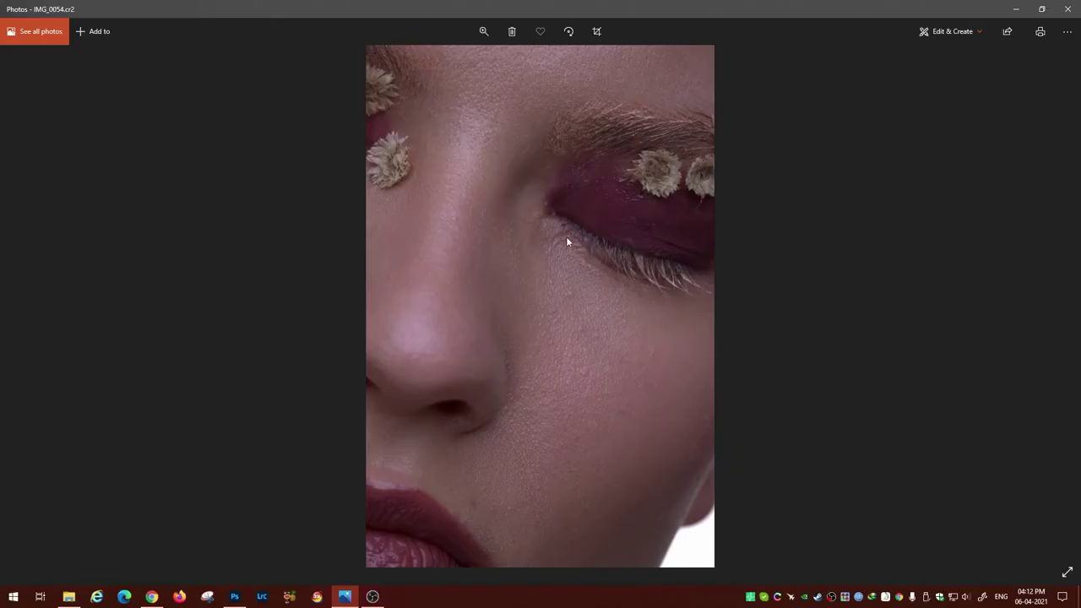
- Open IMG_0054.cr2 from Windows Photos in Adobe Photoshop 2021 using Open with
right_click(565, 236)
click(590, 466)
click(112, 129)
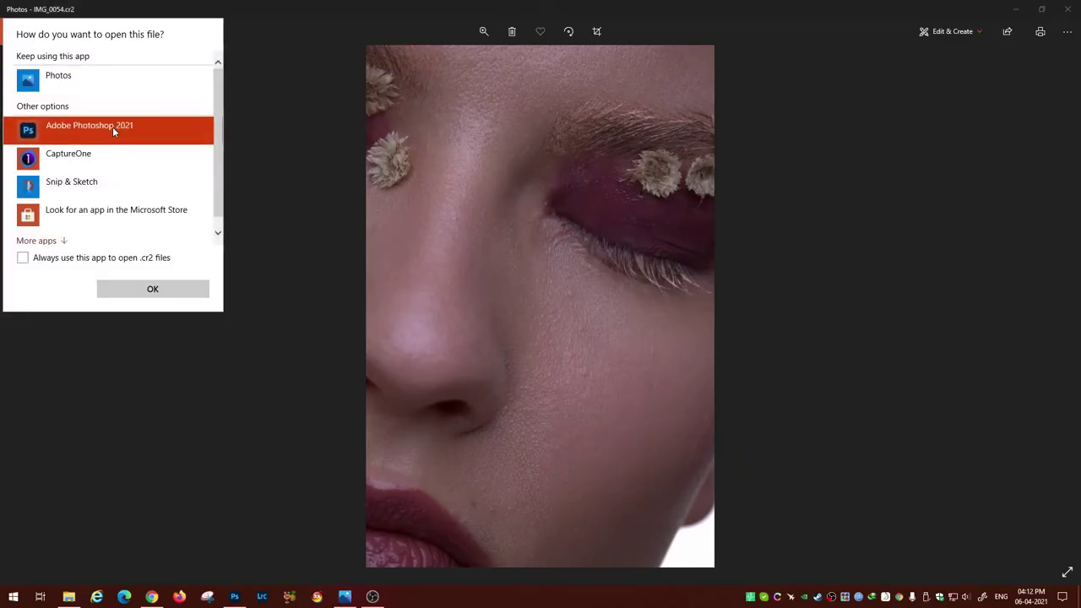
double_click(113, 126)
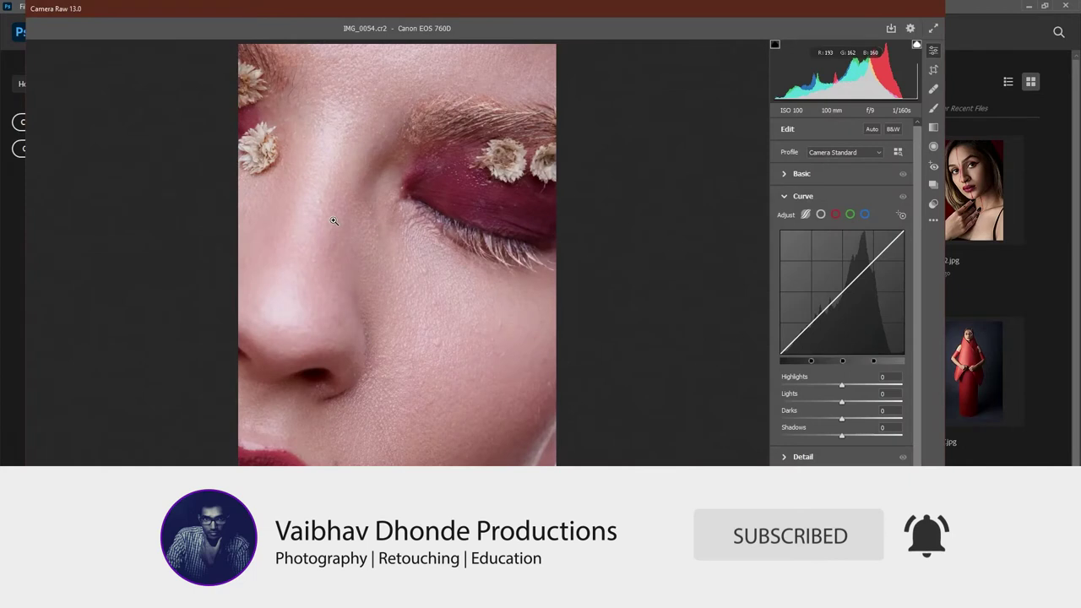
- In Basic, set Highlights -55, Shadows +25, Whites -28, Blacks -8 and Dehaze +5
click(799, 196)
click(802, 173)
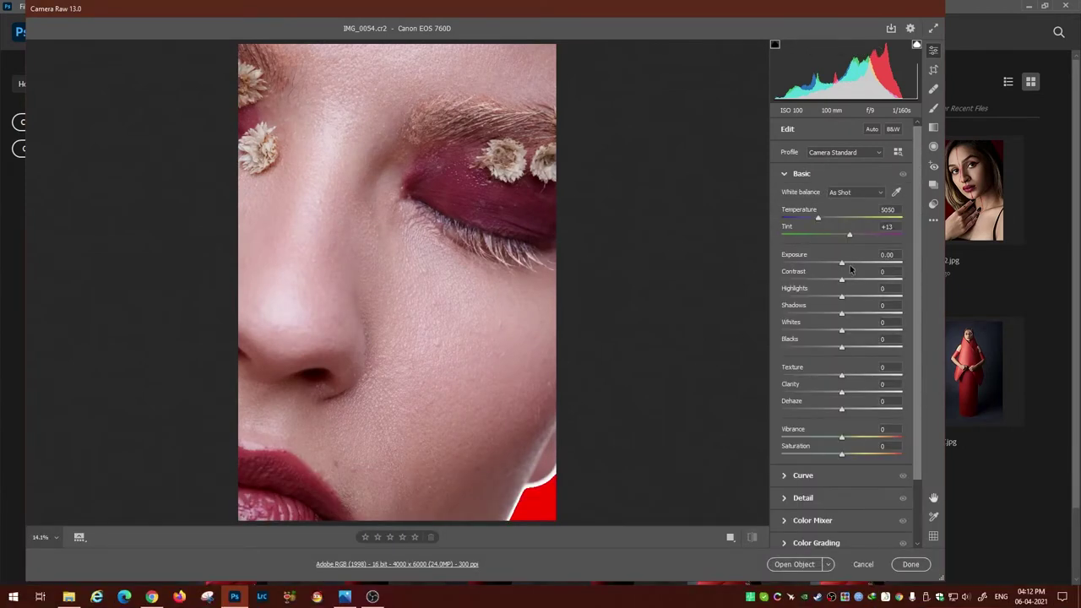
drag(841, 297, 812, 297)
drag(841, 263, 845, 280)
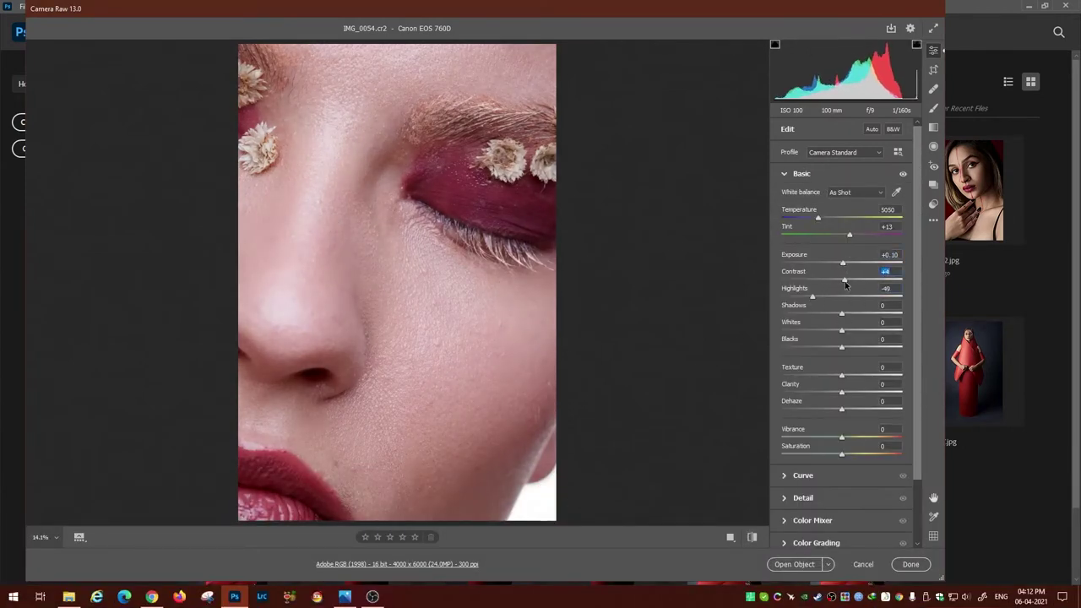
click(839, 313)
drag(841, 330, 839, 347)
drag(841, 408, 844, 409)
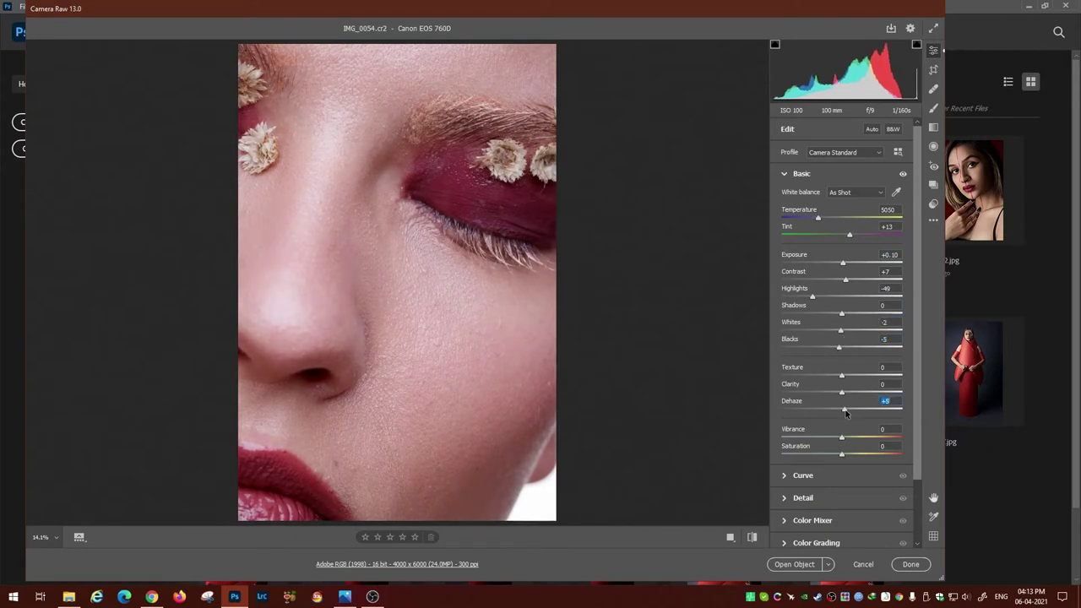
mouse_move(838, 313)
mouse_down()
mouse_move(856, 313)
mouse_move(835, 347)
mouse_up()
drag(846, 279, 800, 296)
- Lift lights and darks on the Parametric Curve and check highlight clipping
click(830, 477)
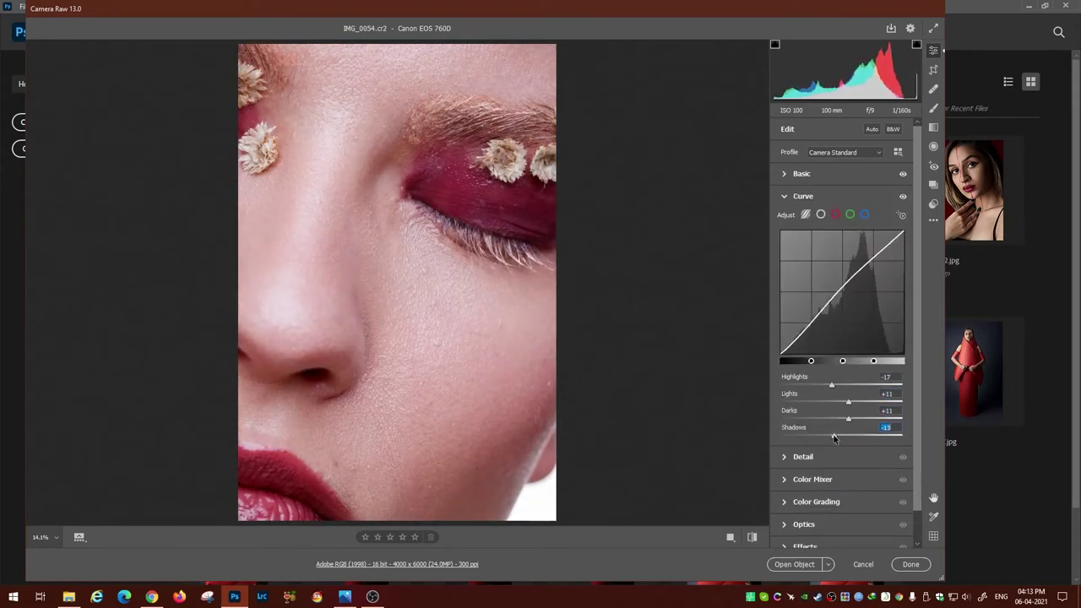
drag(847, 385, 842, 386)
click(816, 502)
click(816, 138)
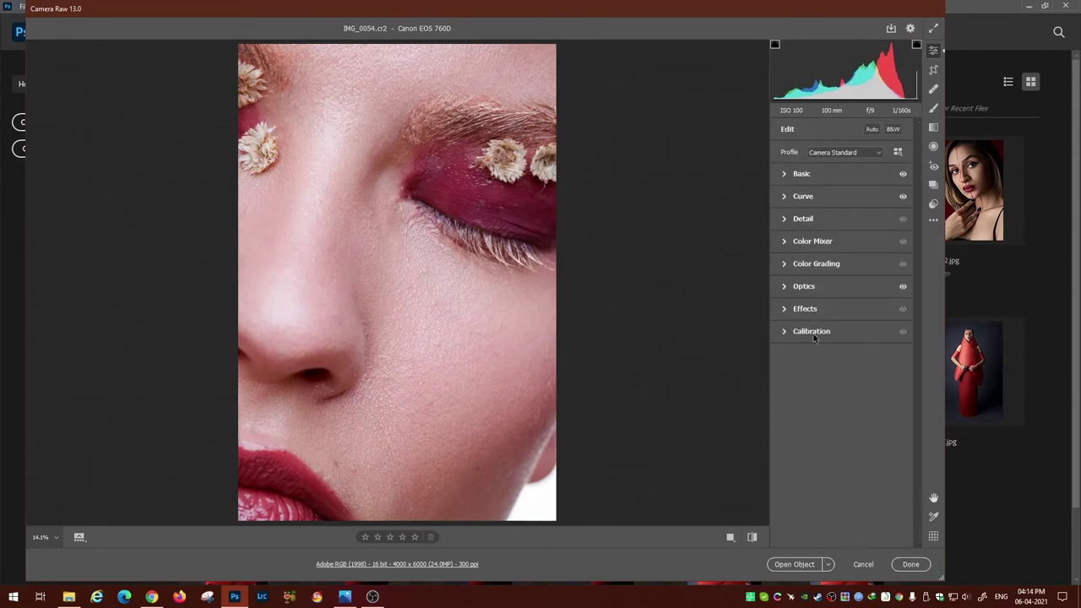
key(o)
key(o)
- Fine-tune exposure, curve highlights and white balance, then open the photo in Photoshop
click(801, 173)
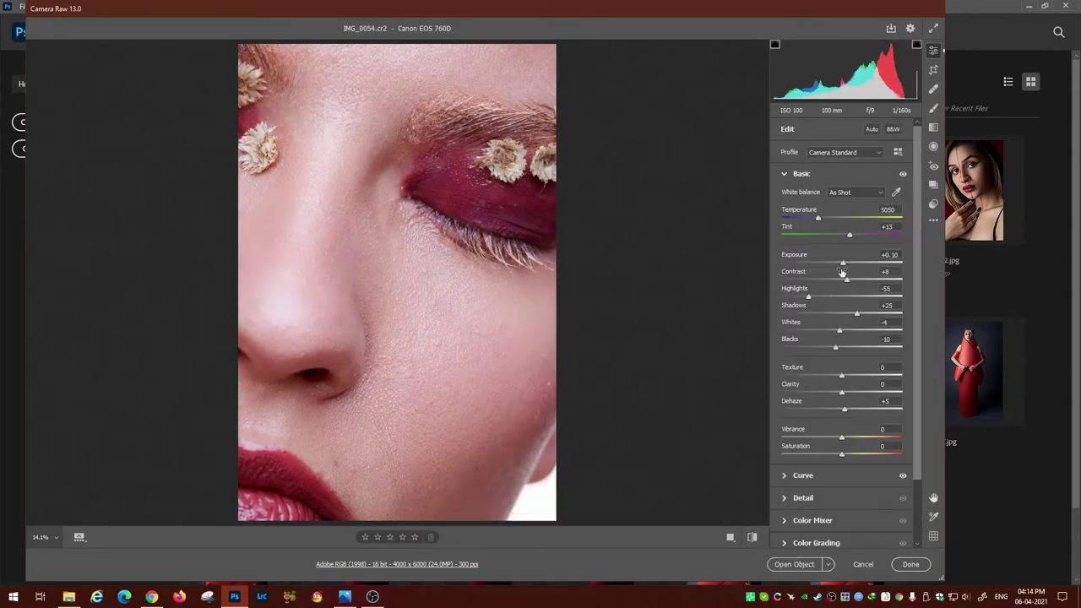
drag(842, 263, 841, 267)
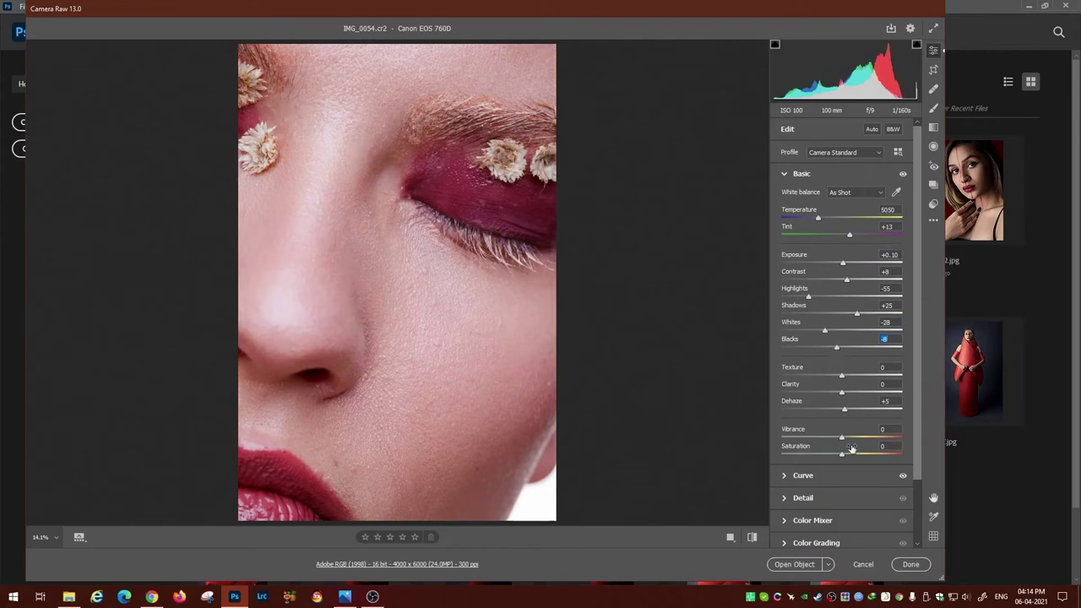
click(803, 475)
mouse_move(843, 385)
mouse_down()
mouse_move(828, 385)
mouse_move(853, 402)
mouse_move(855, 419)
mouse_up()
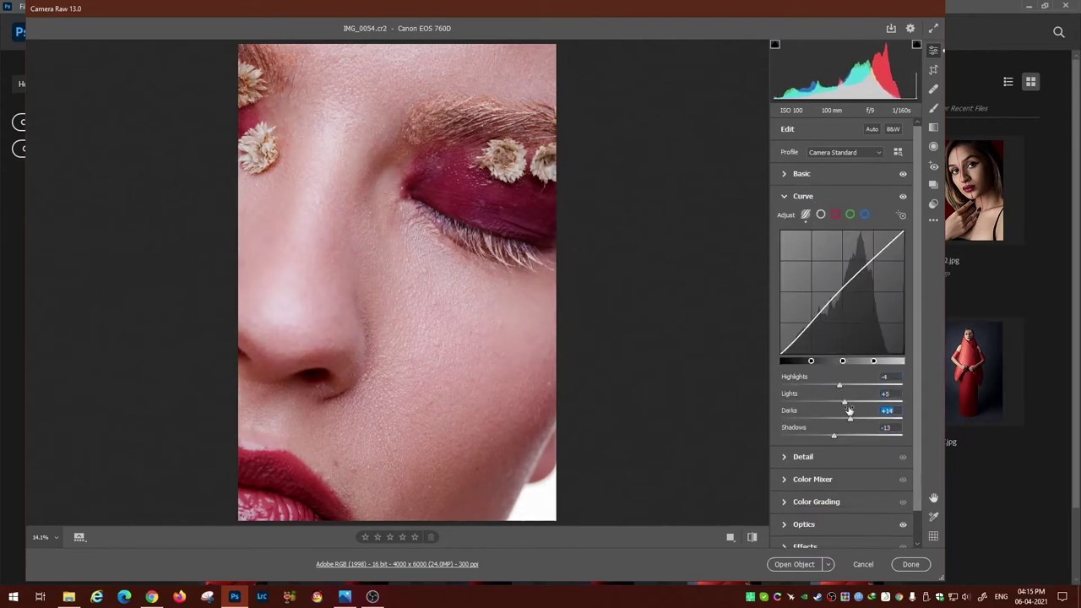
click(803, 196)
click(801, 173)
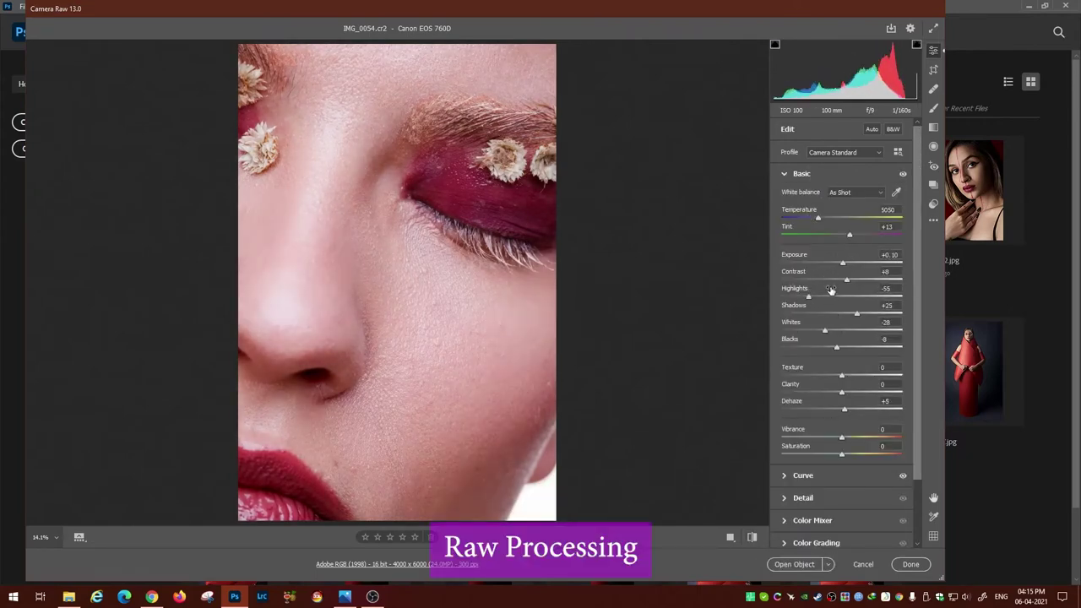
drag(818, 220, 817, 220)
shift+click(830, 565)
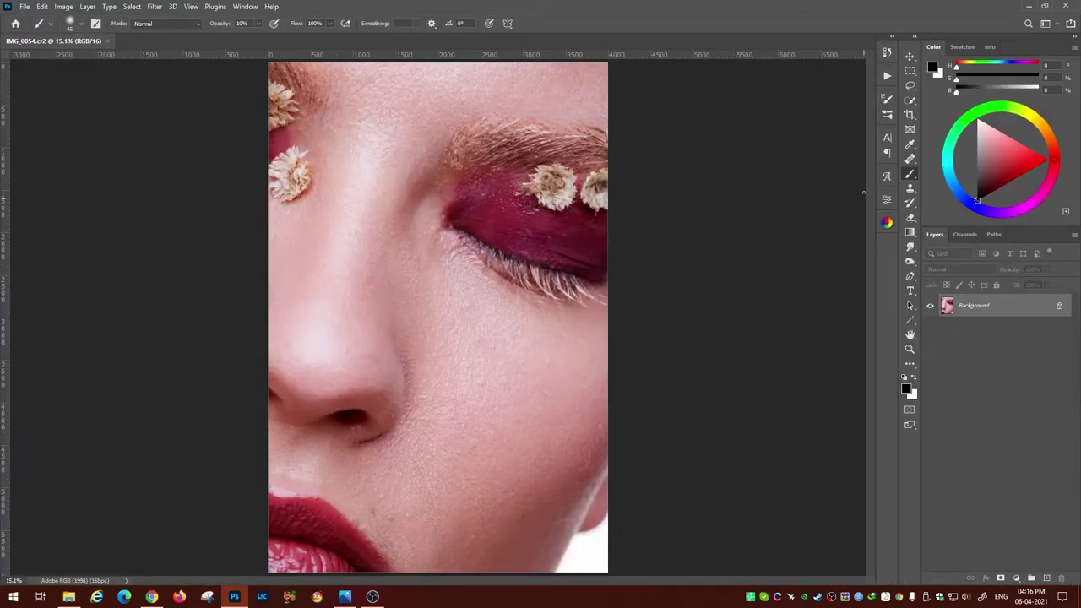
- Run the recorded action that builds a Brightness group
click(887, 74)
click(806, 145)
click(806, 364)
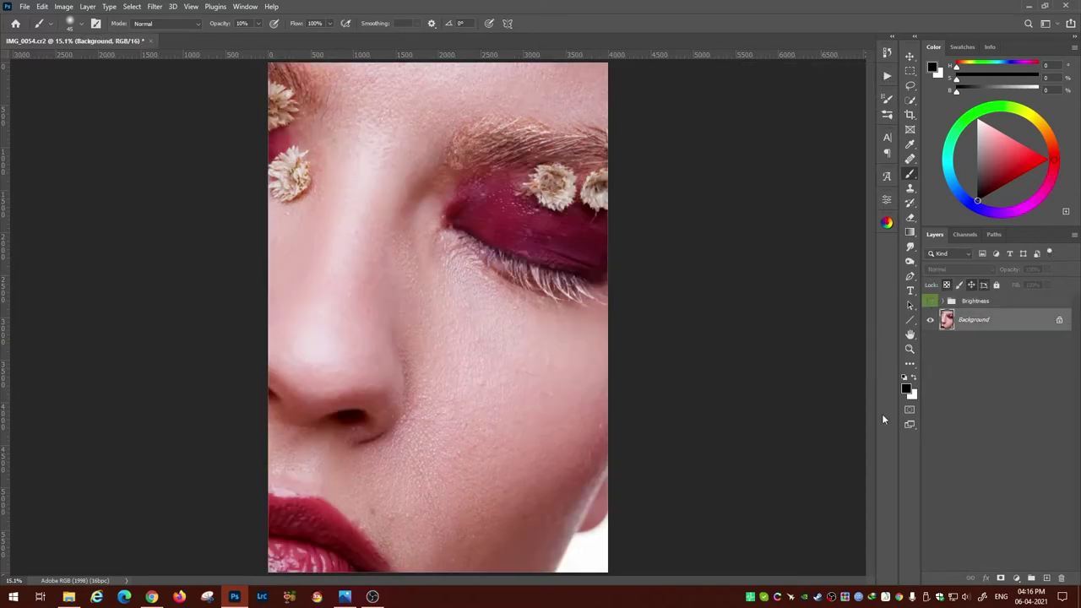
- Add empty Layer 1 and set the Clone Stamp to Lighten mode, zoomed in on the cheek
key(ctrl+shift+alt+n)
key(s)
click(165, 23)
click(168, 115)
key(ctrl+plus)
key(ctrl+plus)
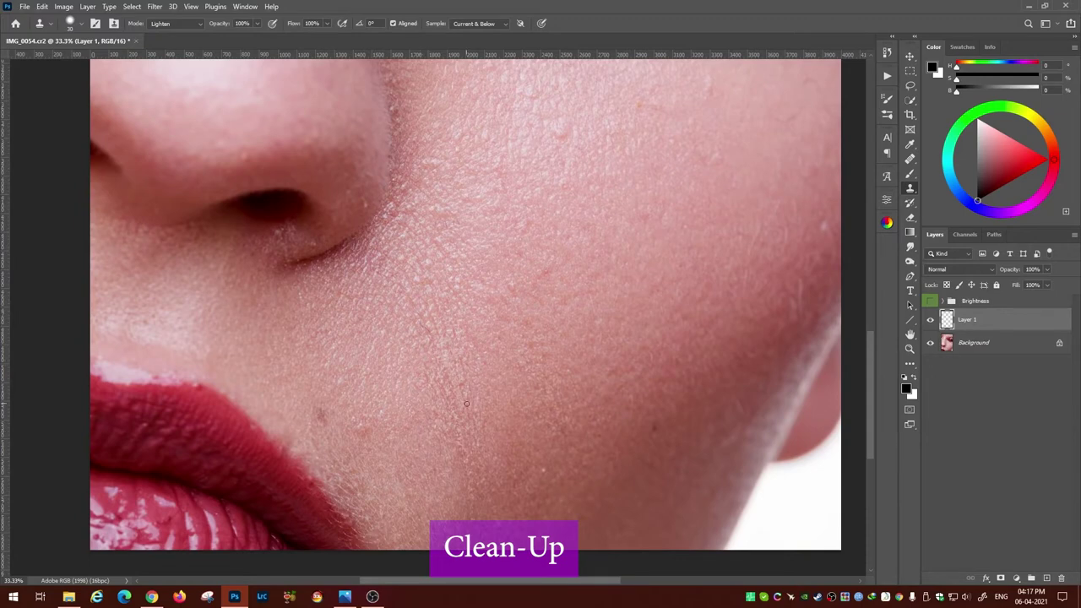
scroll(496, 445, down, 3)
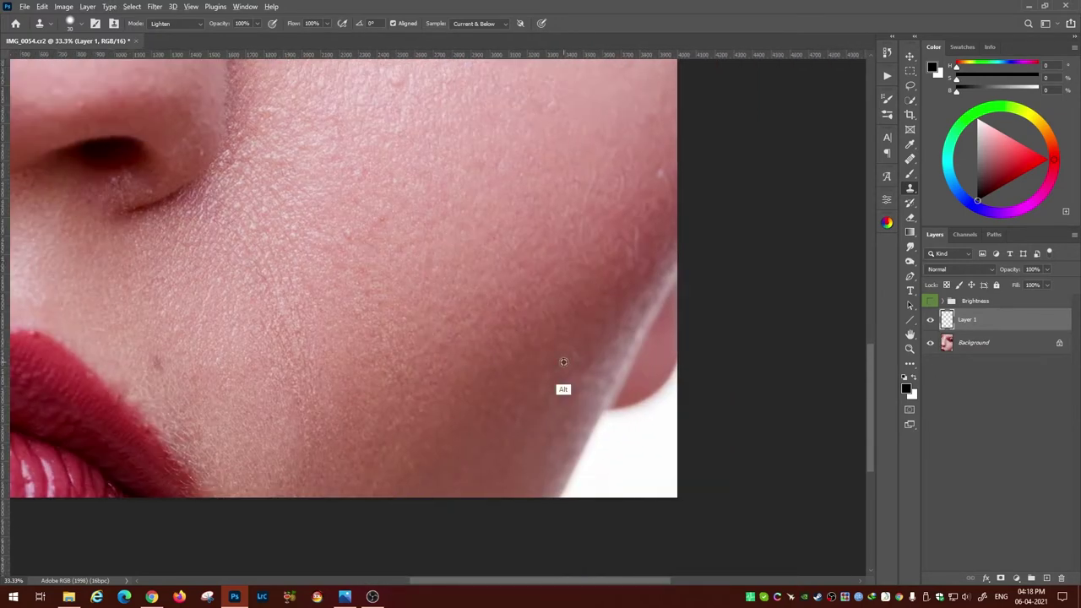
right_click(564, 363)
click(510, 446)
- Pan across the face and clone clean skin over a cheek blemish
scroll(563, 392, up, 3)
scroll(549, 397, right, 2)
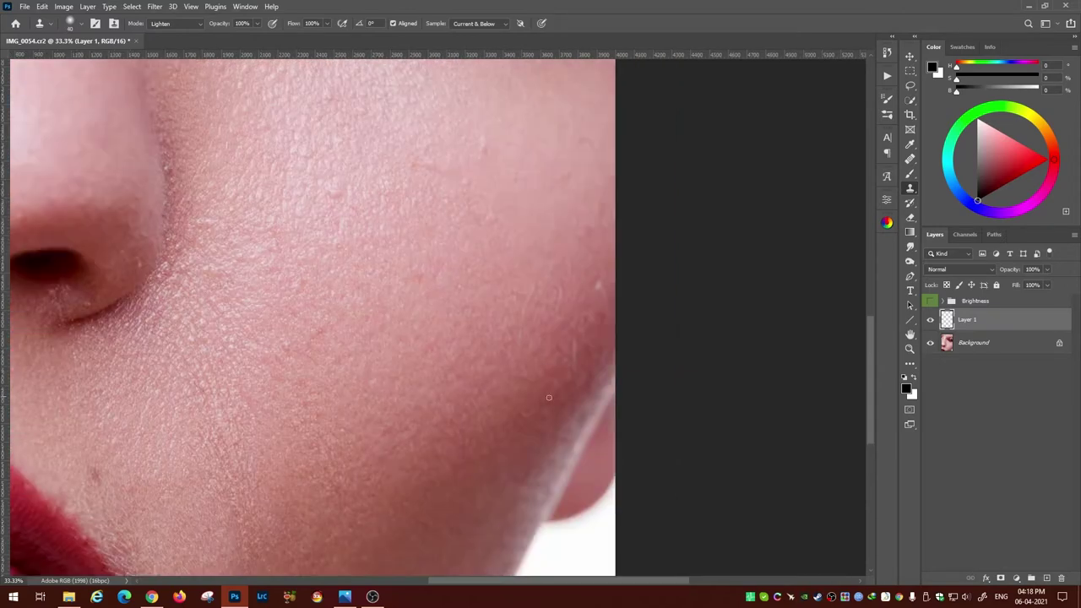
scroll(573, 385, up, 1)
scroll(578, 367, right, 1)
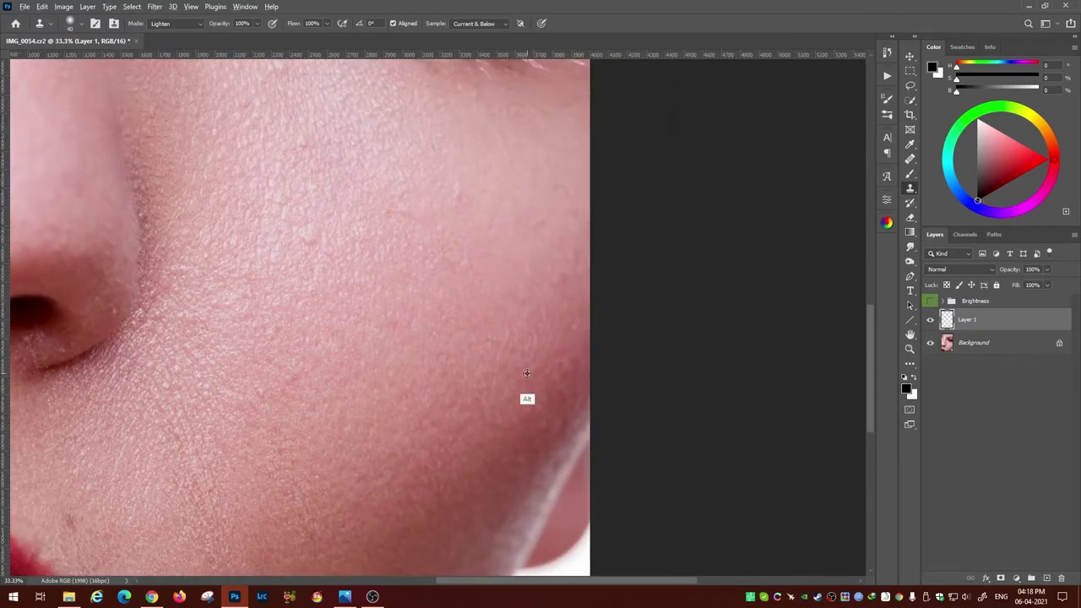
scroll(489, 337, up, 2)
scroll(507, 350, right, 1)
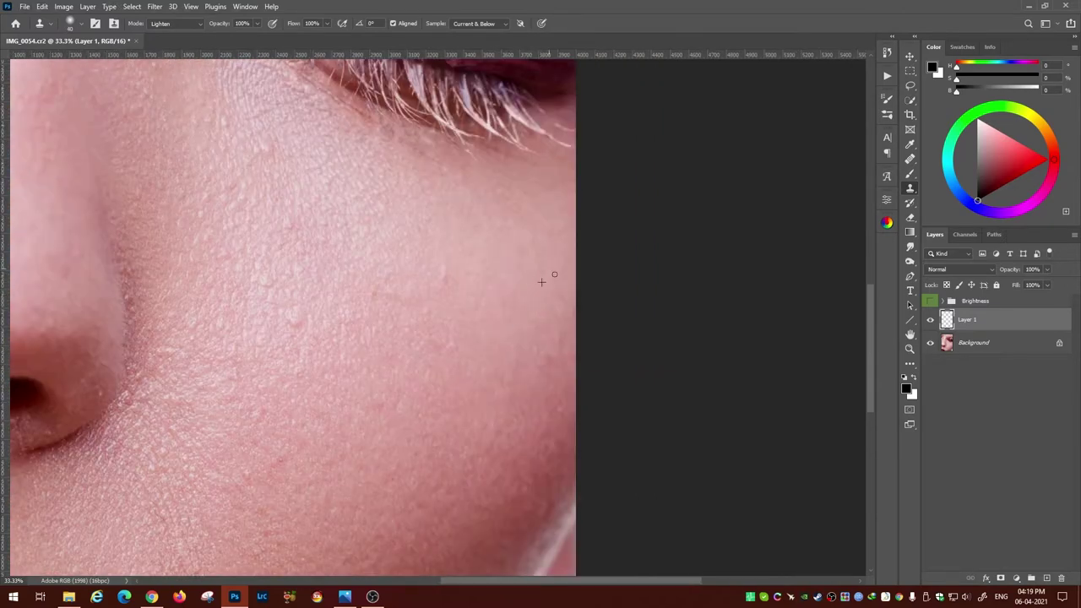
scroll(558, 428, down, 2)
scroll(553, 432, down, 1)
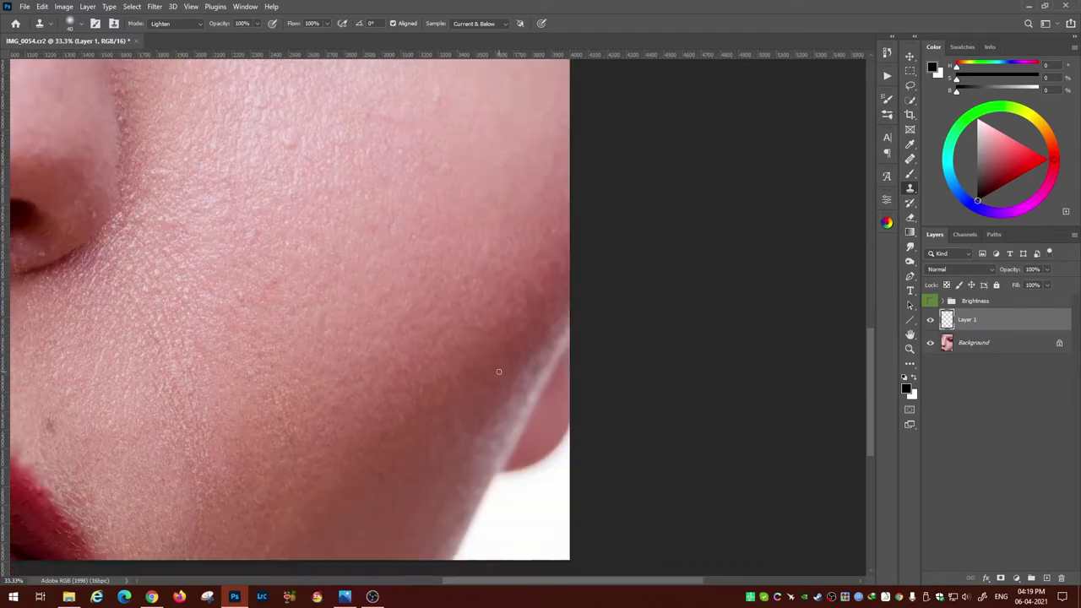
scroll(548, 438, left, 3)
alt+click(343, 262)
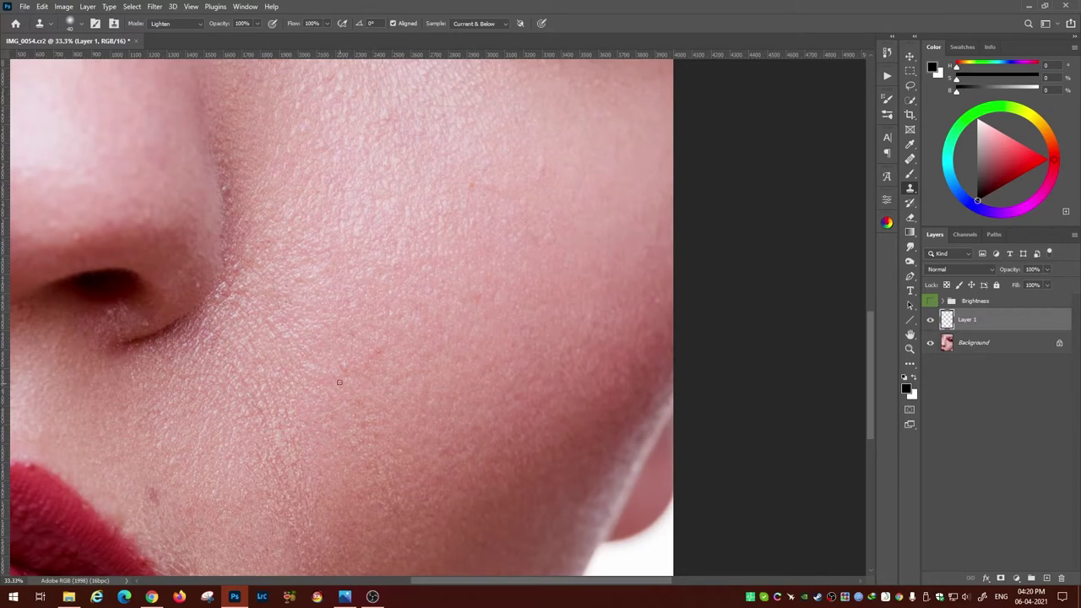
- Sample clean skin and clone over blemishes under the eye and at the nose edge
scroll(423, 318, up, 3)
scroll(507, 351, right, 2)
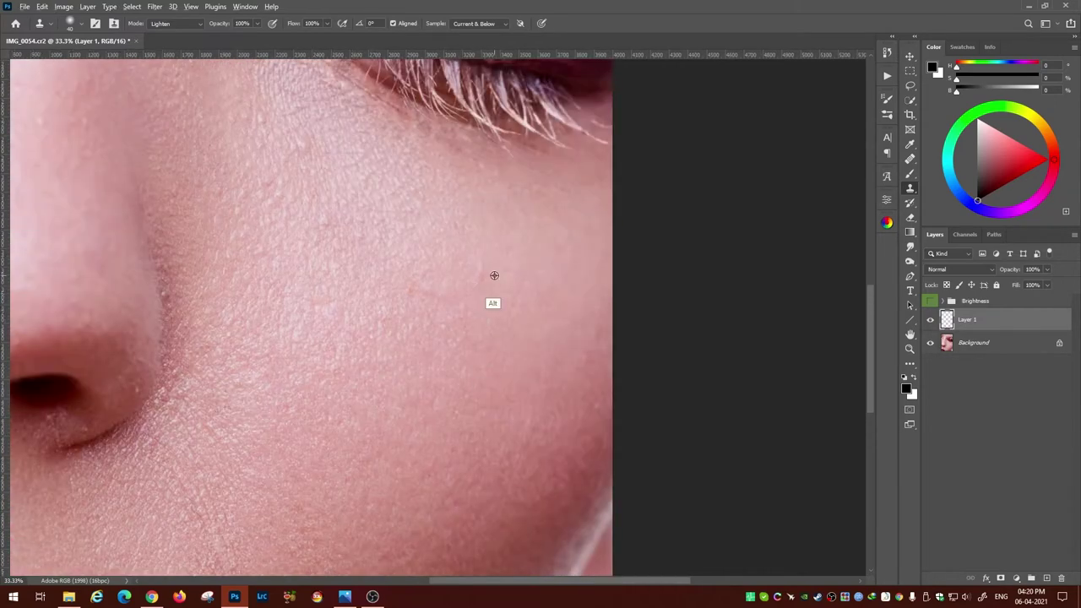
scroll(494, 276, up, 2)
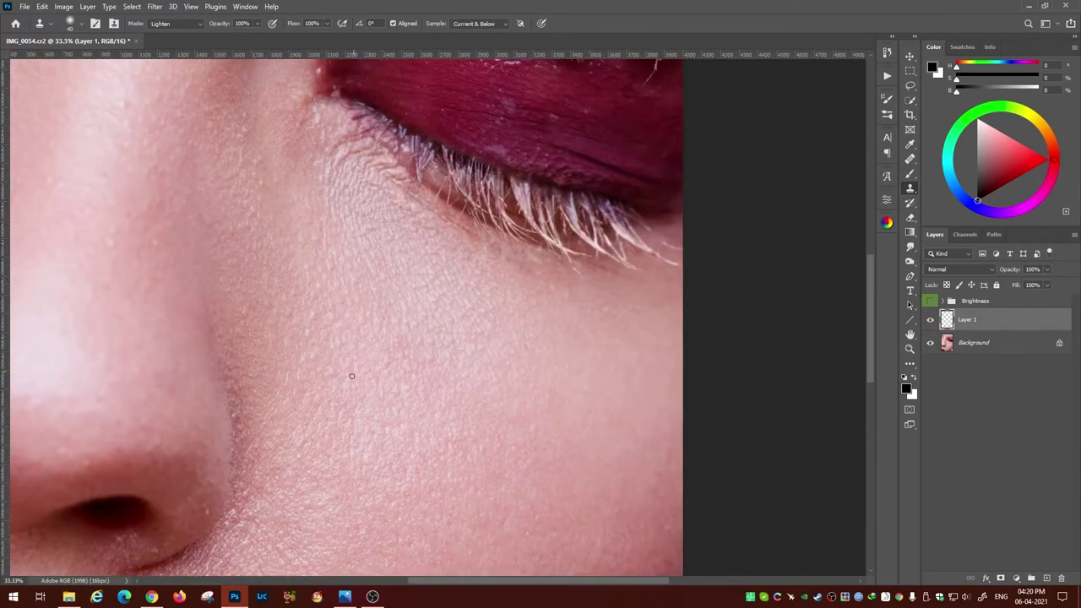
alt+click(357, 400)
alt+click(311, 460)
scroll(337, 439, up, 2)
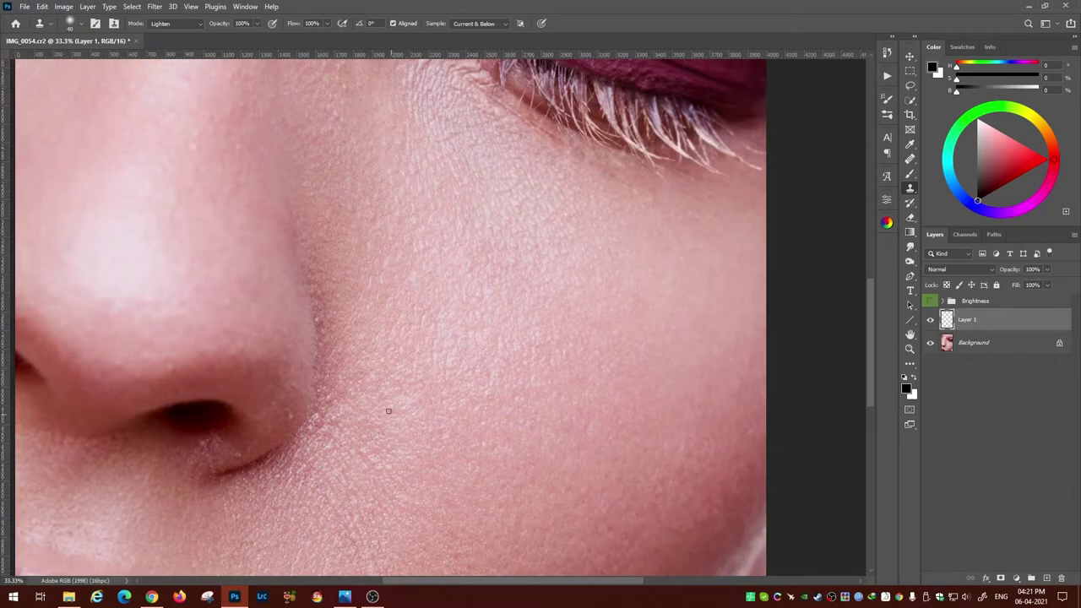
alt+click(340, 447)
scroll(405, 397, up, 2)
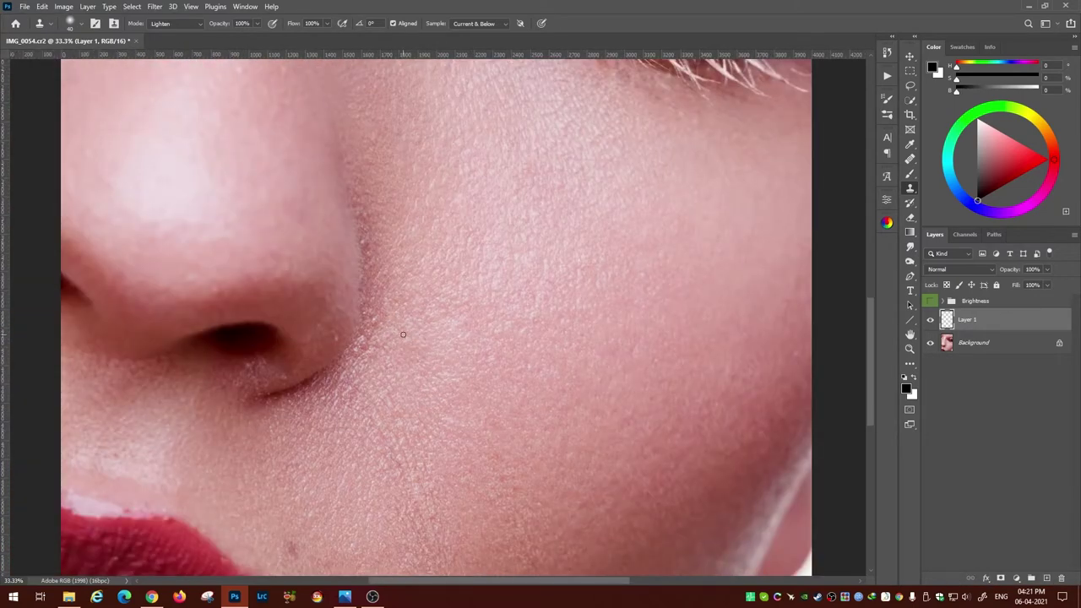
alt+click(322, 412)
scroll(394, 465, down, 1)
alt+click(356, 324)
- Pan around the face, resample clean skin and confirm the clone opacity
scroll(385, 293, up, 2)
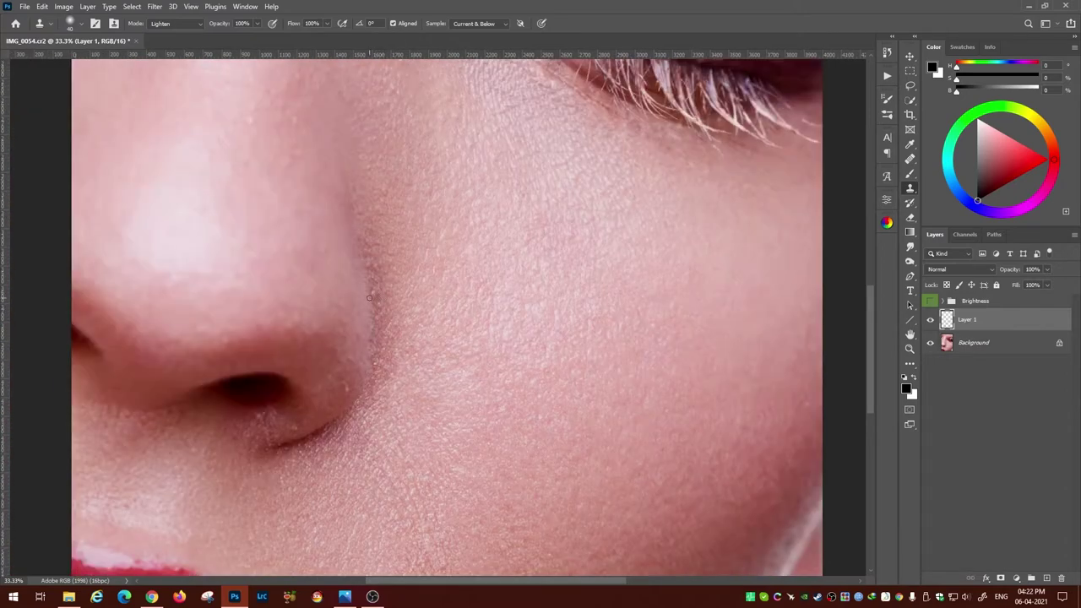
scroll(316, 326, left, 2)
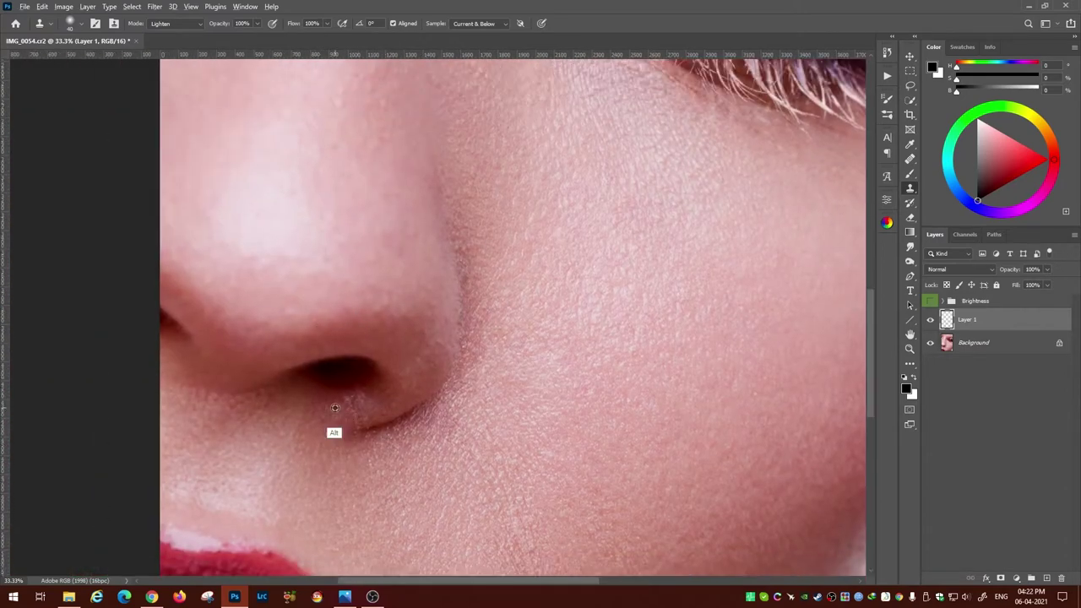
scroll(512, 408, down, 4)
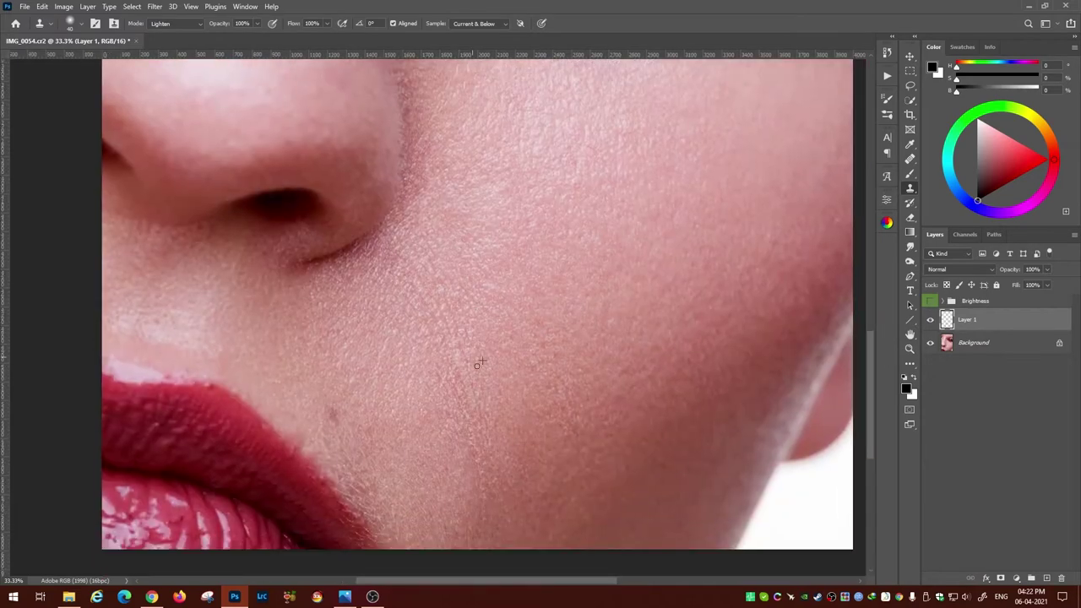
scroll(315, 390, left, 2)
scroll(316, 394, down, 3)
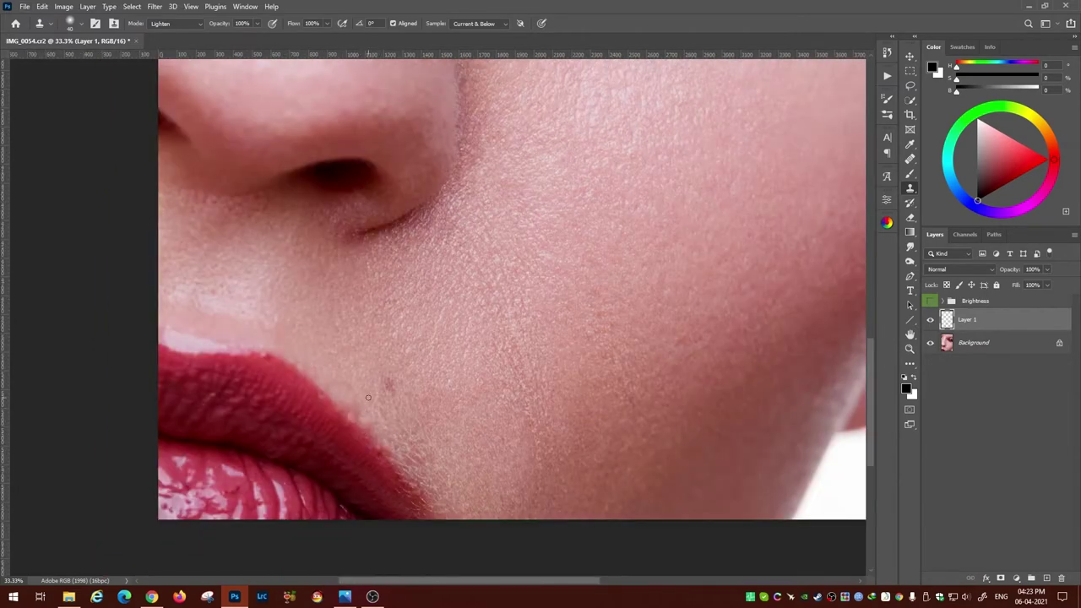
scroll(363, 411, right, 2)
scroll(480, 283, down, 2)
scroll(549, 304, up, 8)
scroll(549, 304, right, 4)
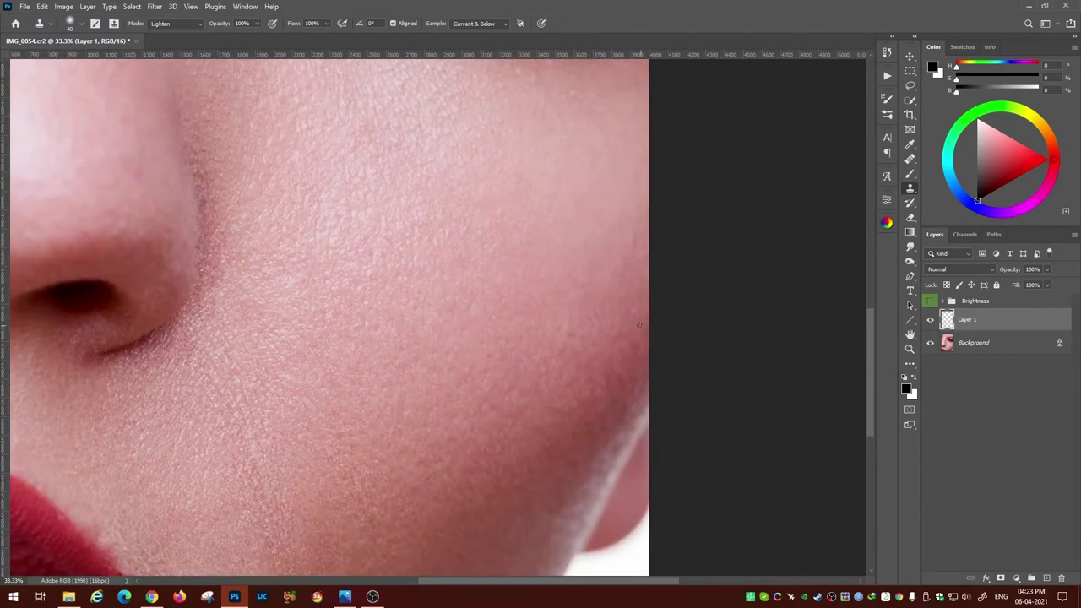
scroll(618, 332, down, 3)
scroll(592, 296, up, 9)
scroll(591, 296, left, 5)
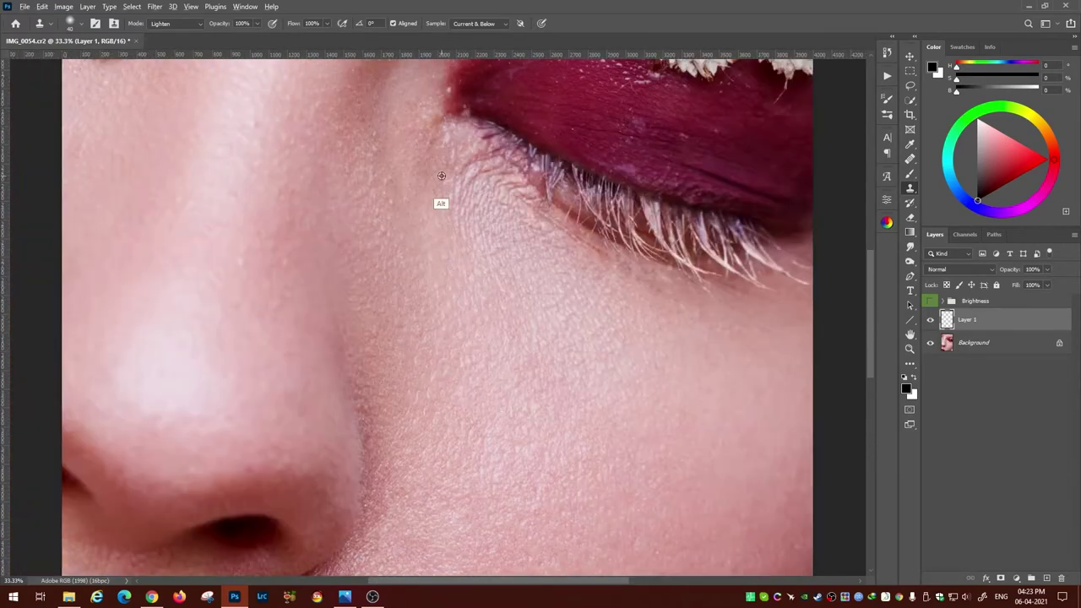
scroll(442, 203, up, 2)
scroll(347, 322, left, 3)
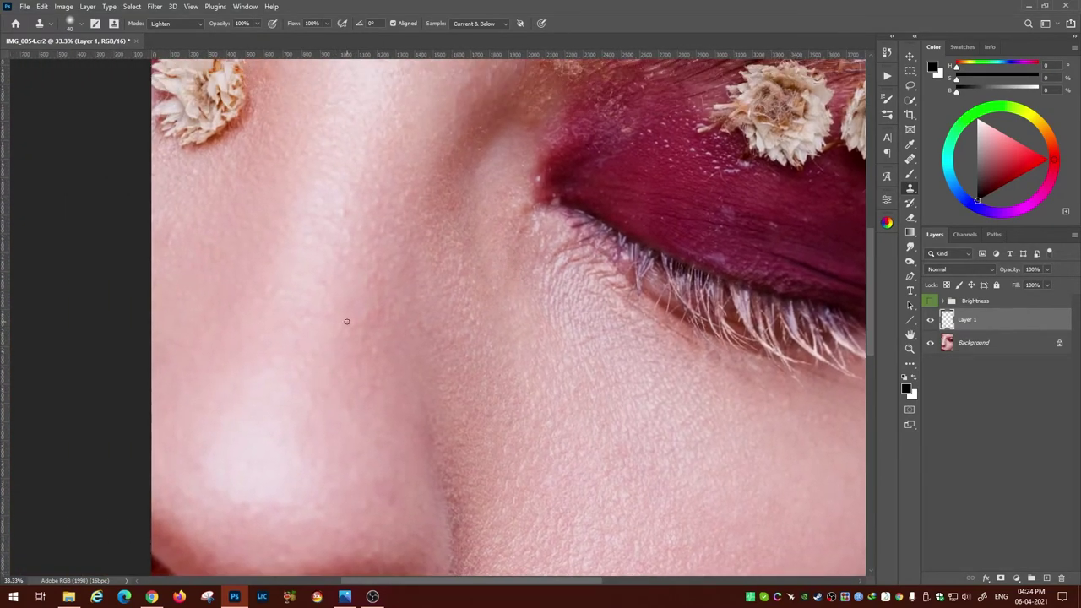
scroll(358, 391, down, 3)
scroll(345, 363, up, 5)
scroll(345, 362, left, 2)
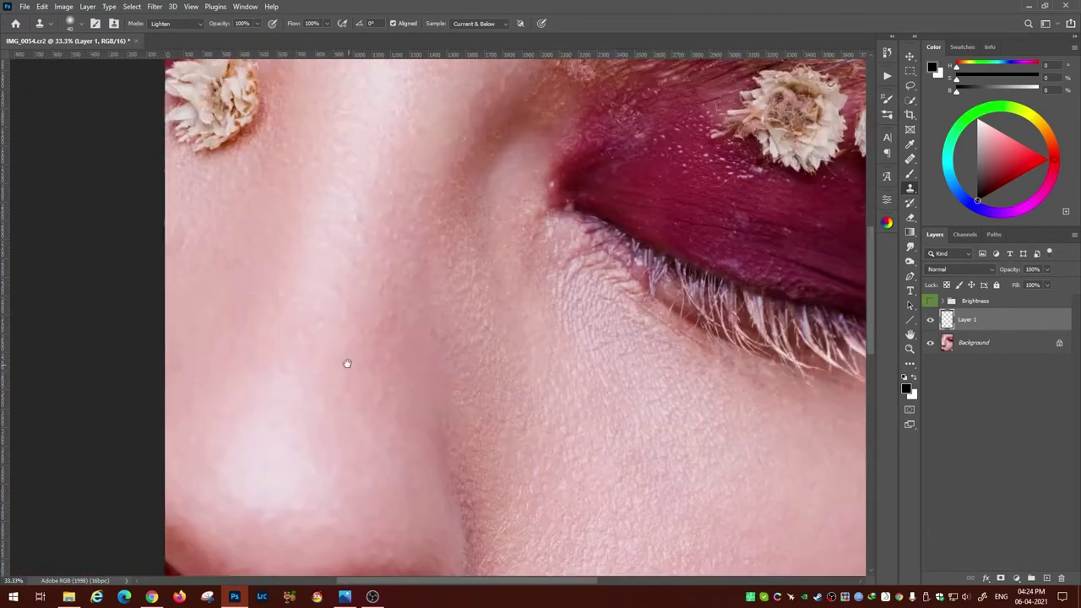
scroll(350, 303, up, 3)
scroll(252, 321, up, 3)
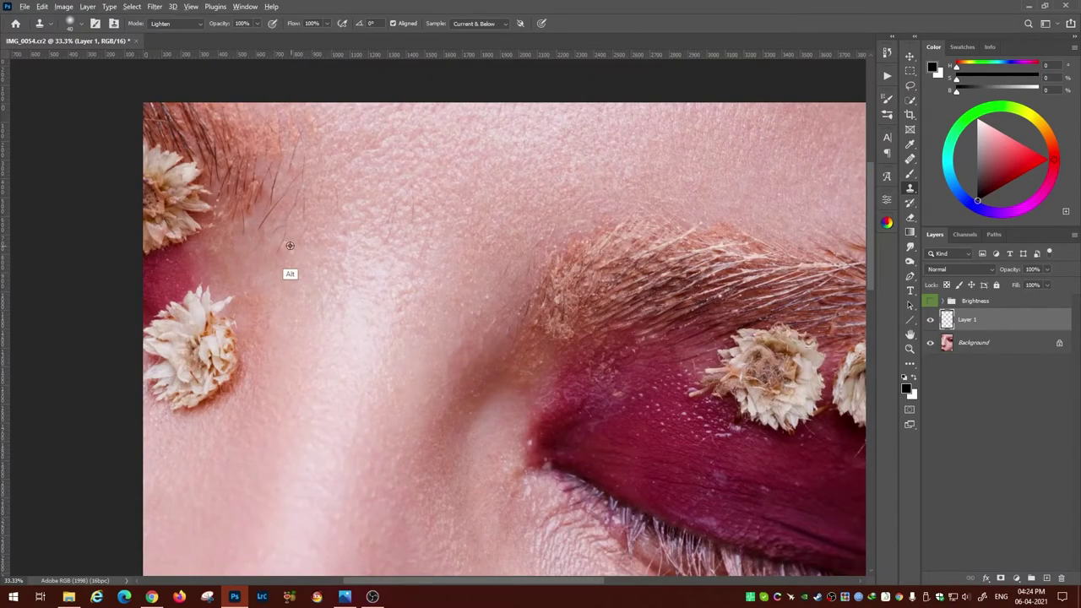
scroll(355, 321, up, 3)
scroll(366, 409, down, 2)
scroll(367, 409, right, 2)
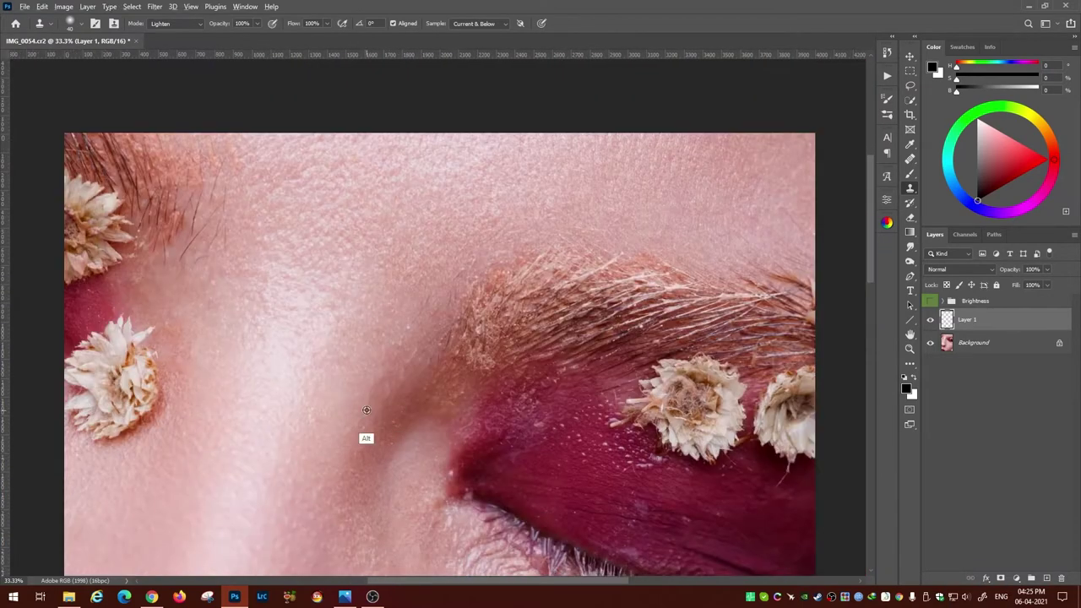
alt+click(367, 409)
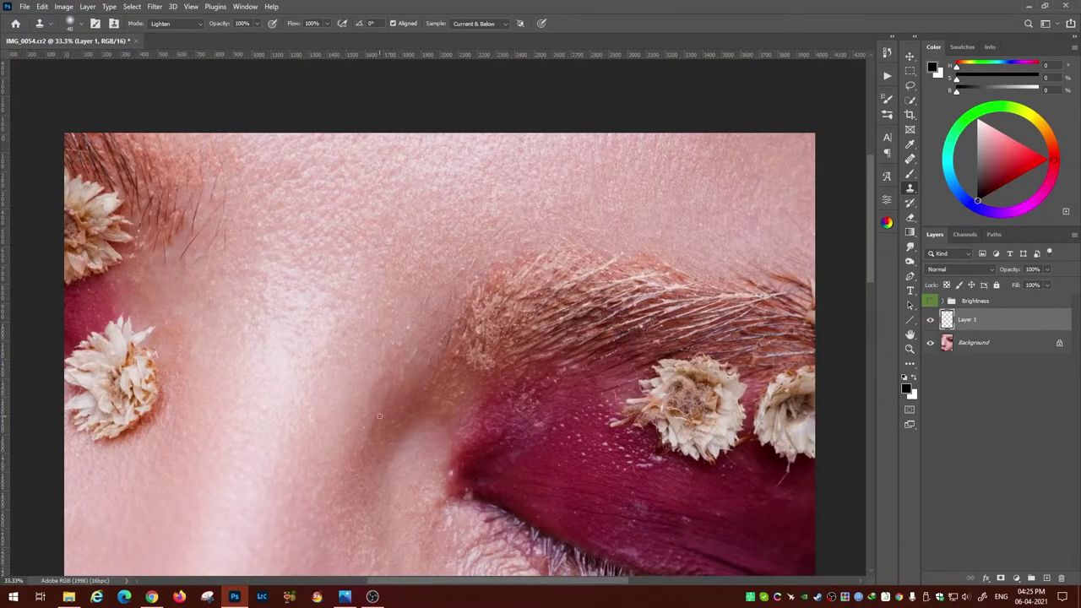
click(422, 351)
- Move the view to the eyelid and Alt-sample clean eyelid colour as clone source
key(alt)
mouse_move(263, 236)
mouse_down()
mouse_move(310, 330)
mouse_move(19, 308)
mouse_up()
drag(409, 268, 397, 179)
drag(429, 242, 525, 104)
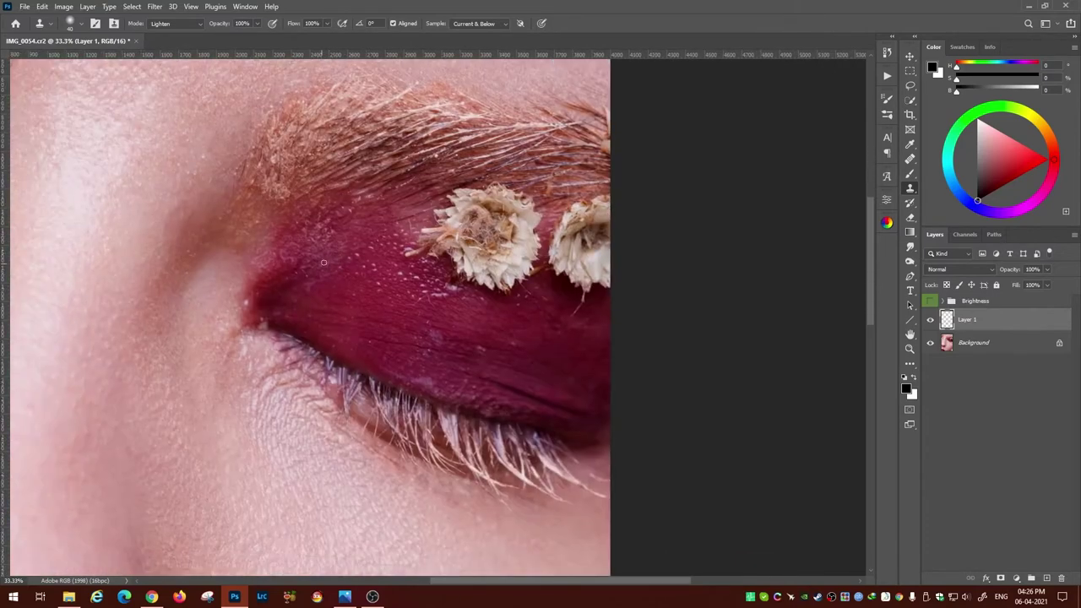
drag(470, 367, 394, 307)
drag(386, 256, 380, 221)
key(alt)
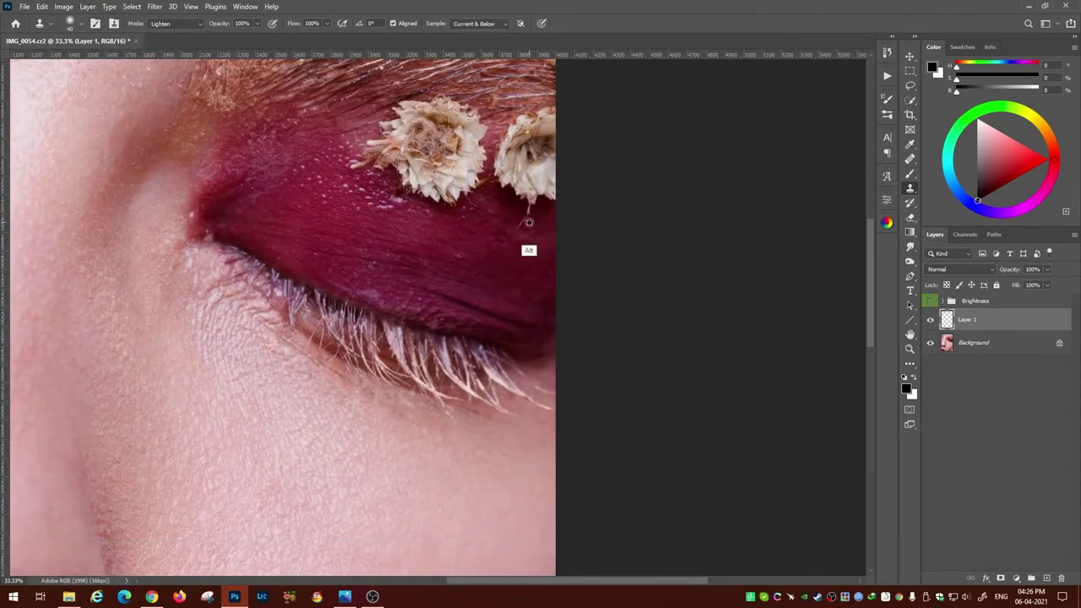
key(alt)
alt+click(476, 252)
drag(523, 261, 649, 333)
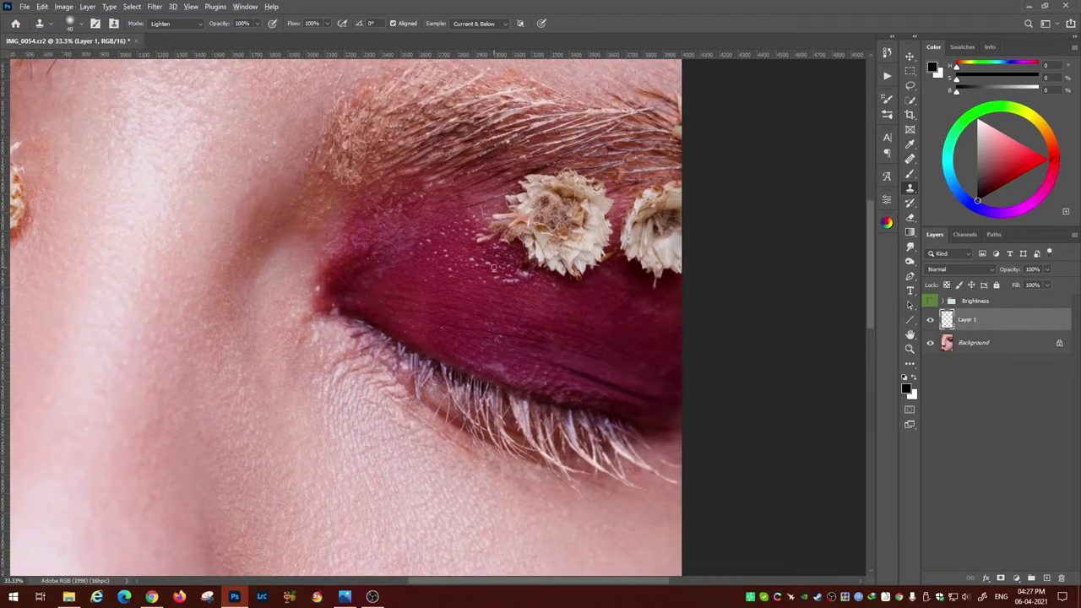
- Zoom to 100% on the eyelid and switch clone blending from Normal back to Lighten
key(ctrl+plus)
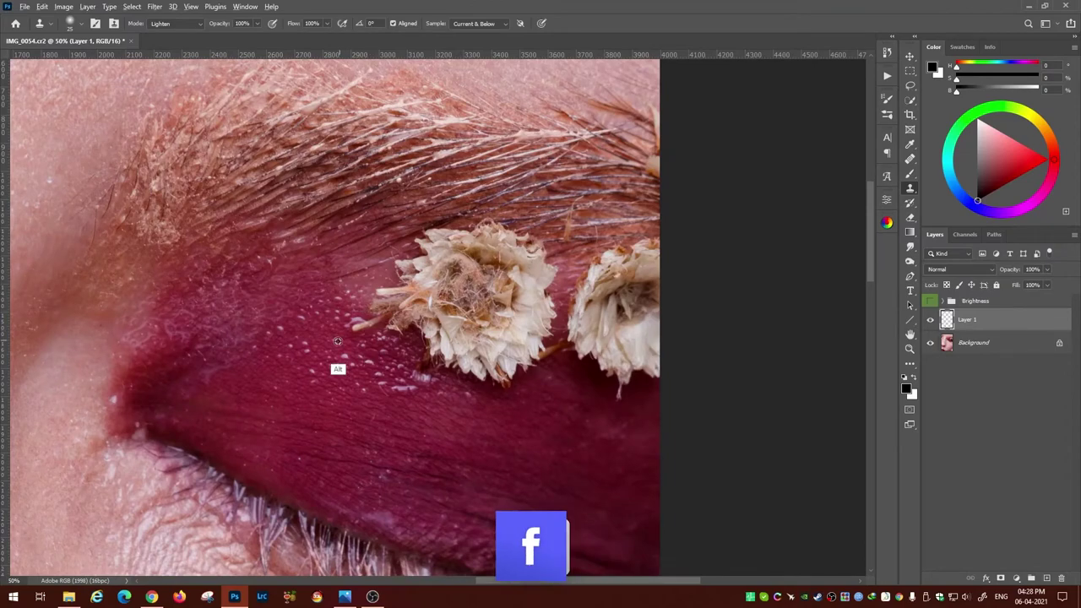
scroll(361, 307, down, 3)
scroll(465, 371, right, 4)
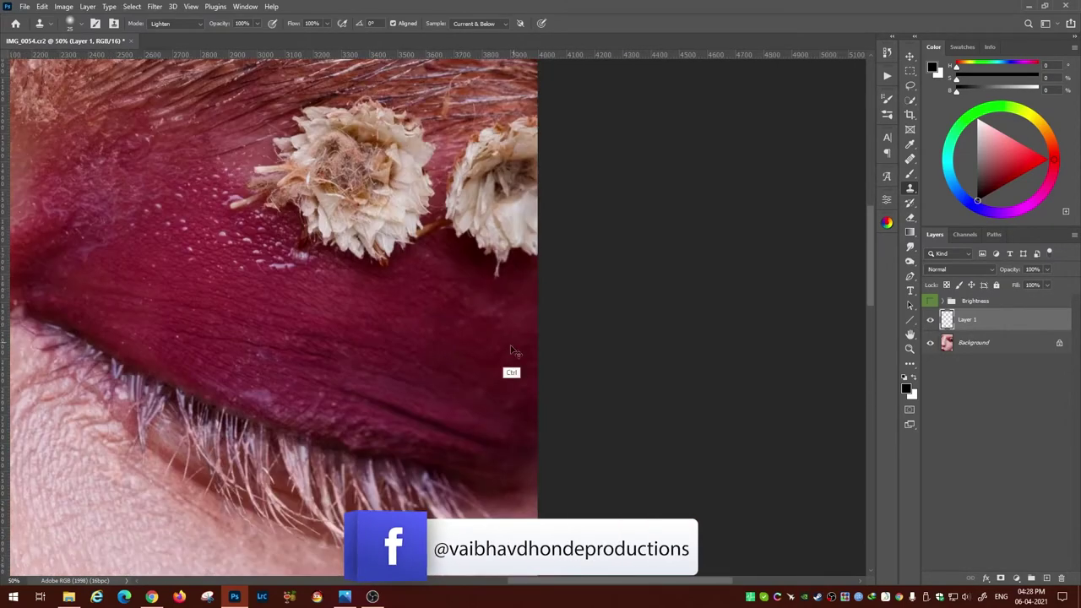
key(ctrl+plus)
key(ctrl+plus)
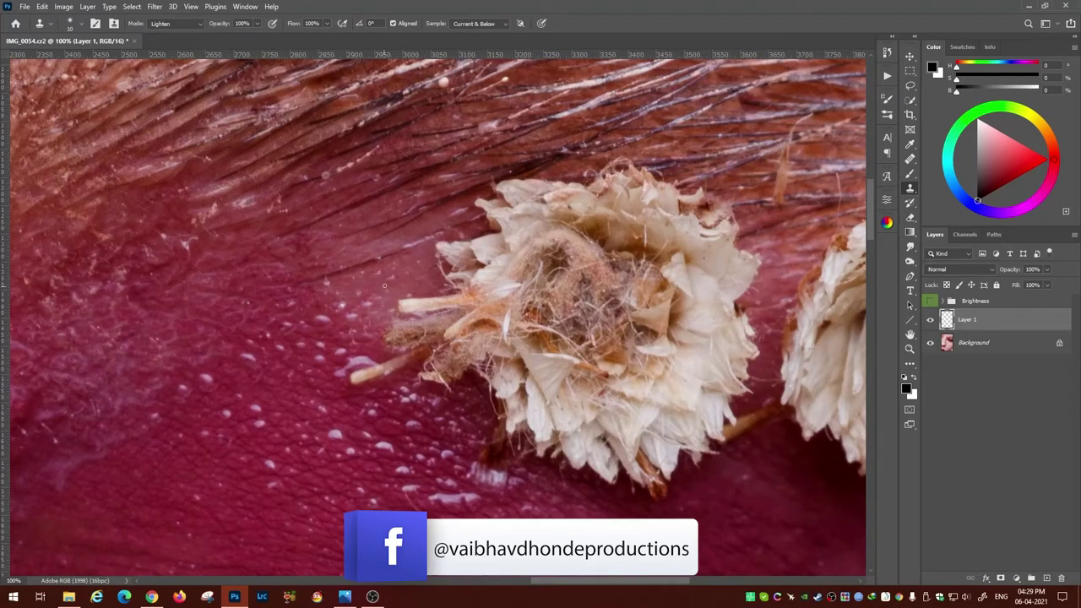
scroll(384, 287, down, 2)
click(175, 23)
mouse_move(448, 582)
mouse_down()
mouse_move(375, 349)
mouse_move(385, 372)
mouse_up()
key(shift+alt+g)
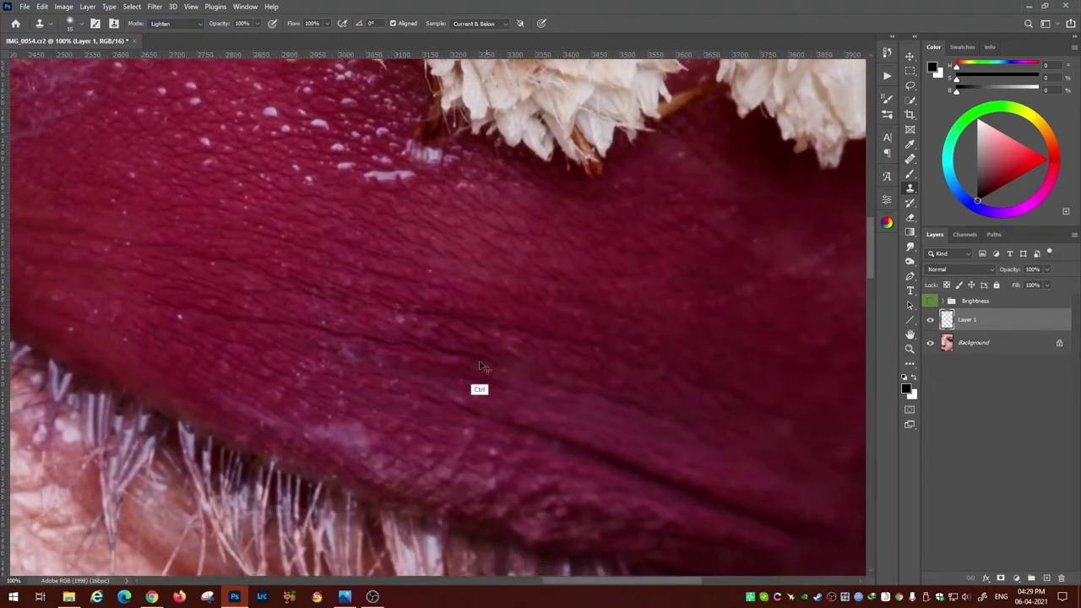
click(176, 23)
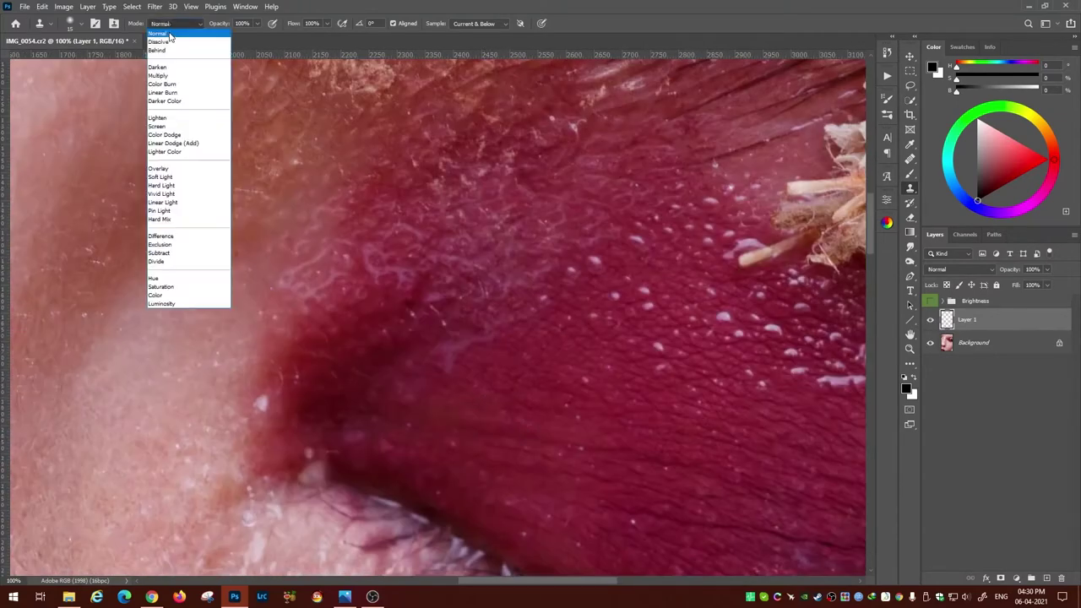
click(169, 118)
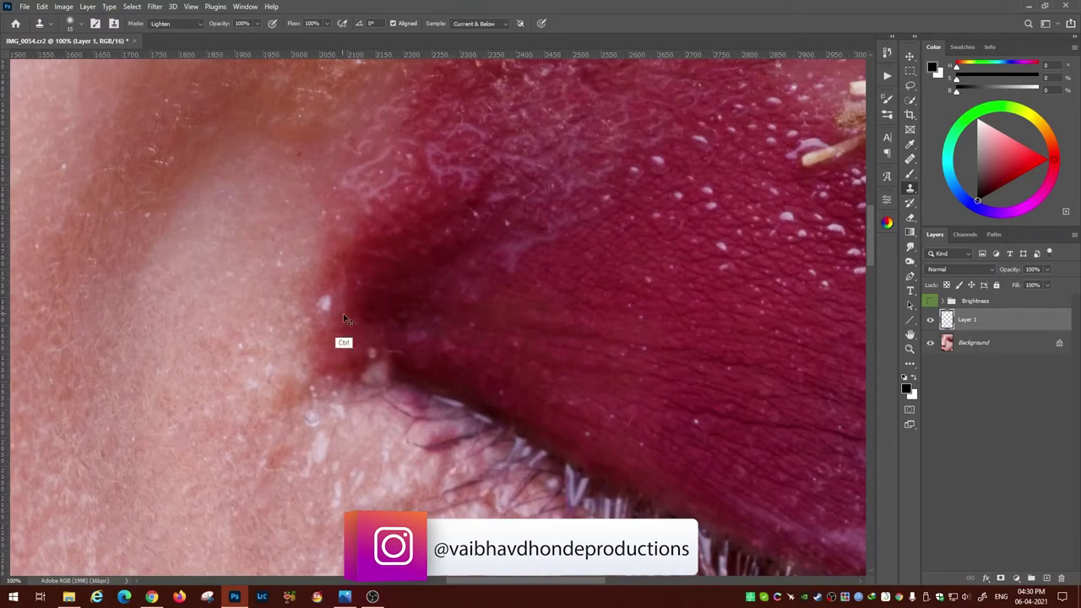
- Pan over the upper eyelid, then zoom out and back to 50% near the eyebrow
mouse_move(355, 268)
mouse_down()
mouse_move(354, 397)
mouse_move(447, 524)
mouse_move(448, 397)
mouse_up()
drag(380, 253, 481, 396)
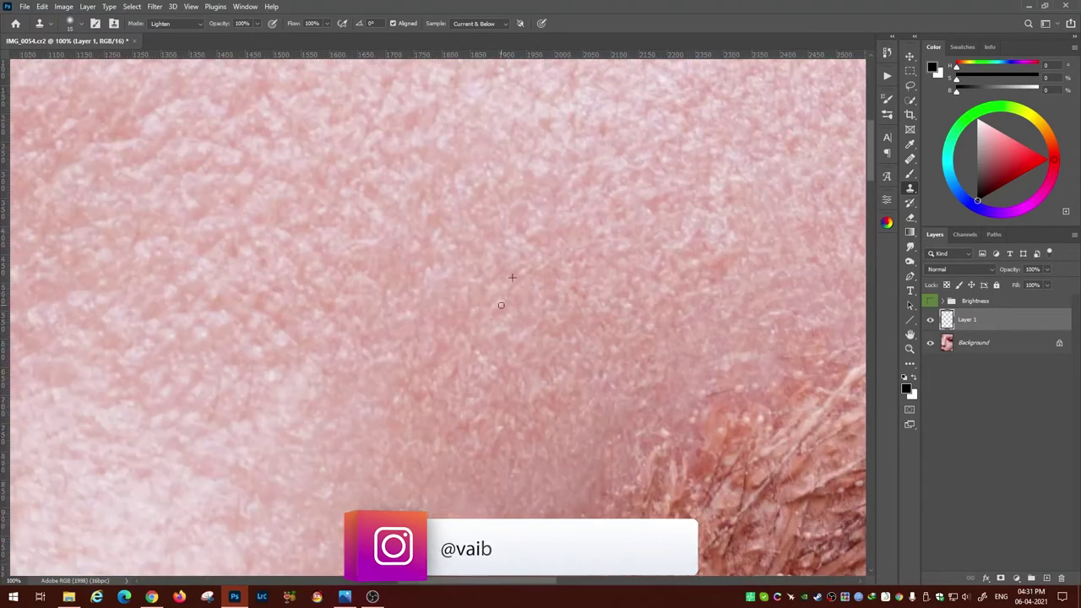
drag(531, 256, 438, 292)
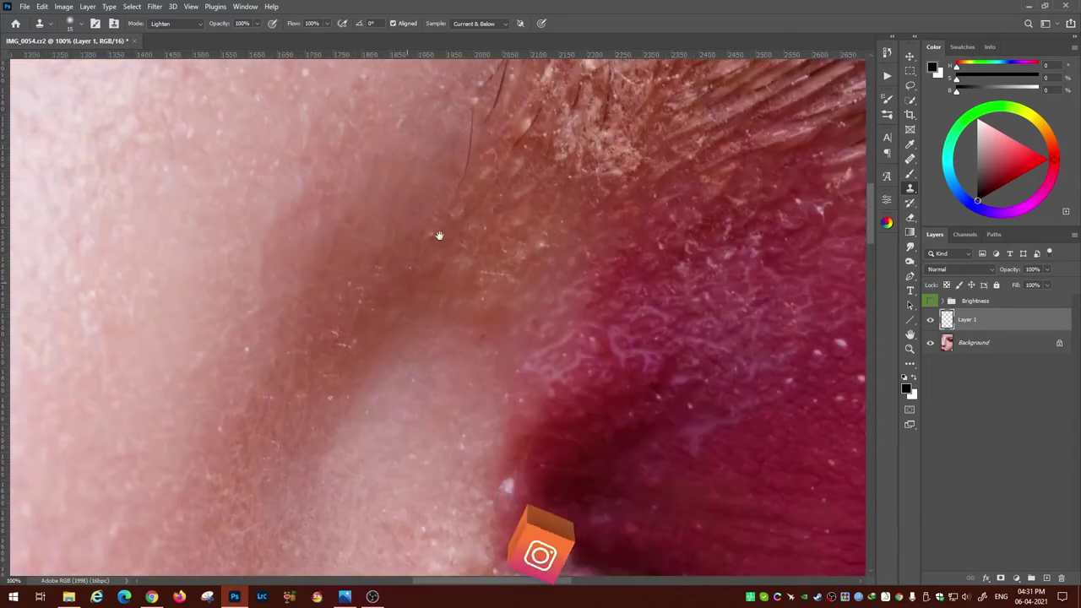
key(ctrl+0)
key(ctrl+plus)
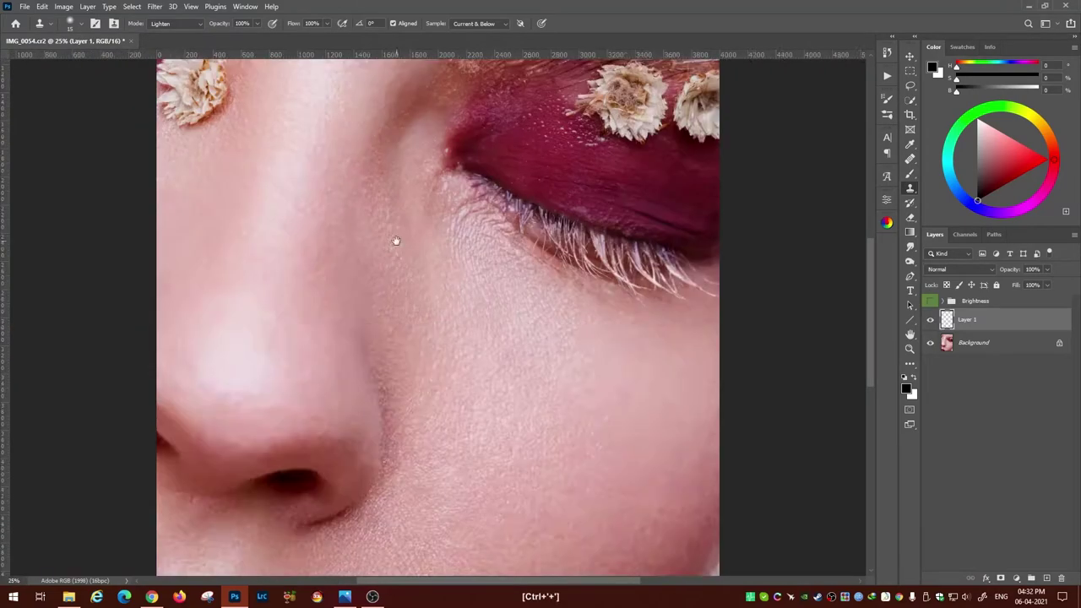
key(ctrl+plus)
key(ctrl+plus)
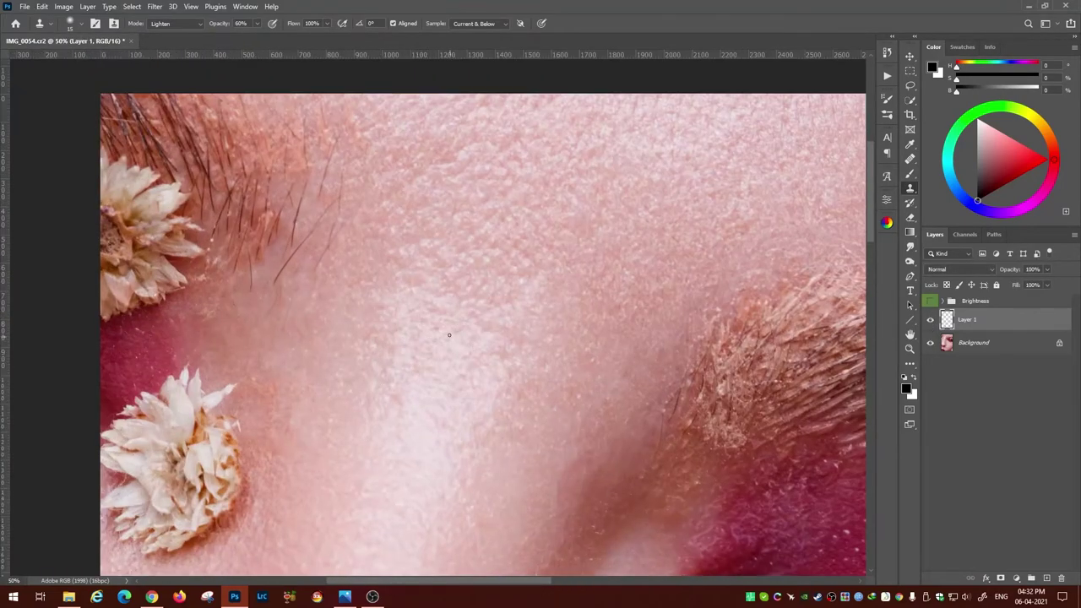
- Clone in Darken at 100% opacity, then Lighten, across the nose bridge
key(alt+shift+k)
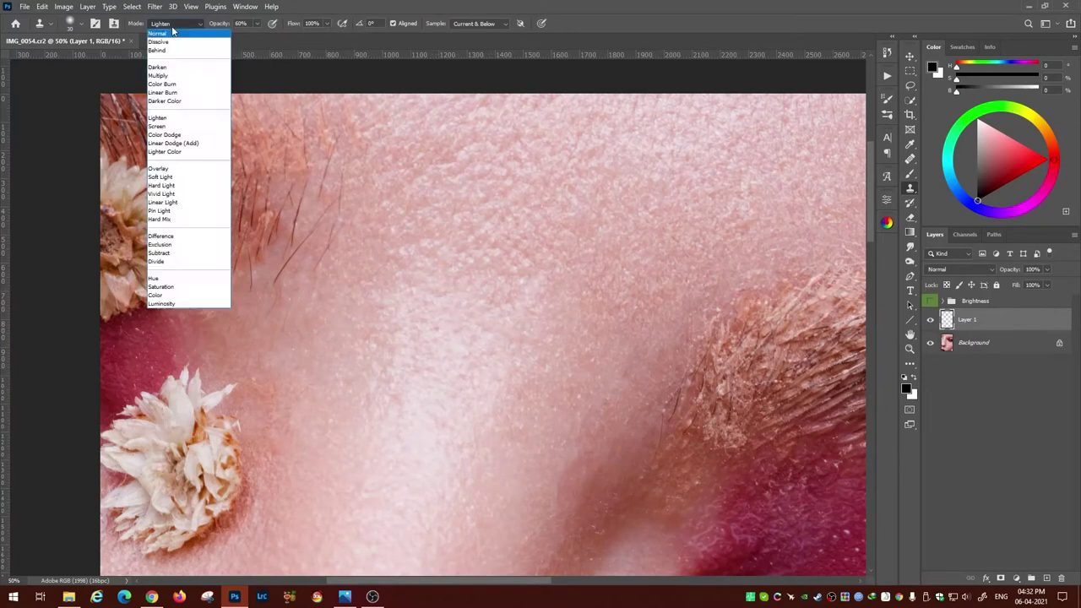
key(0)
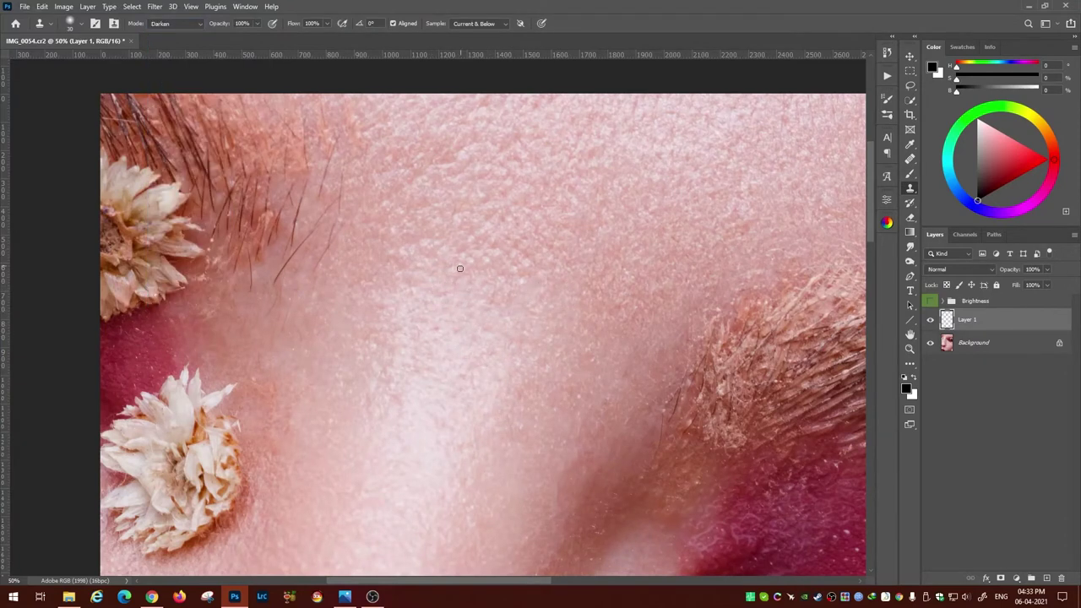
drag(532, 313, 526, 340)
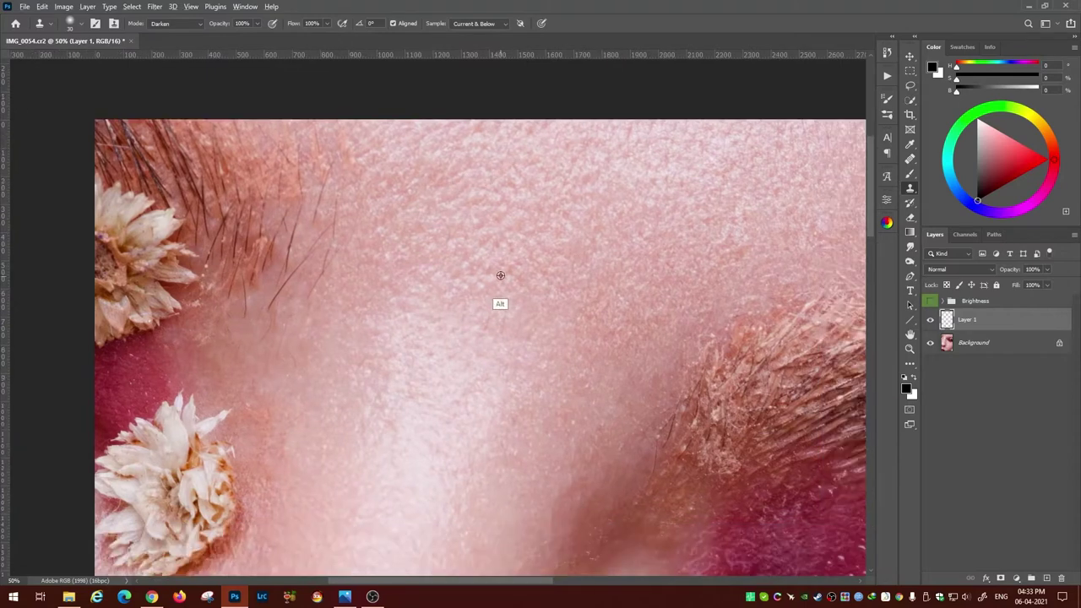
key(alt+shift+g)
drag(543, 329, 426, 266)
scroll(439, 287, up, 2)
scroll(422, 327, left, 3)
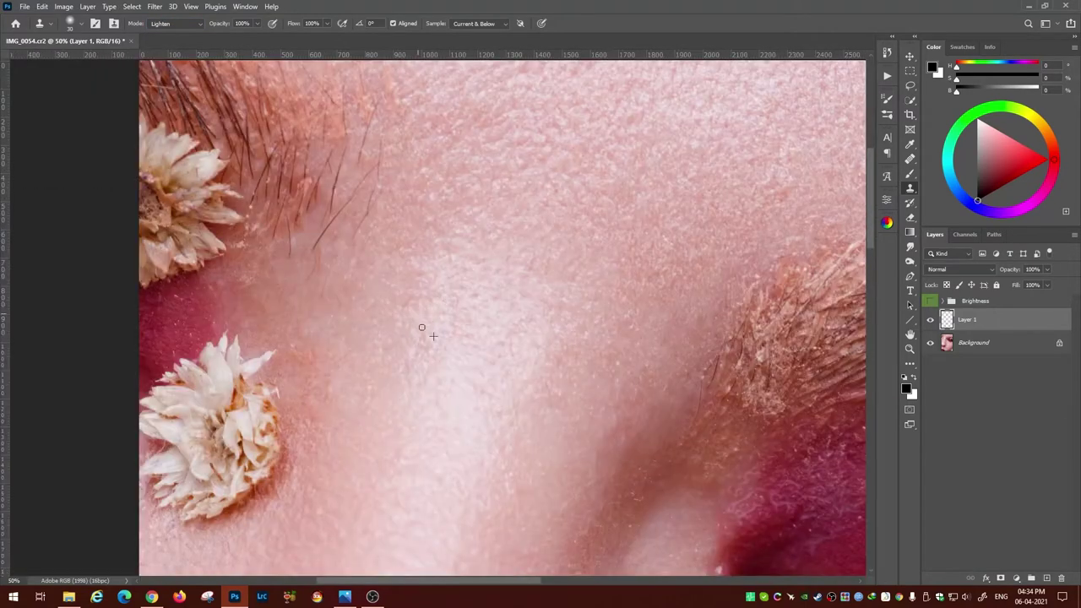
scroll(484, 279, down, 3)
scroll(484, 280, right, 3)
- Switch the clone to Darken at 40% opacity over the nose bridge
key(alt+shift+k)
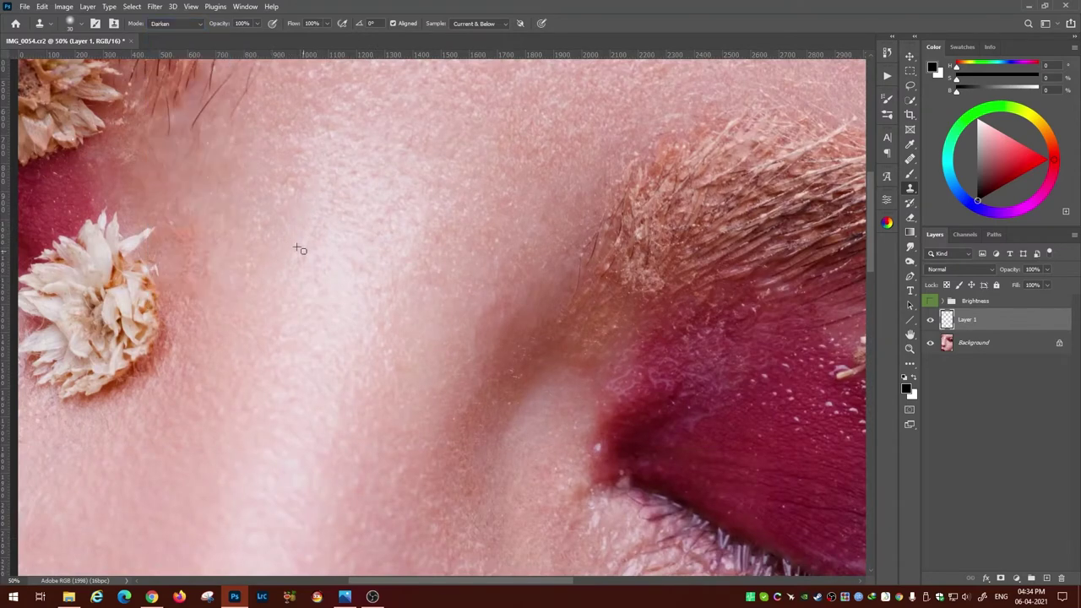
key(4)
mouse_move(379, 347)
mouse_down()
mouse_move(349, 284)
mouse_move(321, 341)
mouse_up()
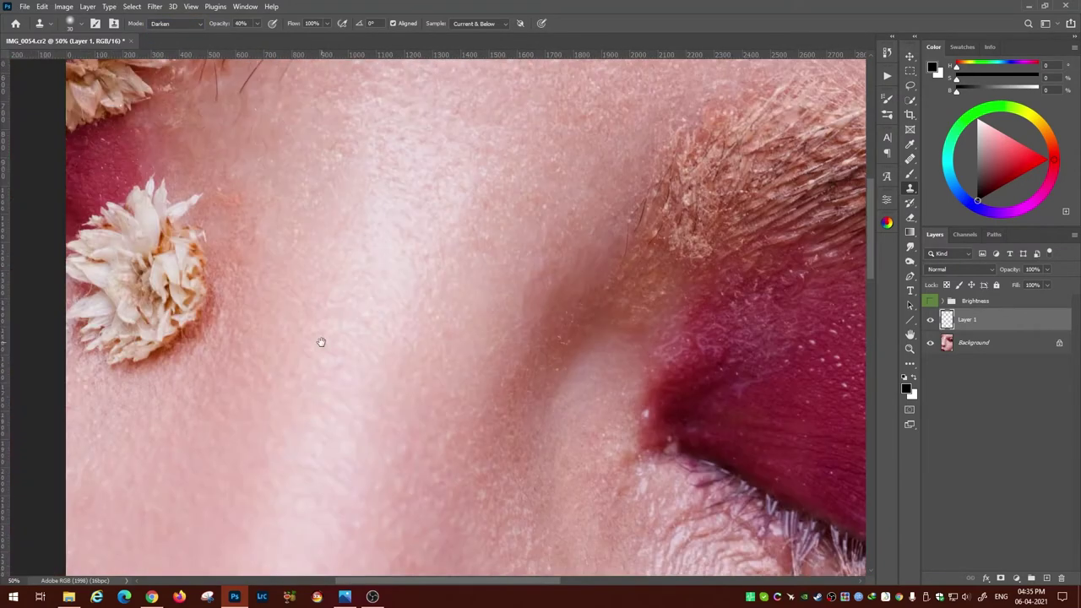
mouse_move(382, 273)
mouse_down()
mouse_move(361, 237)
mouse_move(344, 258)
mouse_move(343, 339)
mouse_up()
scroll(349, 331, left, 3)
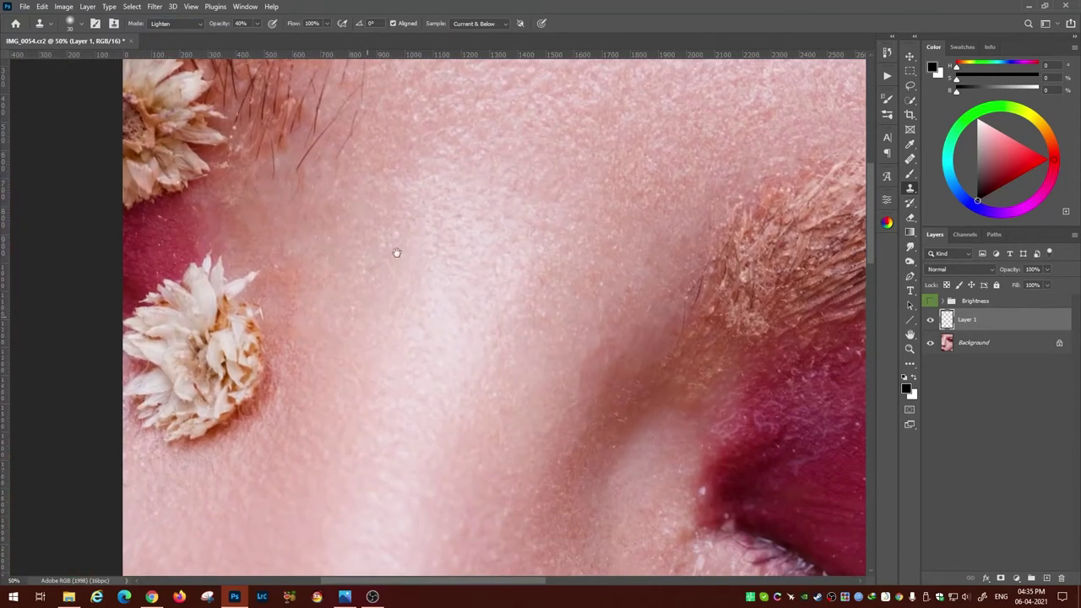
drag(396, 253, 426, 206)
- Use Darken near the inner eye corner, then Lighten at 100% on the forehead
key(alt+shift+k)
scroll(355, 243, up, 3)
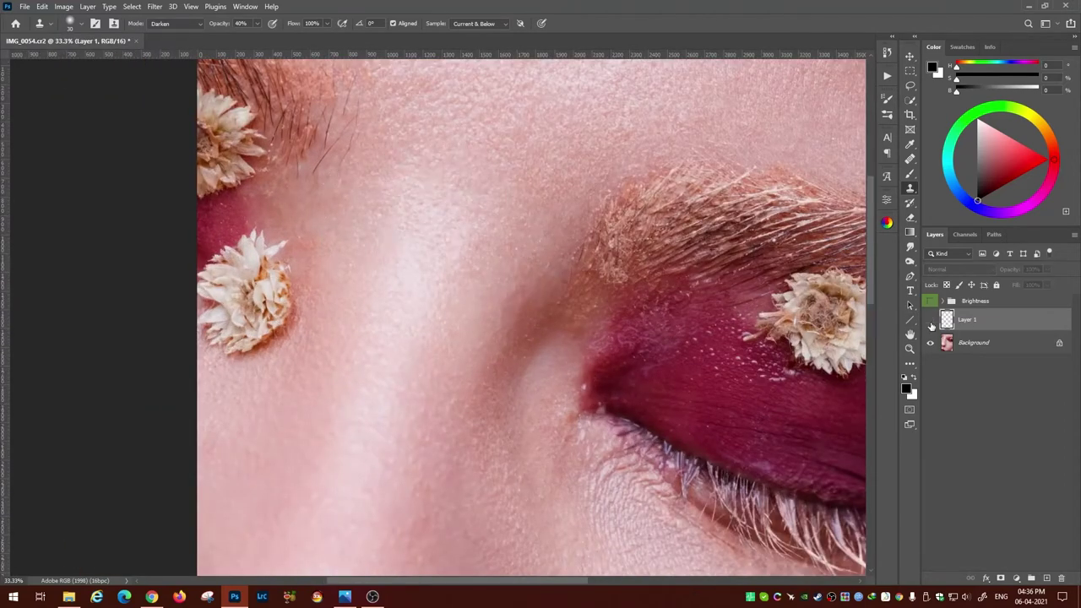
drag(380, 387, 425, 328)
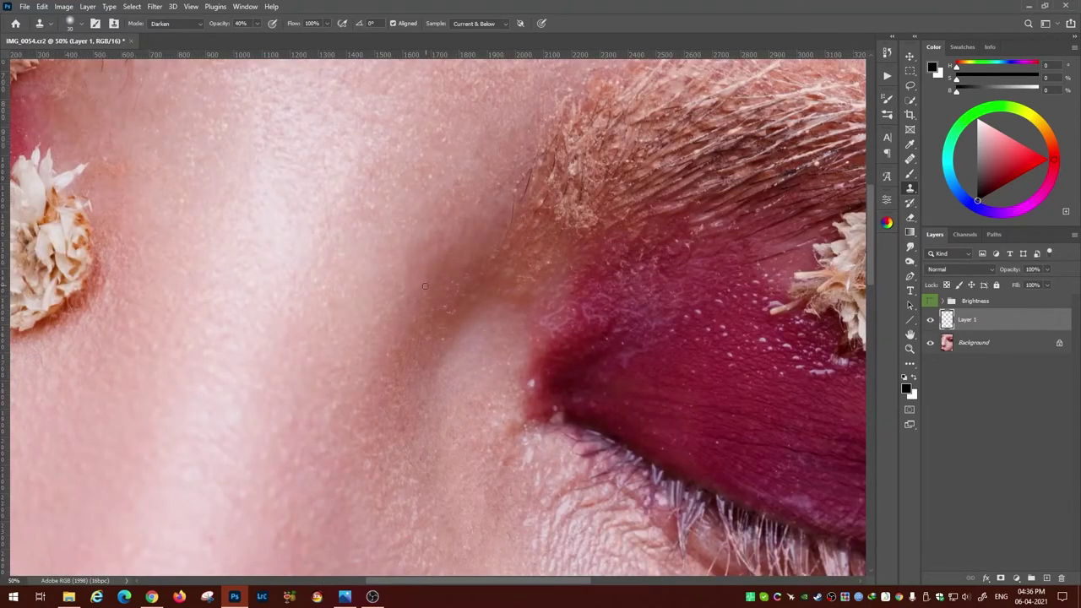
mouse_move(425, 286)
mouse_down()
mouse_move(455, 296)
mouse_move(423, 284)
mouse_up()
drag(355, 297, 420, 331)
key(alt+shift+g)
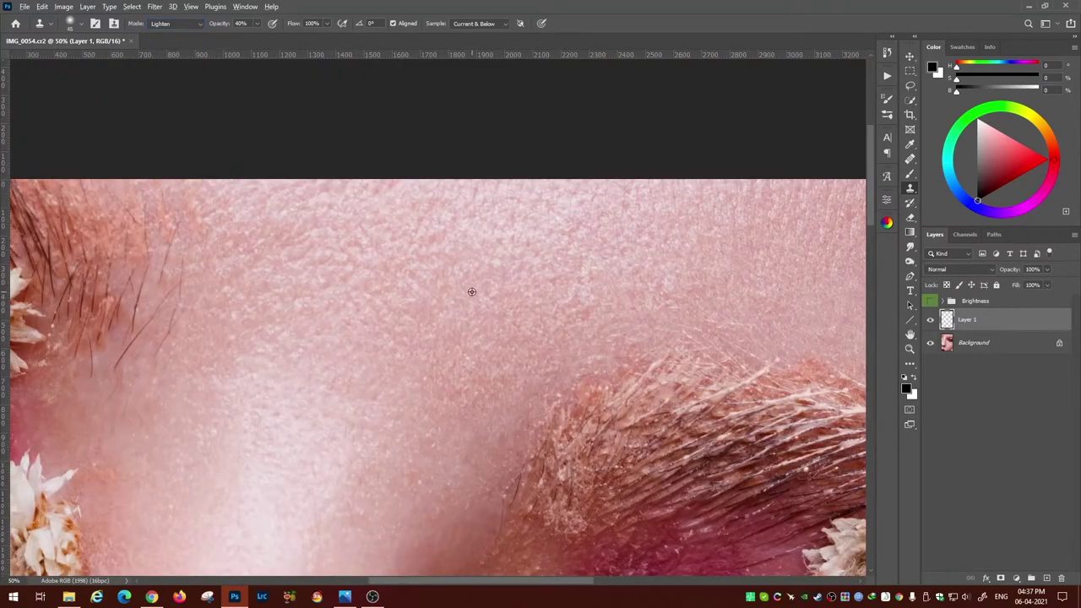
key(0)
- Clone out the small dark spots on the cheek beside the nose, using Lighten mode on Layer 1
scroll(745, 301, down, 1)
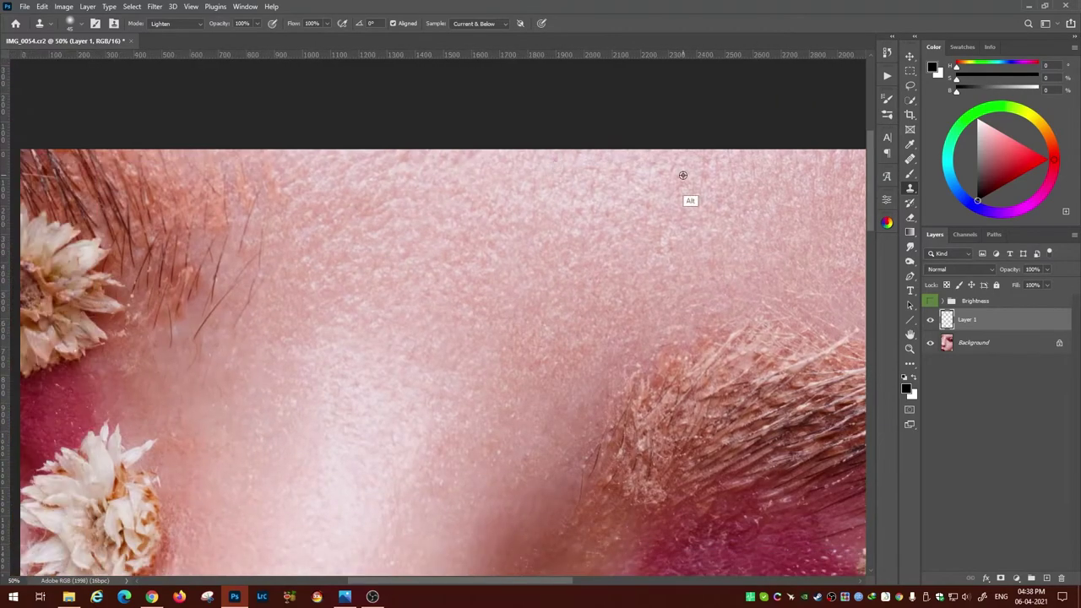
scroll(683, 174, down, 3)
scroll(466, 166, down, 5)
scroll(480, 319, up, 2)
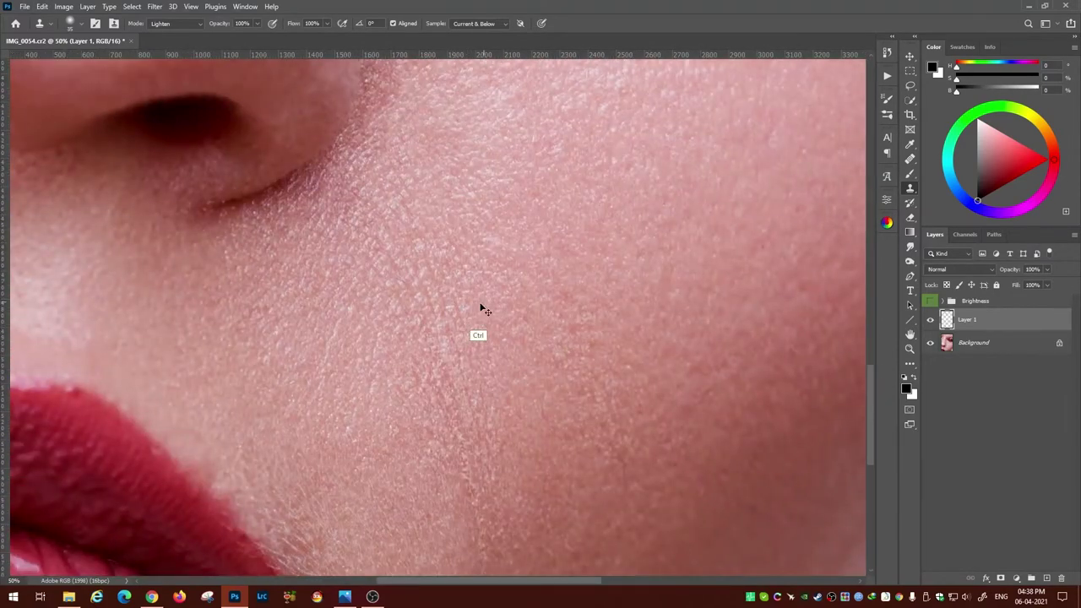
scroll(423, 309, up, 2)
scroll(424, 309, left, 1)
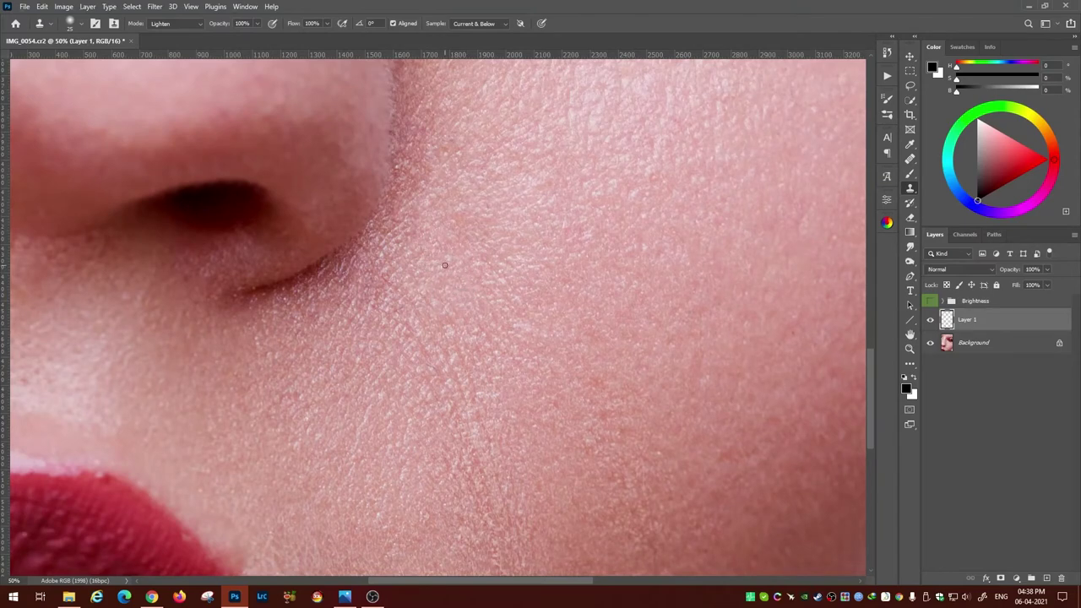
scroll(464, 271, down, 2)
scroll(465, 270, right, 1)
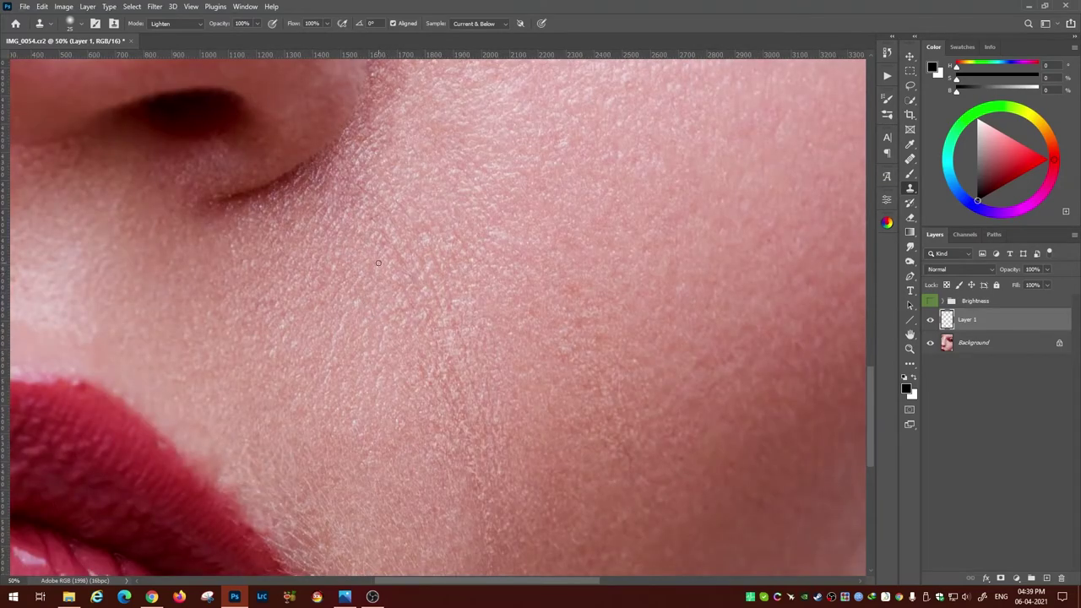
scroll(372, 249, up, 1)
scroll(338, 237, right, 3)
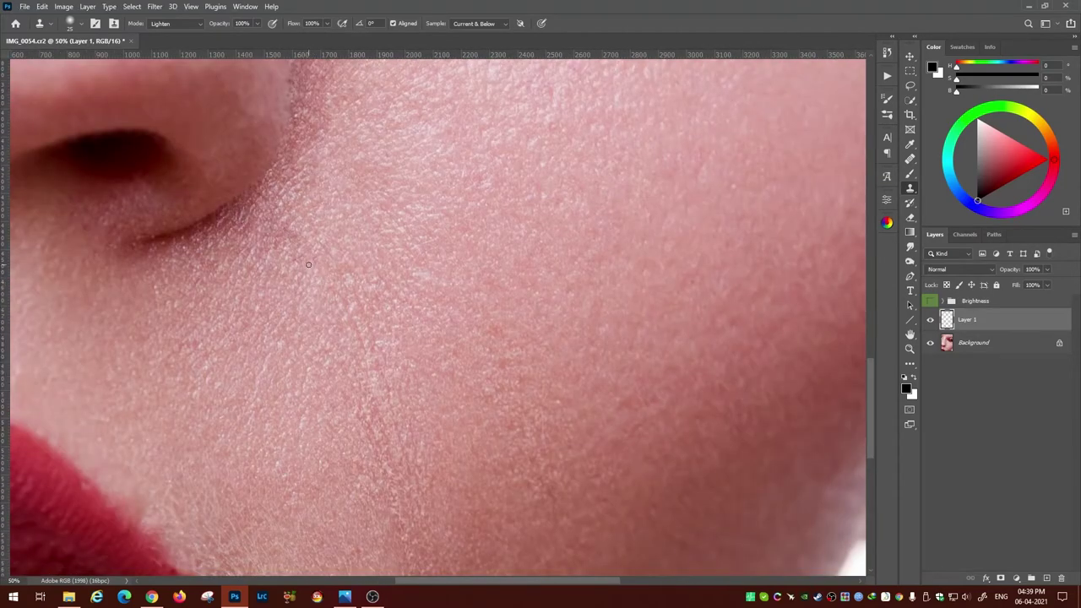
scroll(308, 265, down, 1)
scroll(368, 213, left, 2)
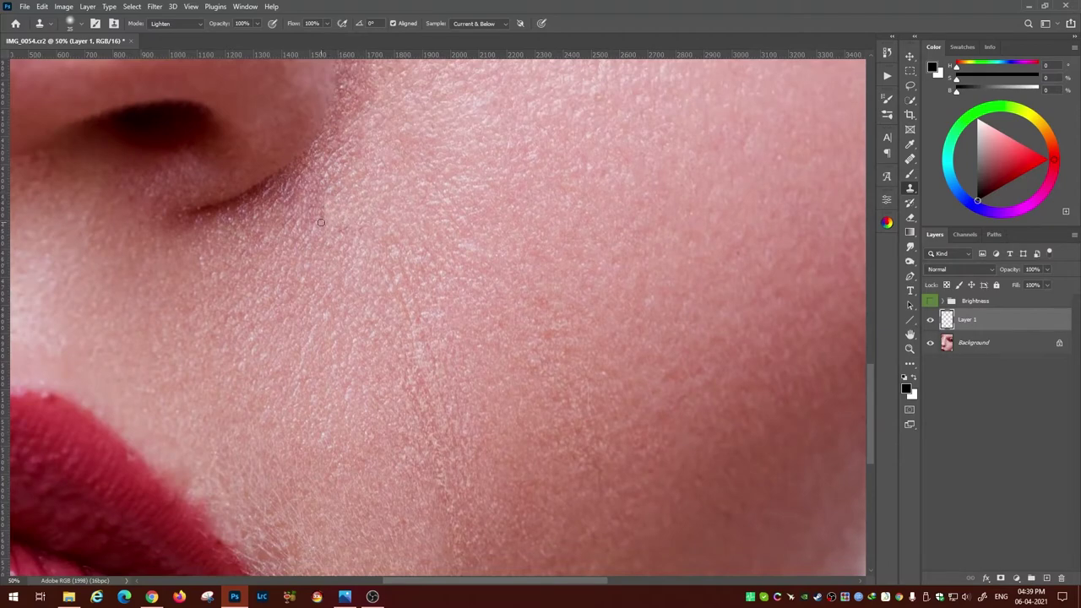
key(ctrl)
scroll(387, 269, down, 2)
scroll(360, 214, right, 2)
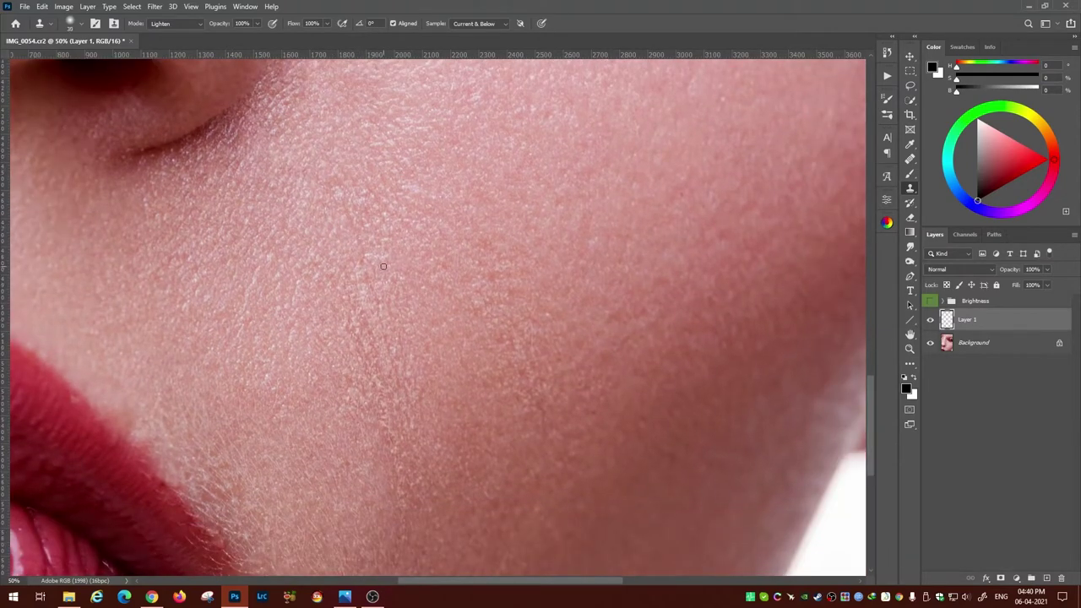
scroll(354, 200, down, 3)
scroll(373, 274, right, 1)
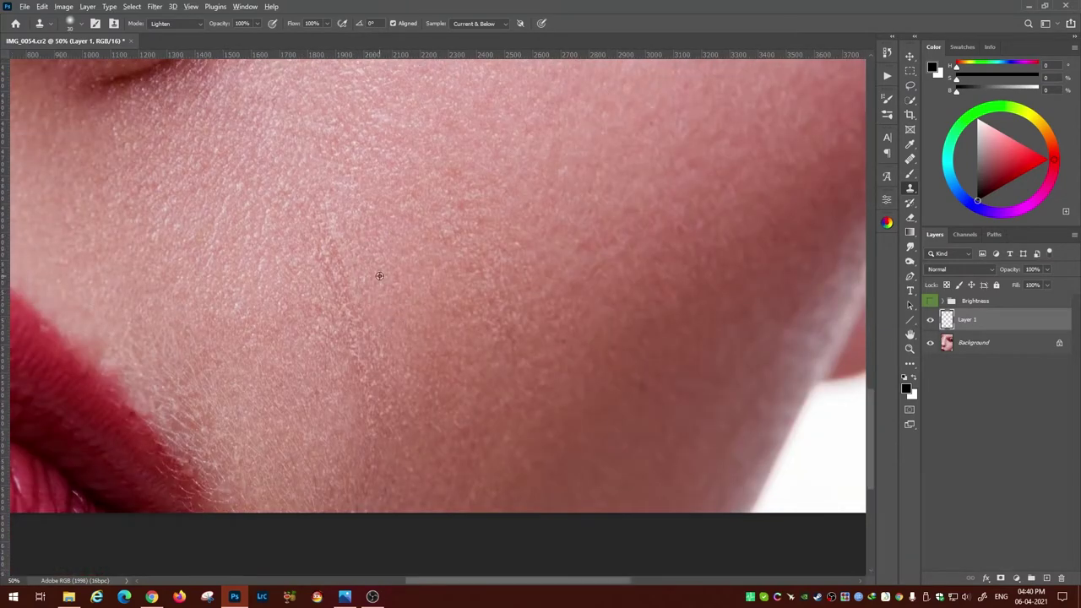
scroll(379, 275, down, 2)
scroll(308, 220, down, 2)
scroll(305, 295, up, 2)
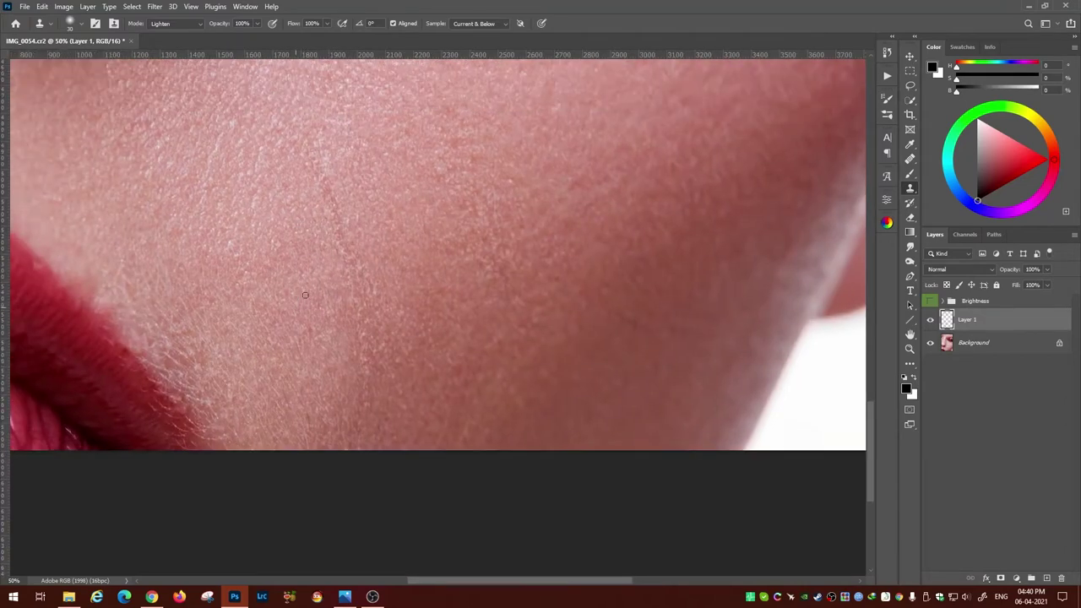
scroll(346, 336, right, 1)
scroll(388, 278, up, 3)
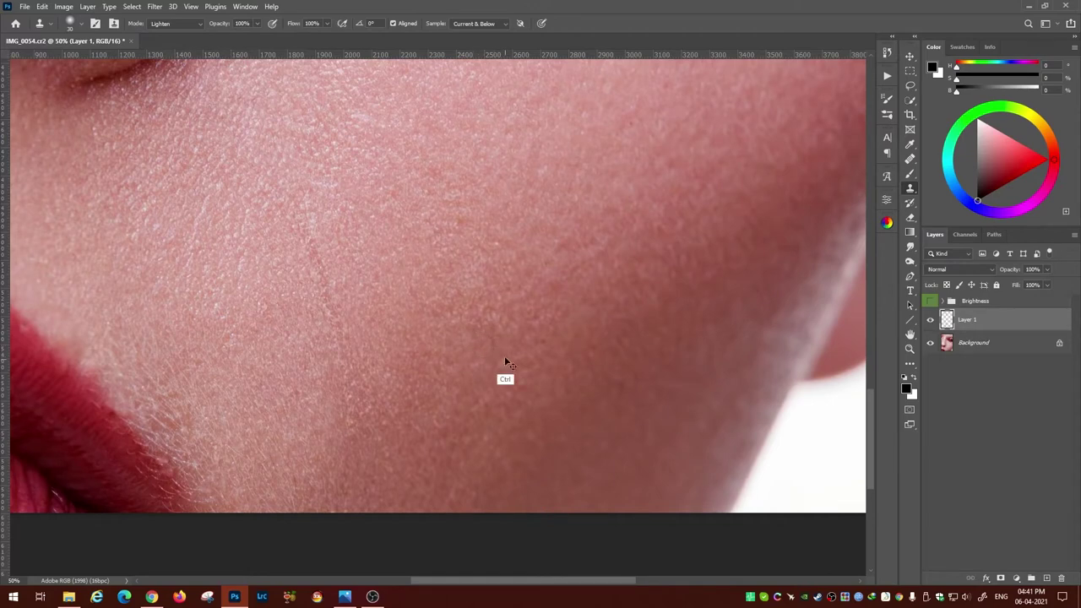
scroll(473, 304, up, 2)
scroll(450, 275, left, 1)
scroll(318, 269, down, 3)
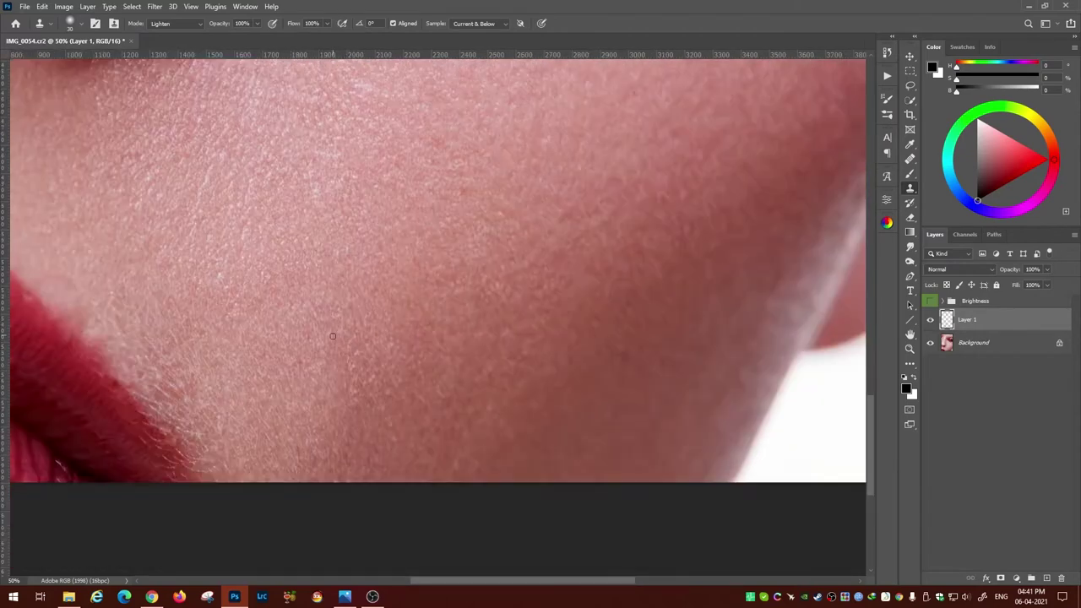
scroll(372, 338, right, 1)
scroll(372, 338, down, 2)
scroll(371, 338, right, 2)
scroll(377, 361, up, 2)
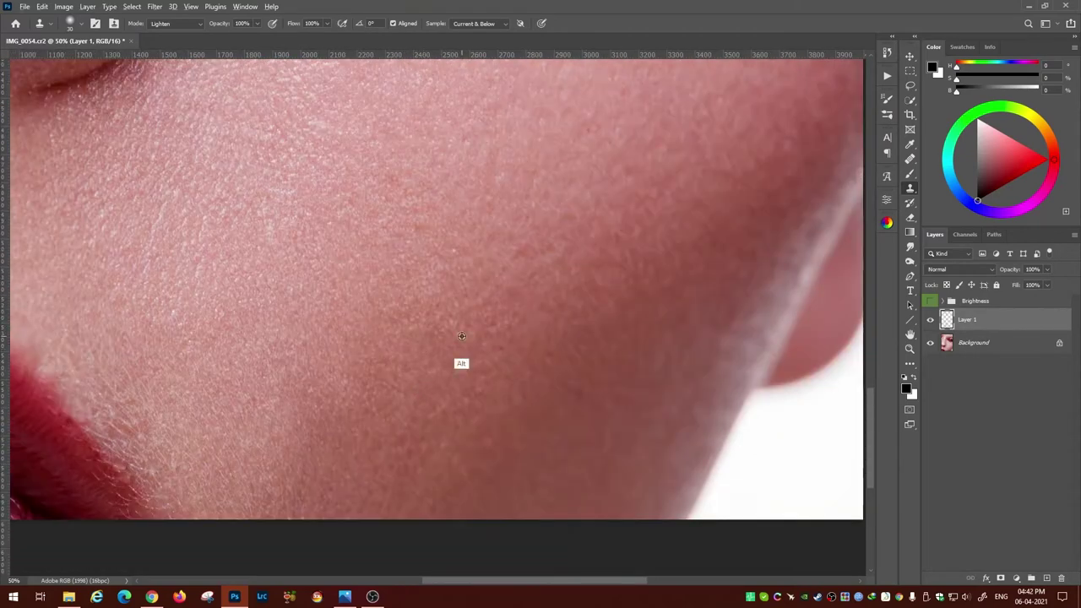
scroll(461, 361, up, 2)
scroll(380, 338, left, 2)
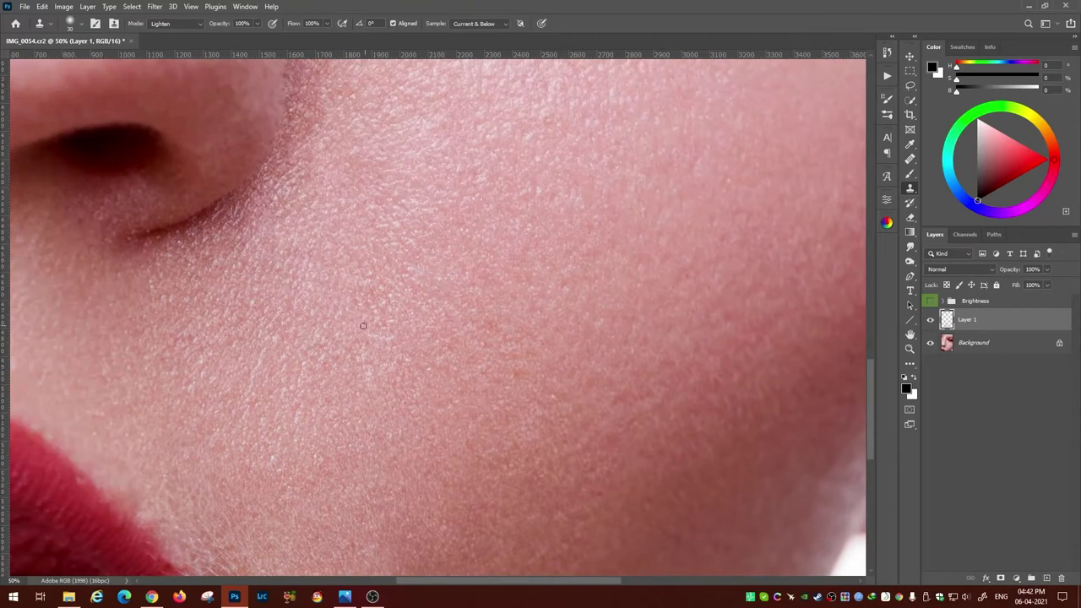
scroll(363, 325, down, 2)
scroll(260, 268, up, 3)
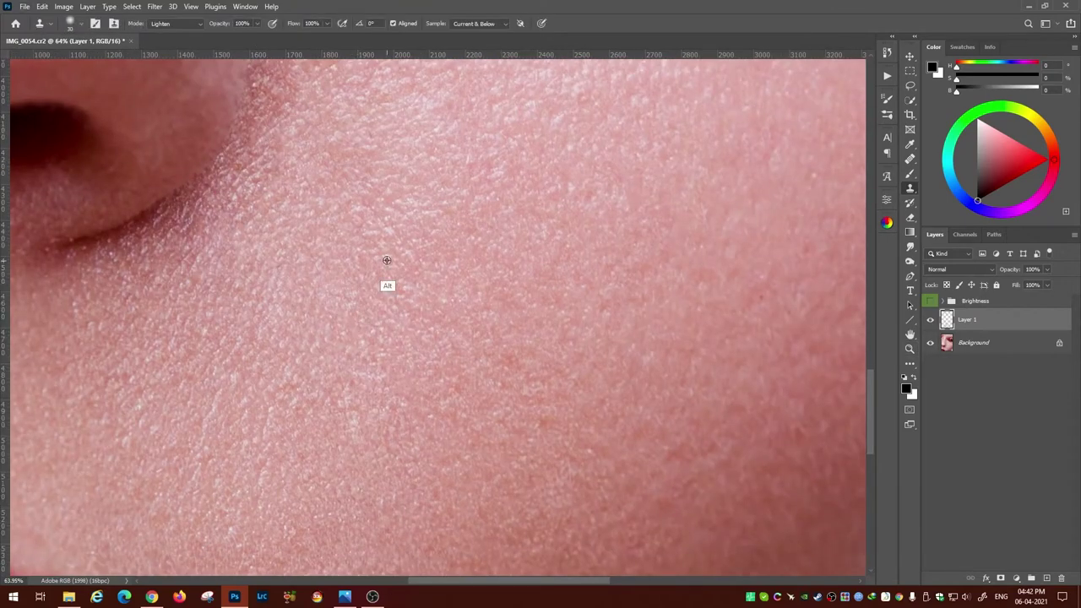
scroll(411, 259, left, 5)
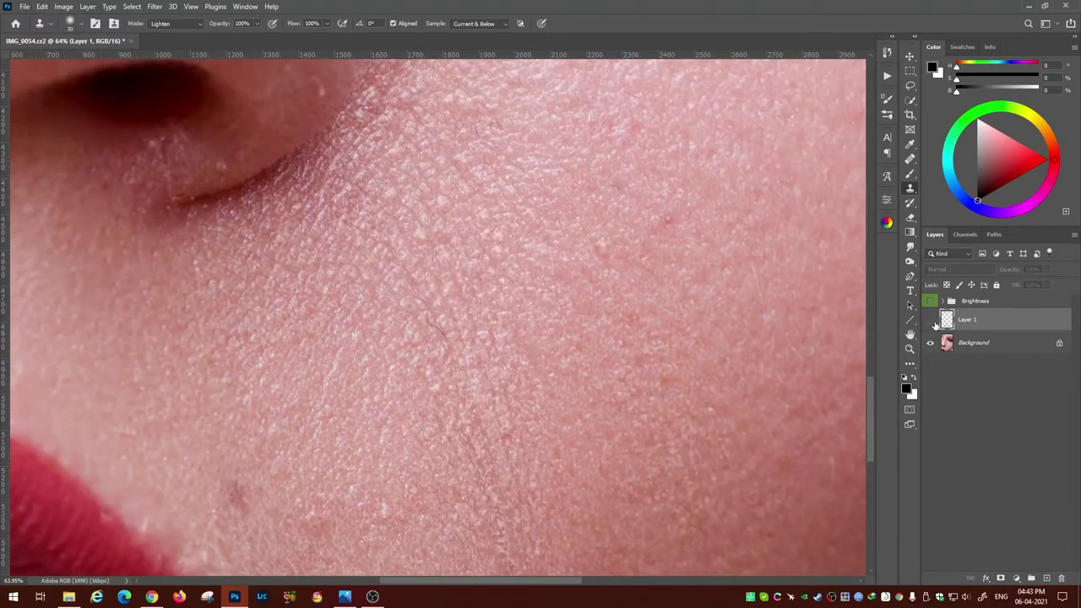
- Toggle Layer 1's visibility to compare the cheek before and after retouching
click(930, 320)
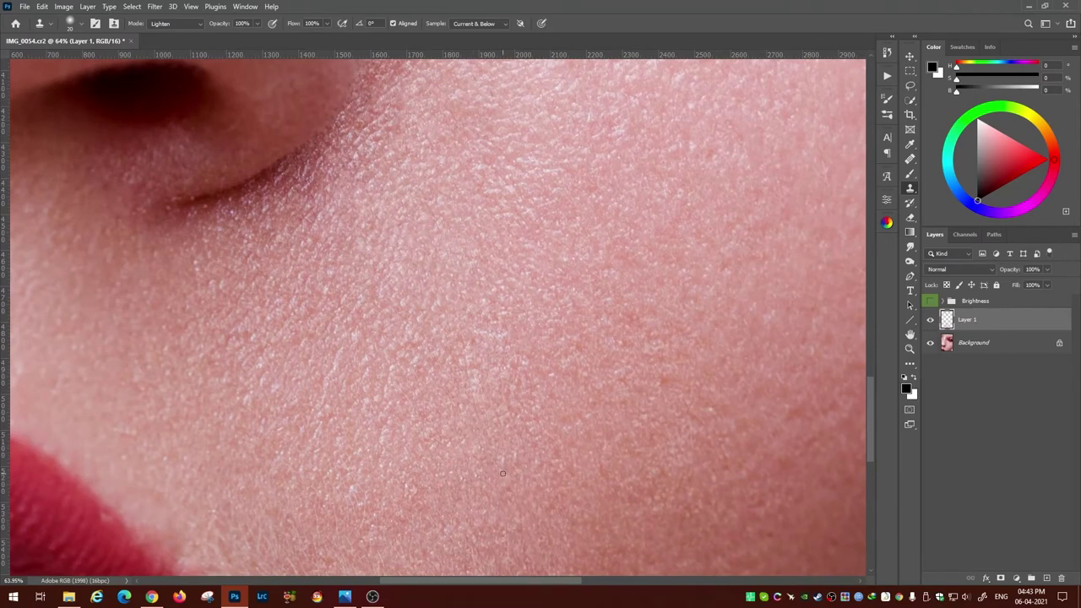
scroll(545, 433, down, 2)
scroll(545, 434, right, 1)
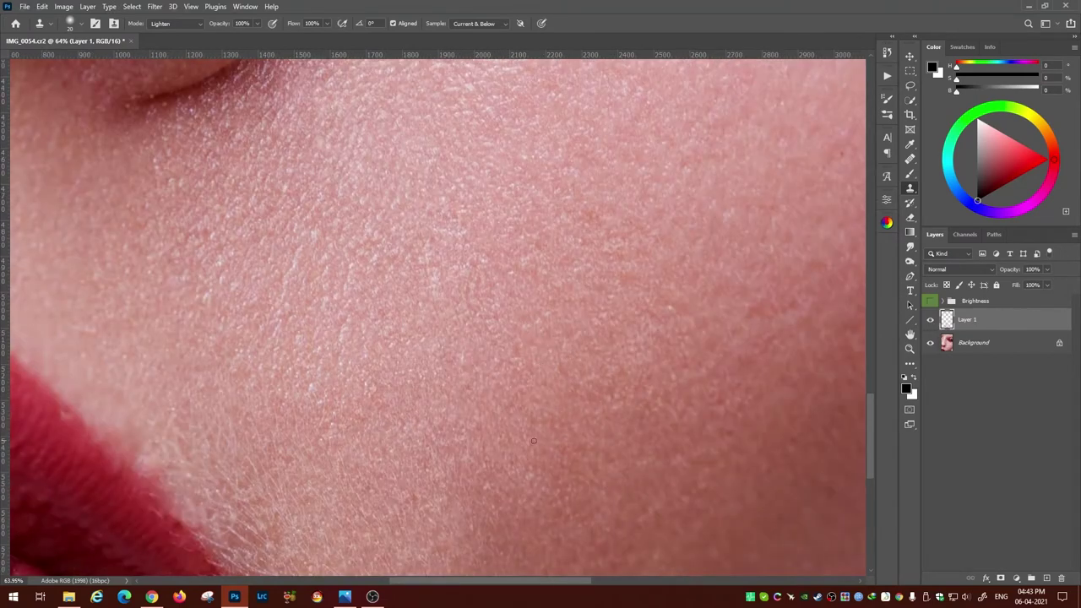
scroll(449, 348, right, 3)
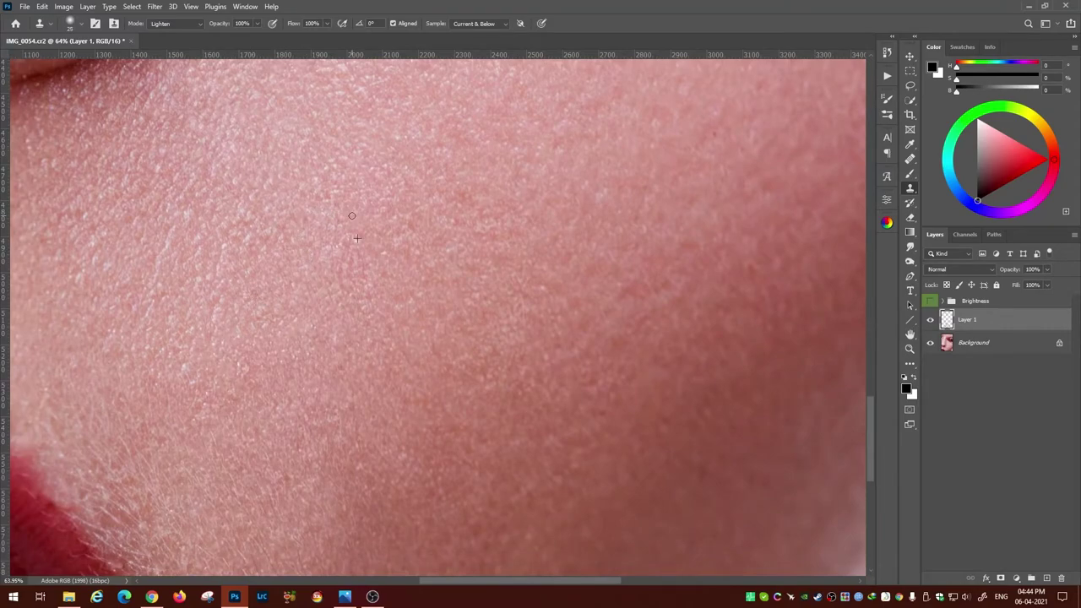
scroll(353, 216, down, 3)
scroll(352, 215, left, 2)
scroll(359, 278, down, 2)
scroll(362, 278, down, 1)
scroll(380, 291, up, 1)
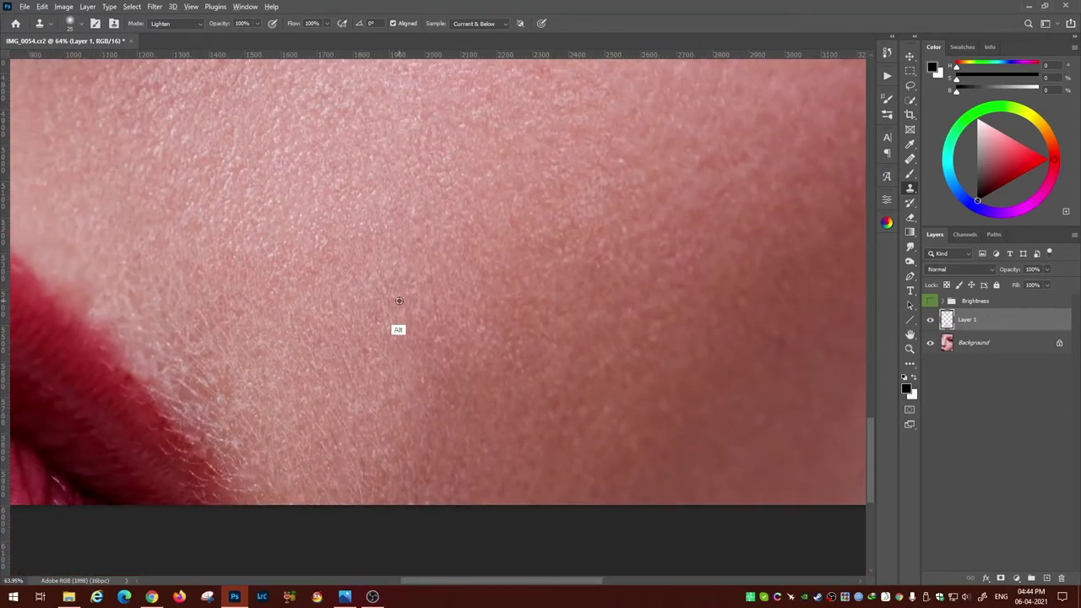
scroll(433, 316, up, 2)
scroll(403, 290, up, 2)
- Set Clone Stamp opacity to 60% and clone over the fine blemishes beneath the closed eye
scroll(530, 304, up, 2)
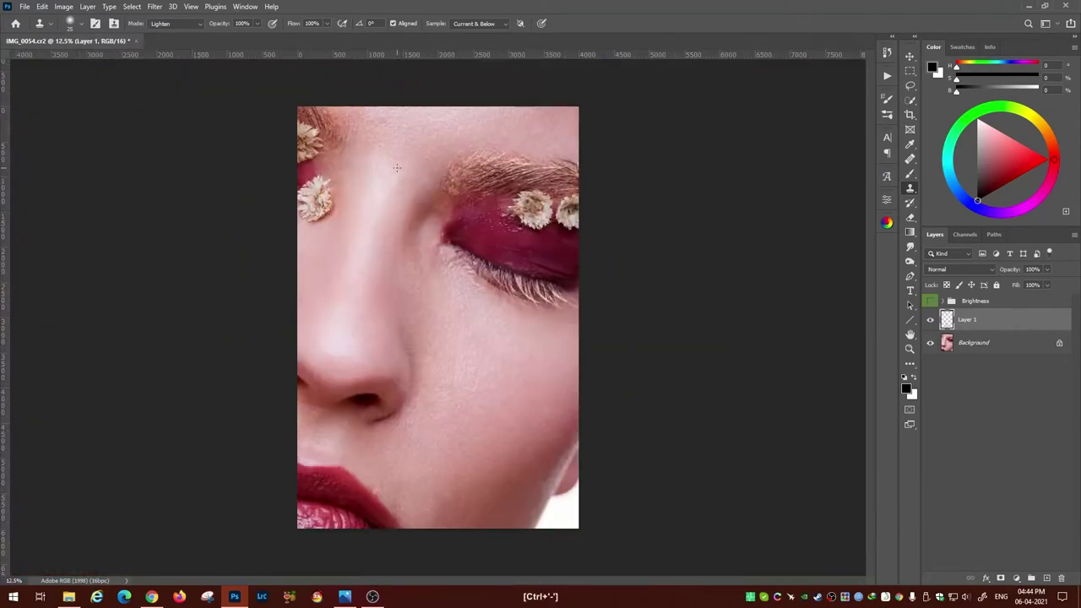
scroll(507, 237, up, 4)
scroll(478, 341, down, 3)
scroll(478, 340, right, 1)
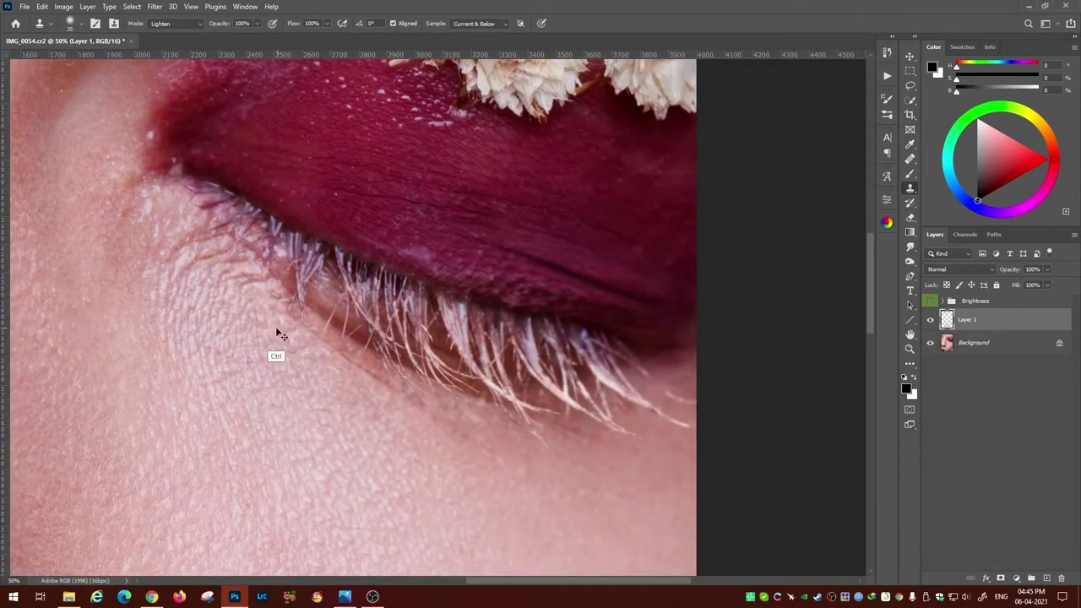
key(6)
scroll(462, 413, left, 2)
scroll(479, 444, left, 1)
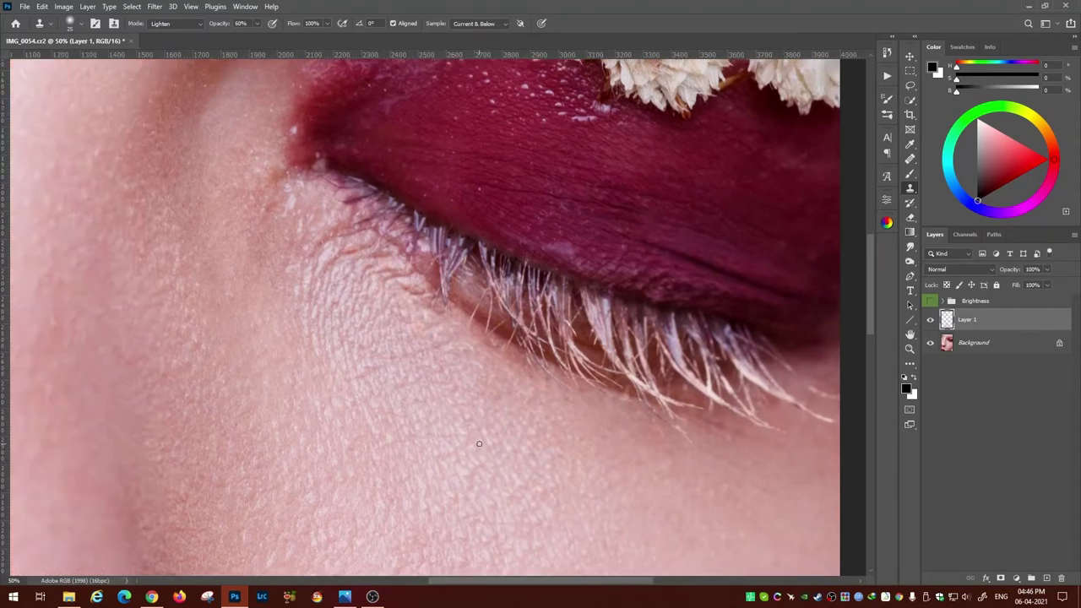
scroll(355, 311, up, 2)
scroll(278, 374, up, 1)
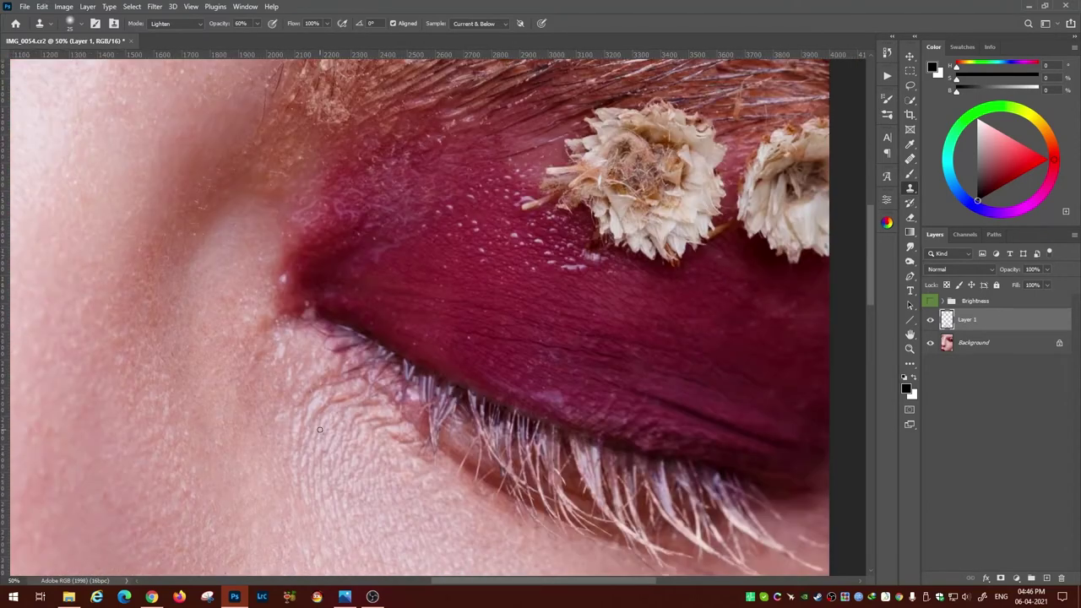
scroll(319, 430, down, 3)
scroll(316, 348, right, 1)
scroll(376, 318, up, 1)
scroll(392, 298, left, 1)
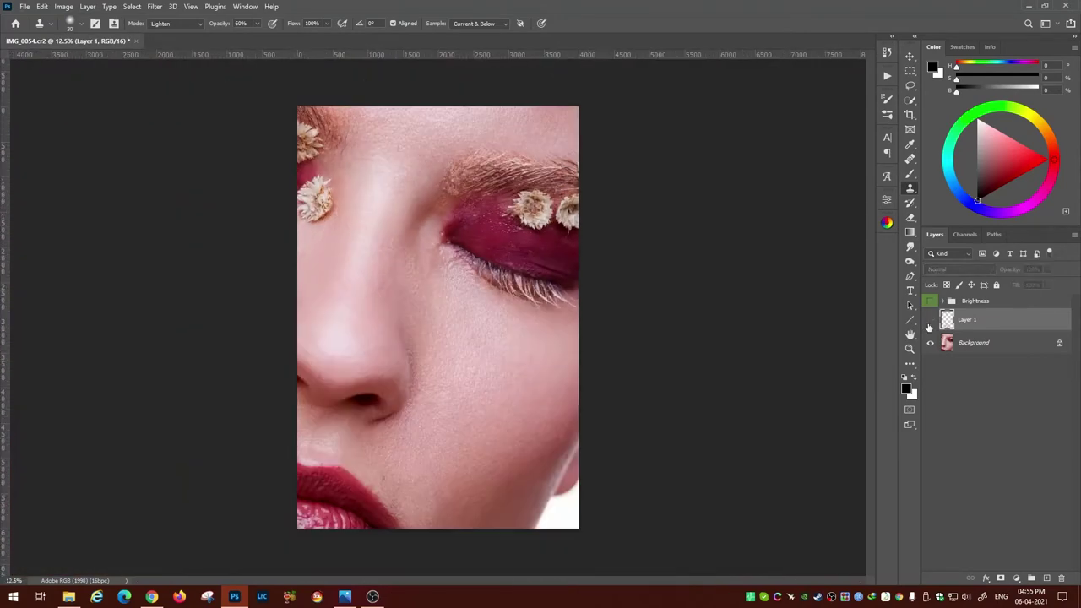
- Check the whole face, then restore Clone Stamp opacity to 100%
key(ctrl+plus)
scroll(482, 377, up, 2)
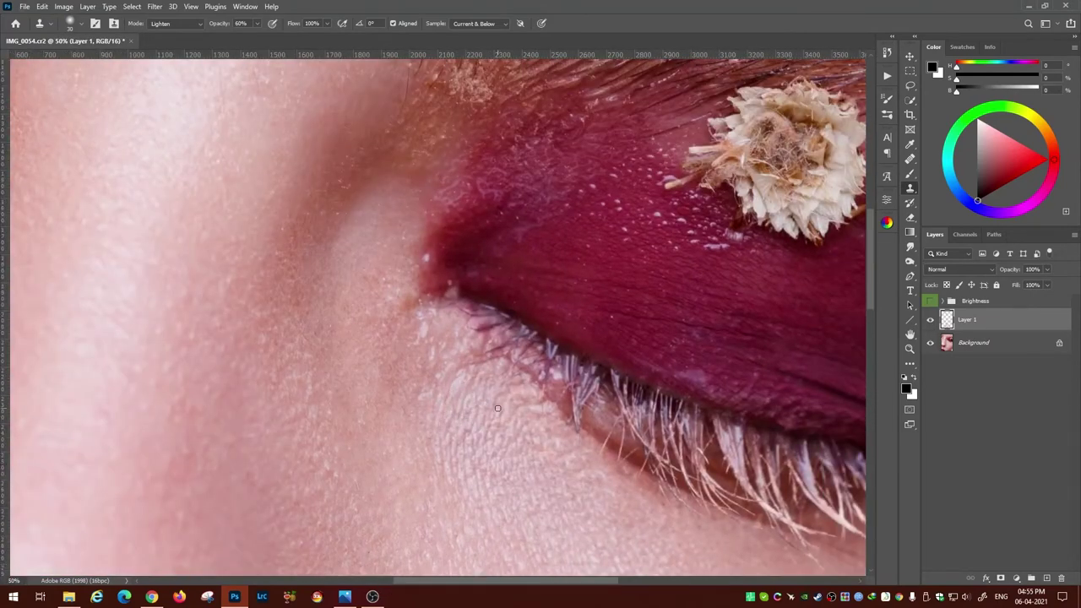
key(0)
scroll(461, 355, down, 1)
scroll(460, 355, left, 1)
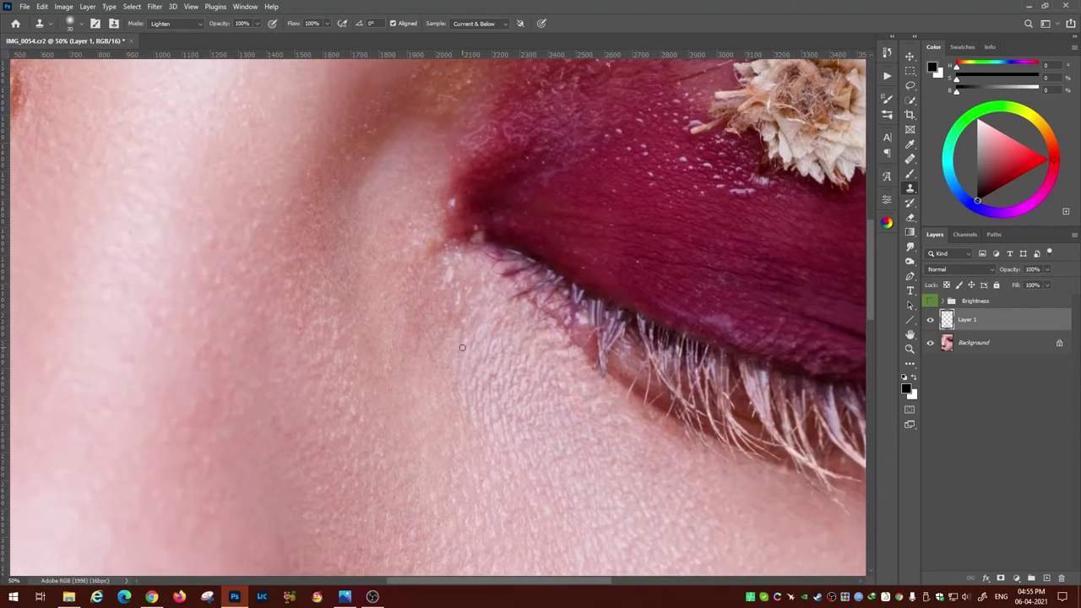
- Zoom in on the edge where the lower lip meets the cheek skin
scroll(483, 369, up, 3)
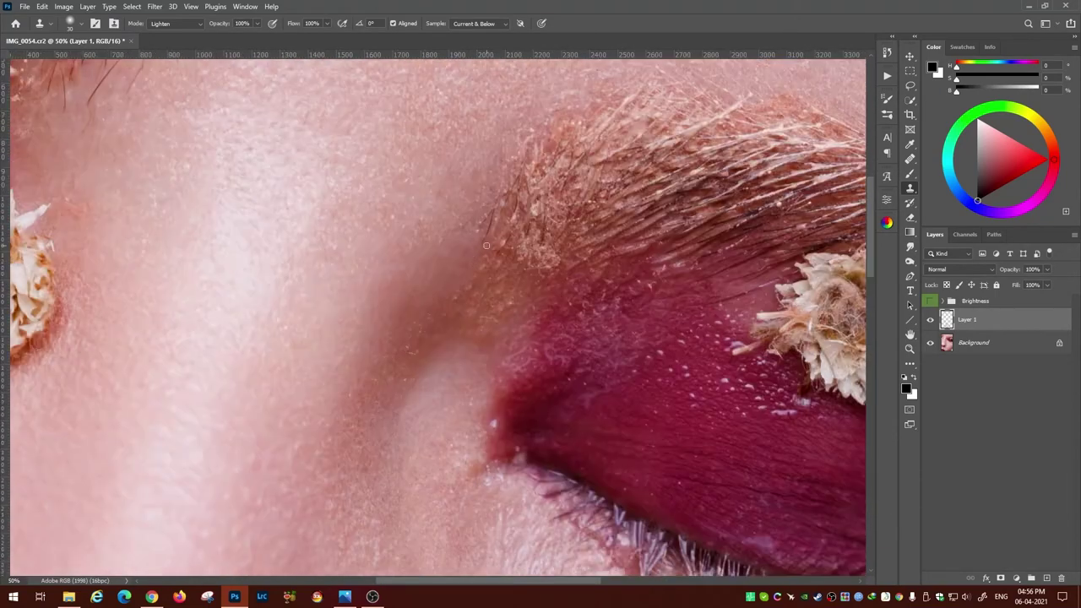
scroll(460, 355, down, 3)
scroll(447, 372, down, 6)
scroll(448, 309, up, 2)
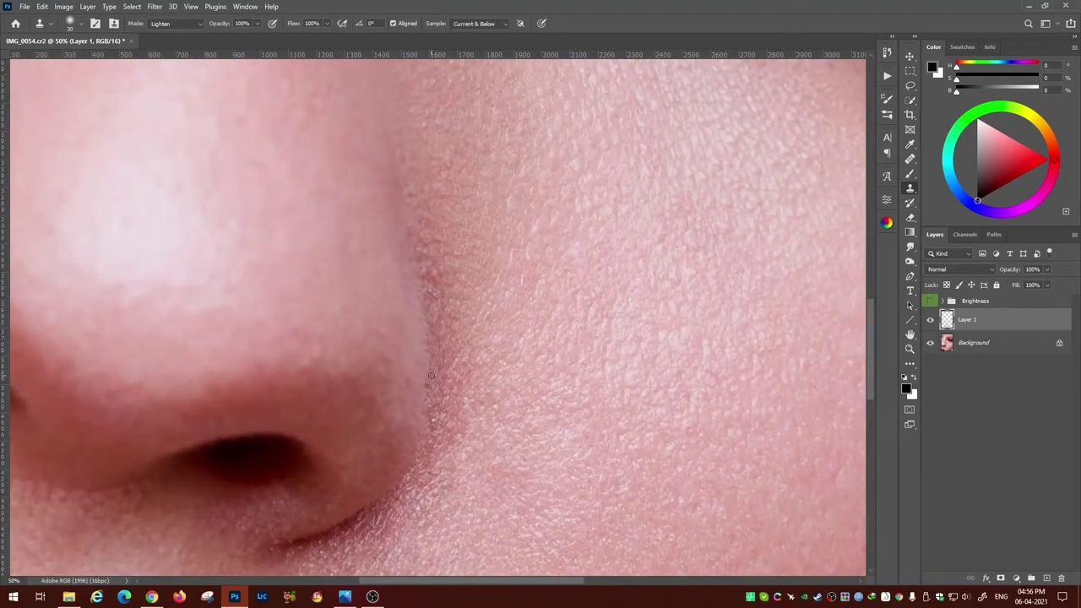
scroll(430, 376, down, 3)
scroll(464, 306, down, 3)
scroll(397, 287, down, 4)
scroll(336, 278, down, 3)
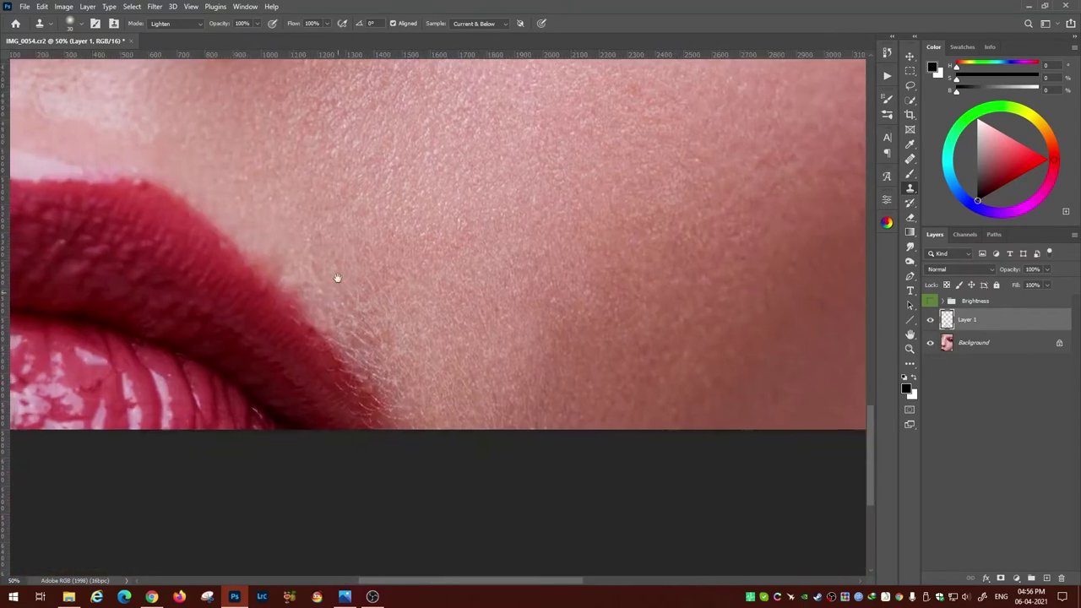
scroll(338, 278, up, 2)
scroll(338, 279, left, 4)
scroll(385, 287, down, 1)
scroll(385, 288, right, 2)
scroll(397, 319, down, 1)
scroll(397, 319, right, 1)
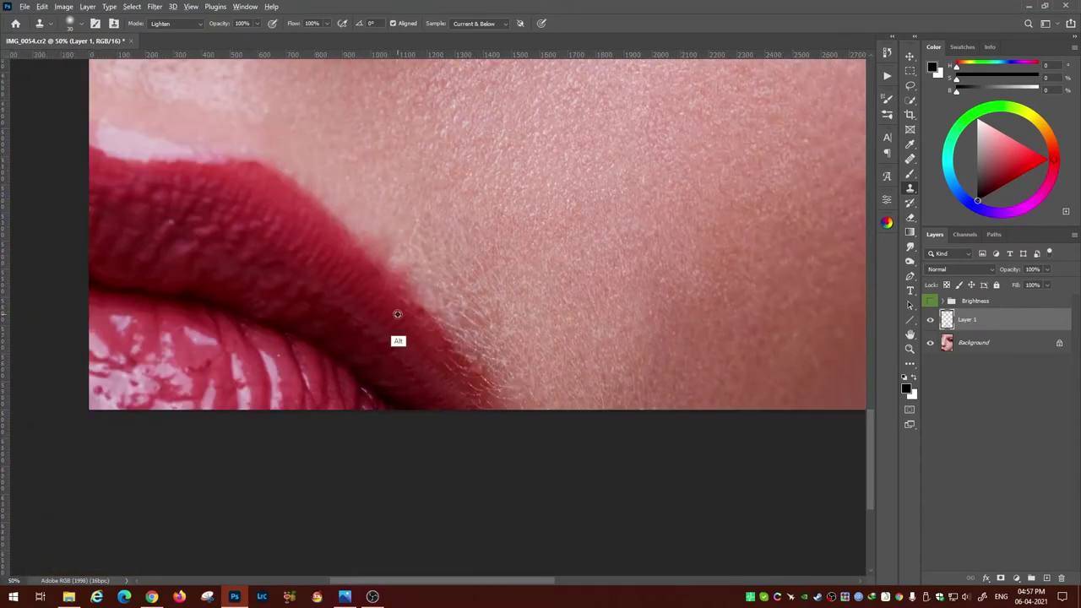
alt+scroll(409, 346, up, 2)
scroll(388, 287, down, 1)
scroll(388, 257, down, 1)
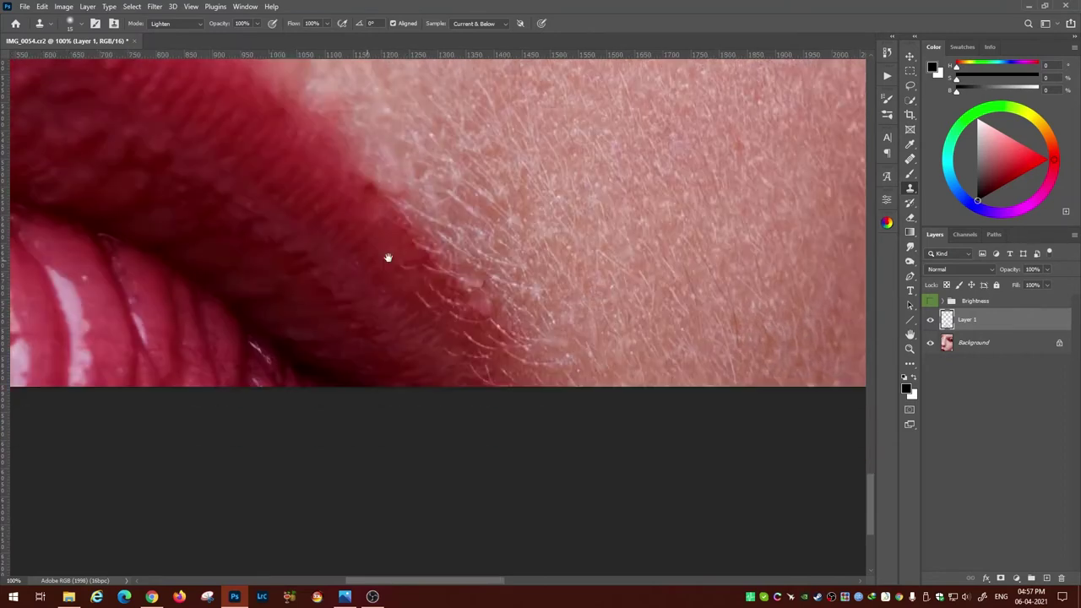
scroll(388, 257, down, 2)
scroll(388, 258, right, 2)
scroll(386, 314, up, 2)
scroll(386, 313, down, 2)
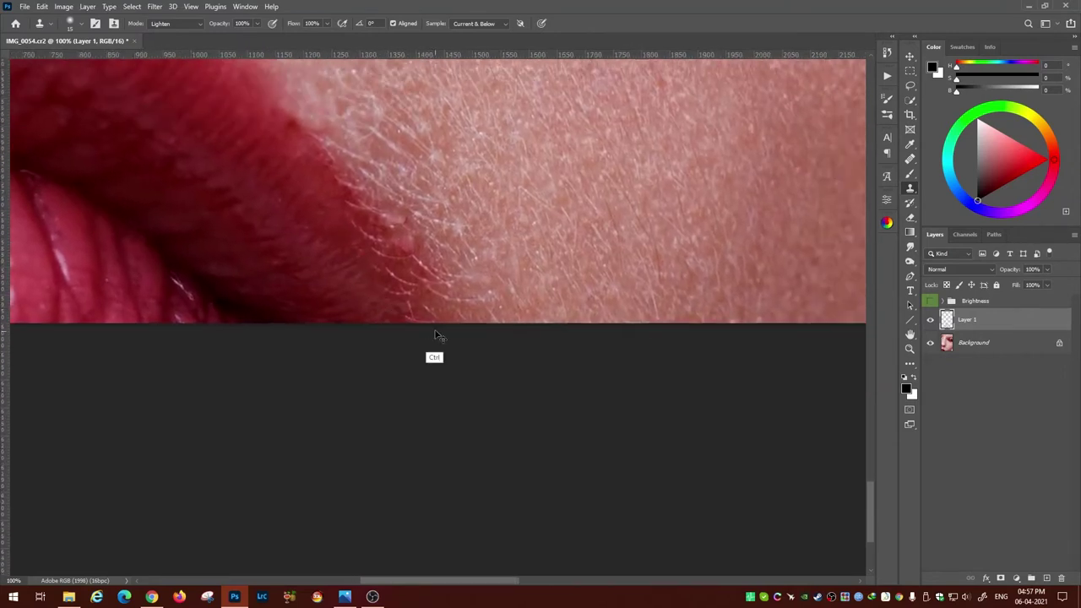
scroll(437, 335, up, 1)
scroll(437, 336, left, 1)
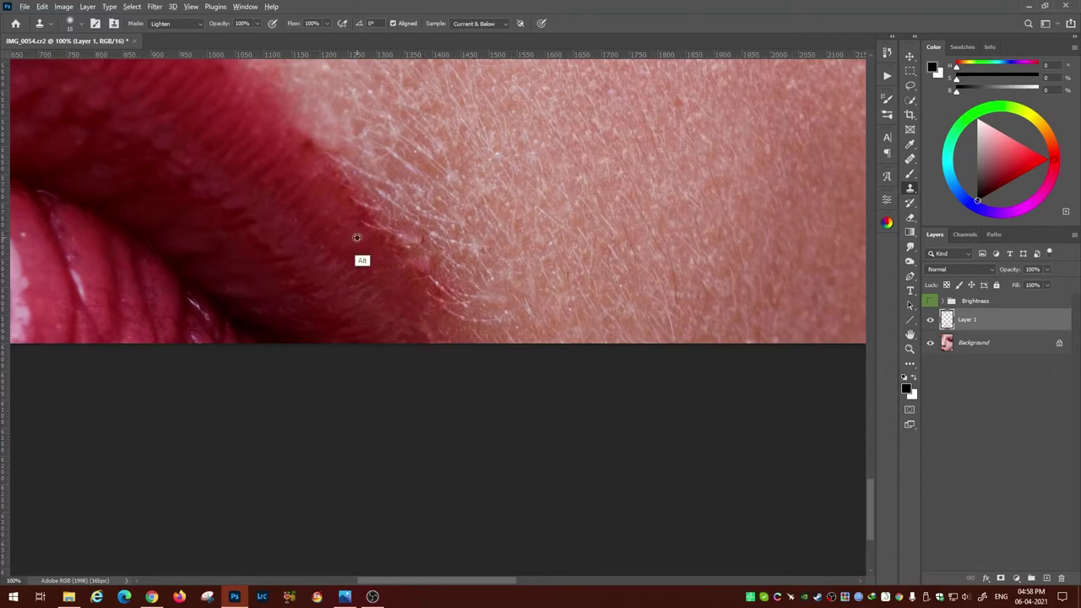
scroll(371, 296, up, 1)
scroll(372, 296, right, 1)
- Switch the Clone Stamp to Darken mode and clone skin texture over the lower lip edge
key(alt+shift+k)
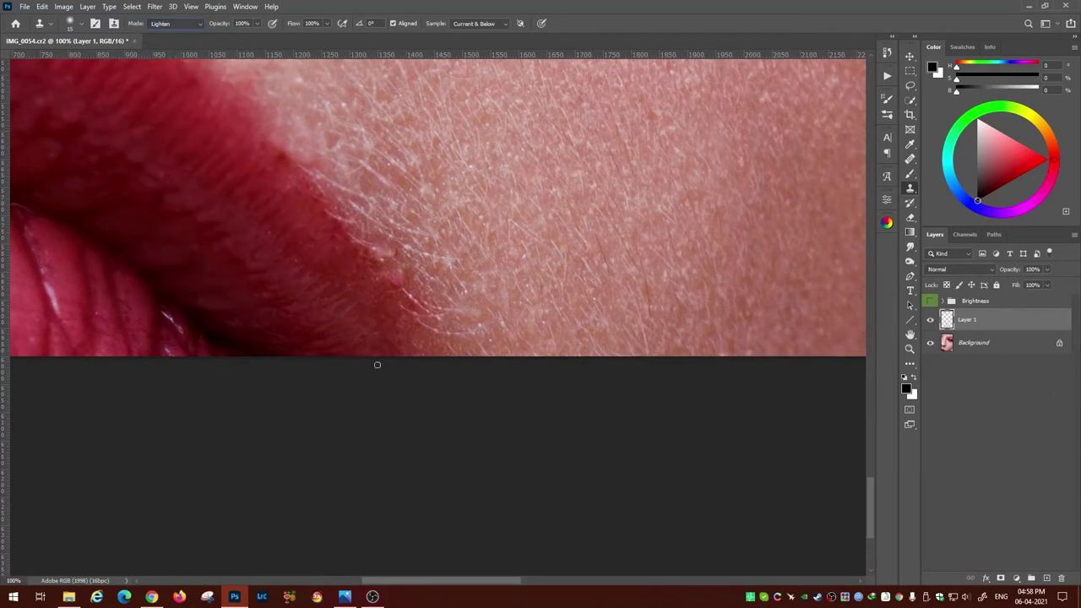
scroll(354, 336, up, 4)
scroll(354, 336, left, 1)
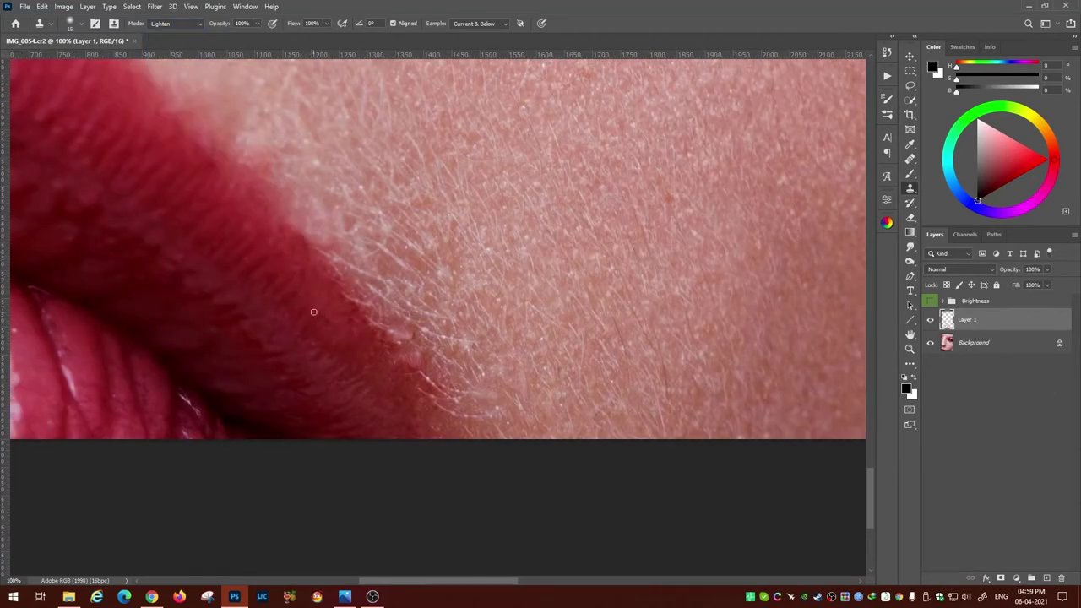
scroll(176, 149, down, 2)
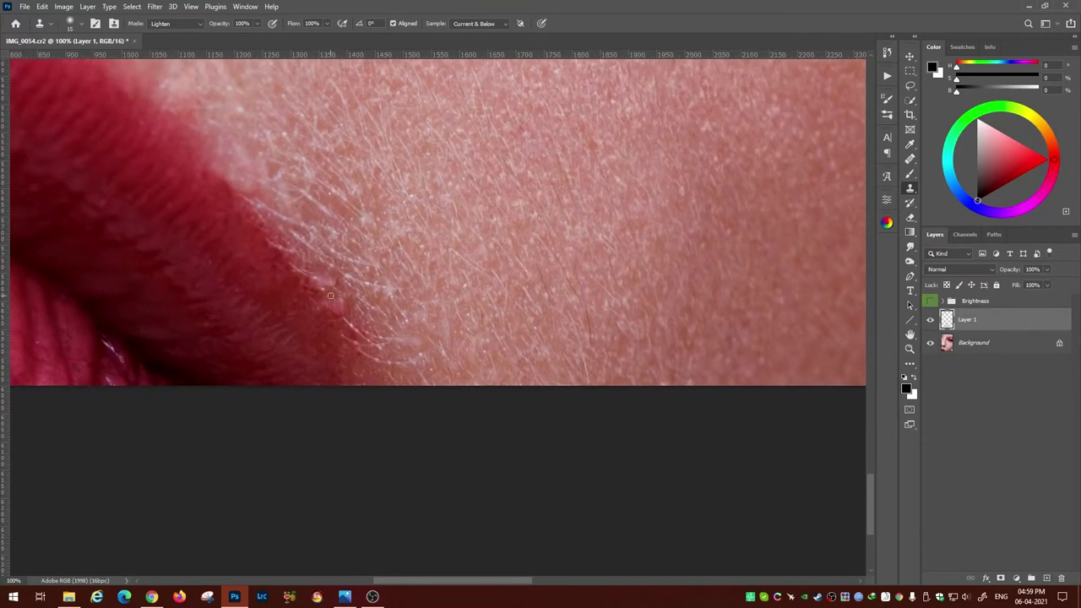
scroll(570, 430, up, 5)
scroll(570, 430, right, 4)
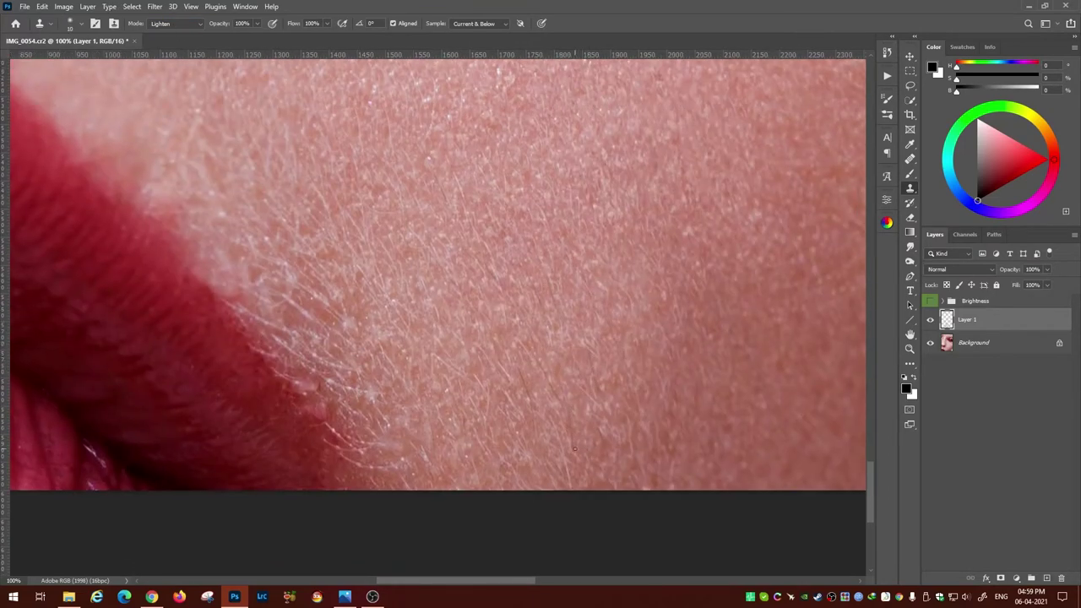
scroll(577, 299, up, 5)
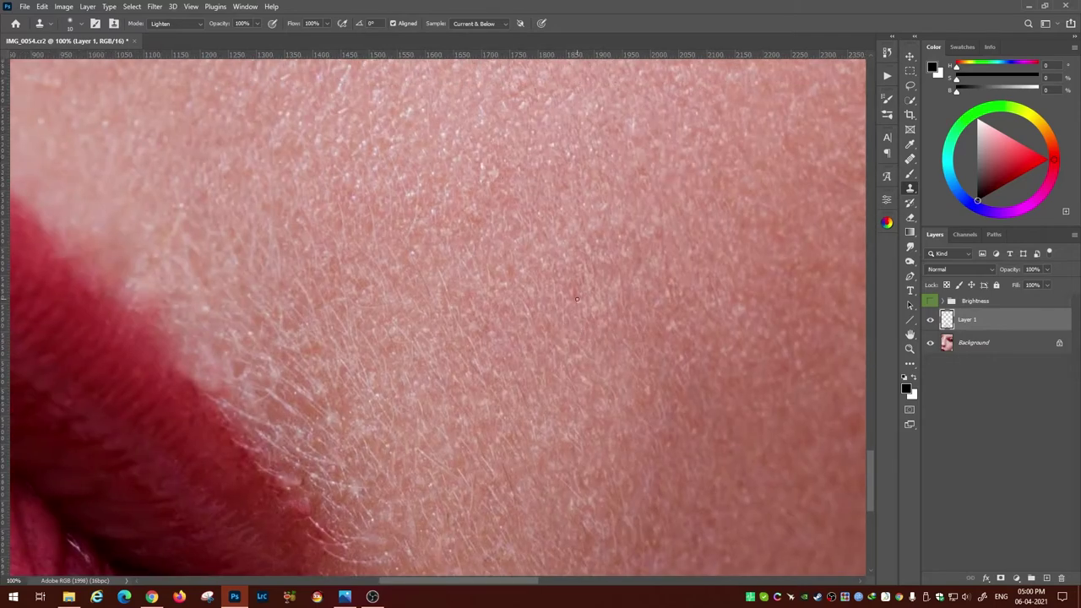
scroll(478, 279, down, 5)
scroll(478, 278, right, 1)
scroll(583, 288, up, 5)
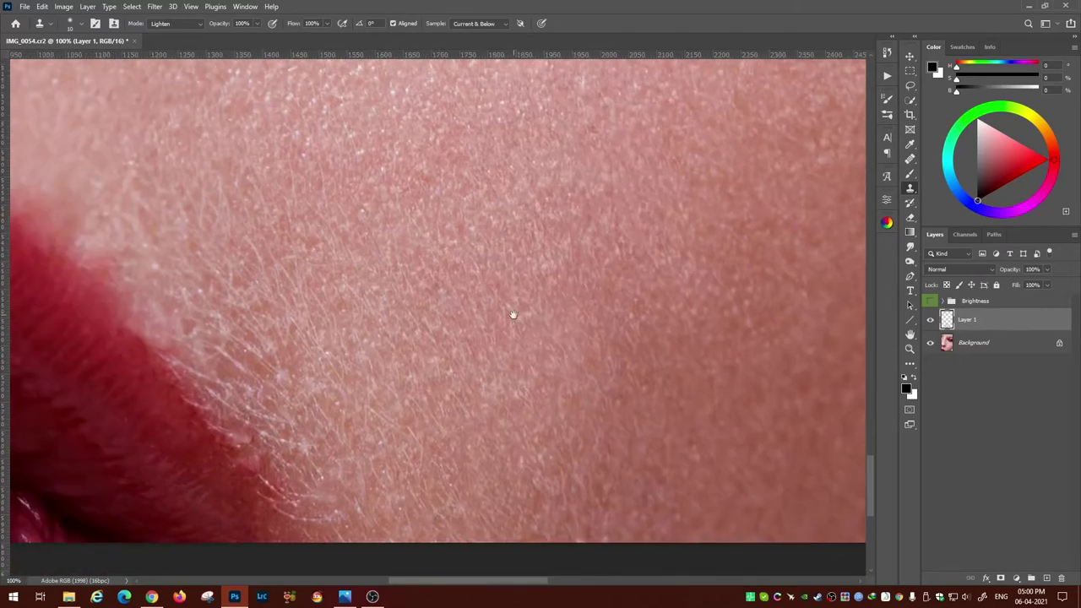
scroll(512, 313, down, 4)
scroll(363, 456, left, 4)
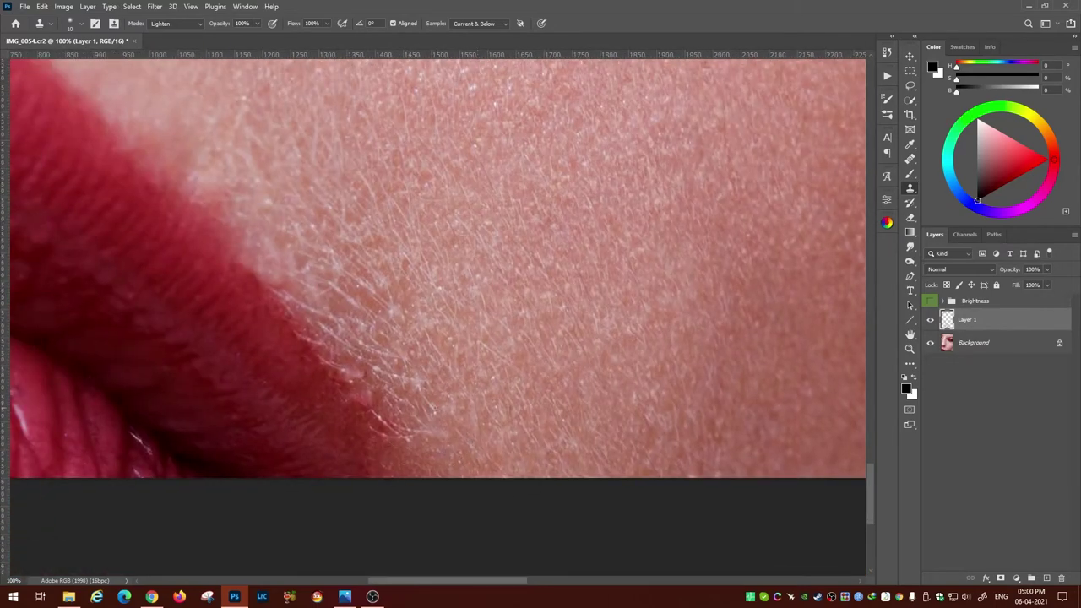
drag(384, 436, 261, 295)
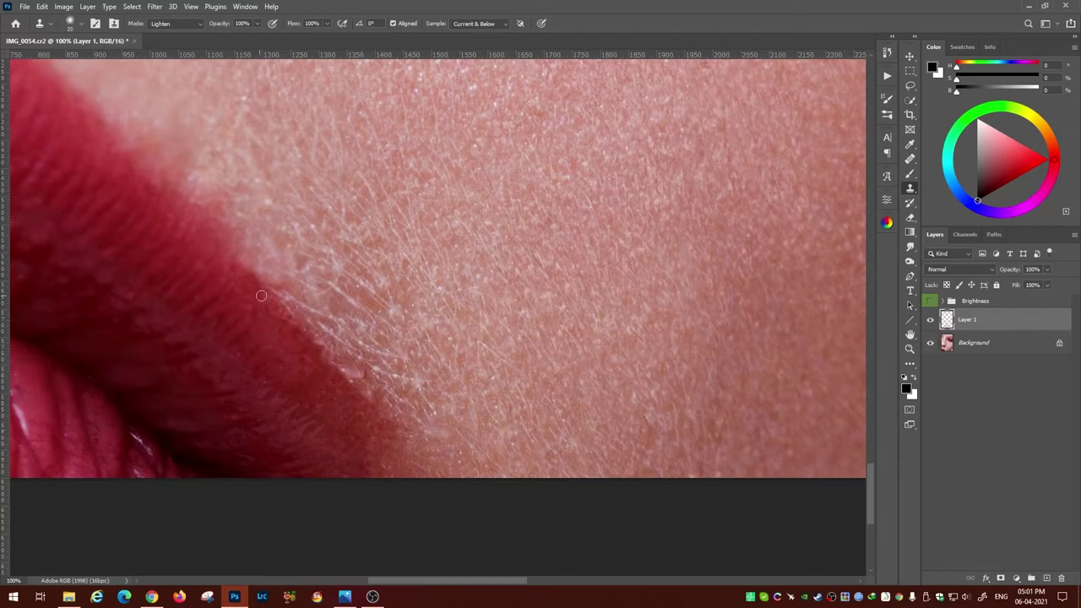
scroll(228, 280, up, 5)
scroll(228, 279, left, 4)
- Continue cloning further along the lip edge to even out stray light spots
drag(326, 370, 533, 411)
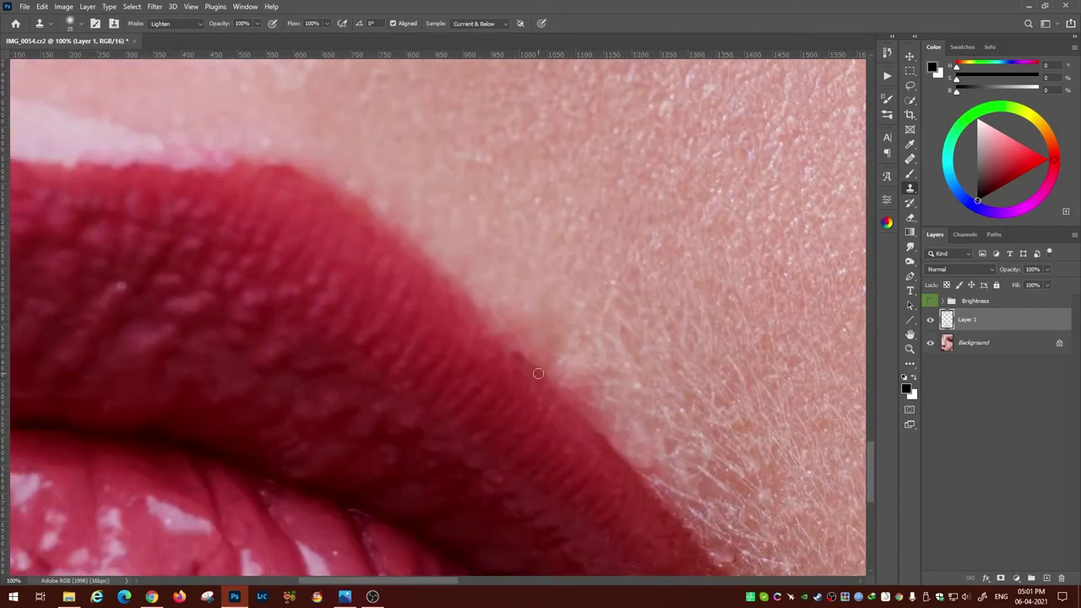
scroll(532, 410, down, 3)
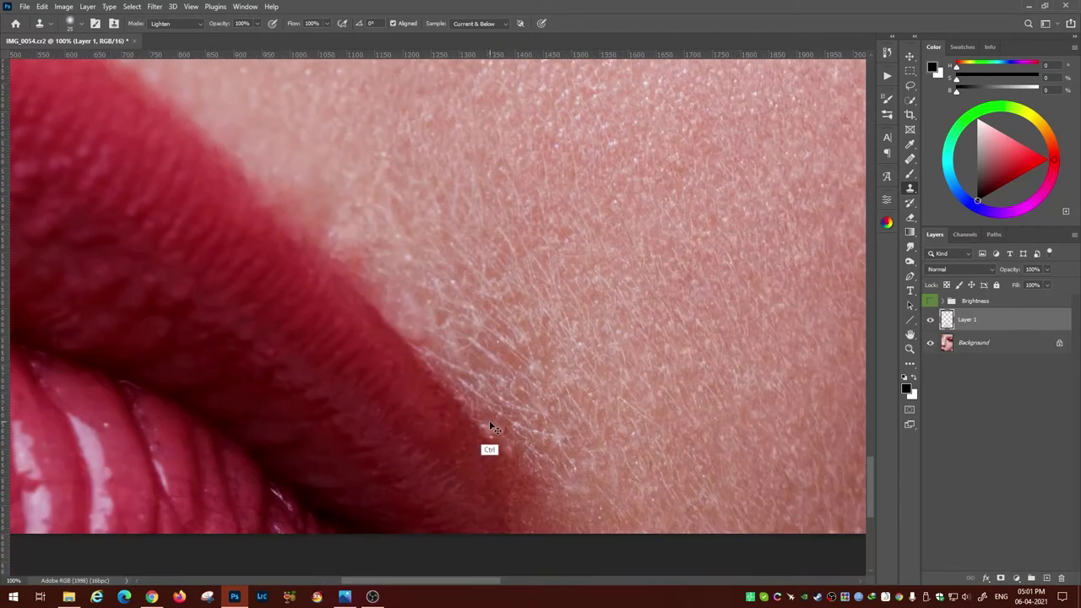
scroll(399, 308, right, 3)
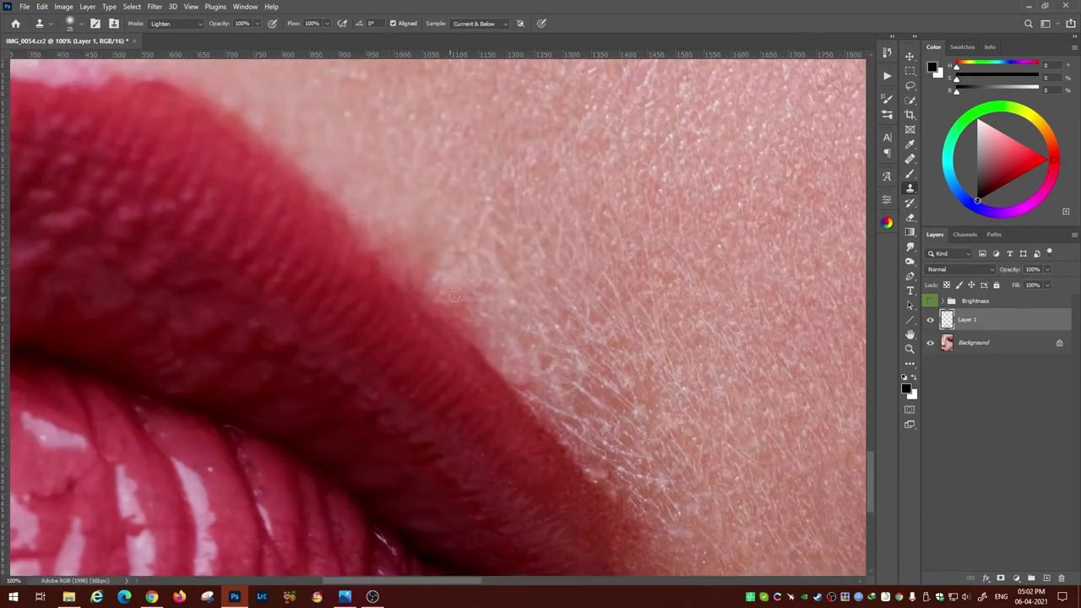
scroll(455, 297, up, 1)
scroll(453, 319, right, 4)
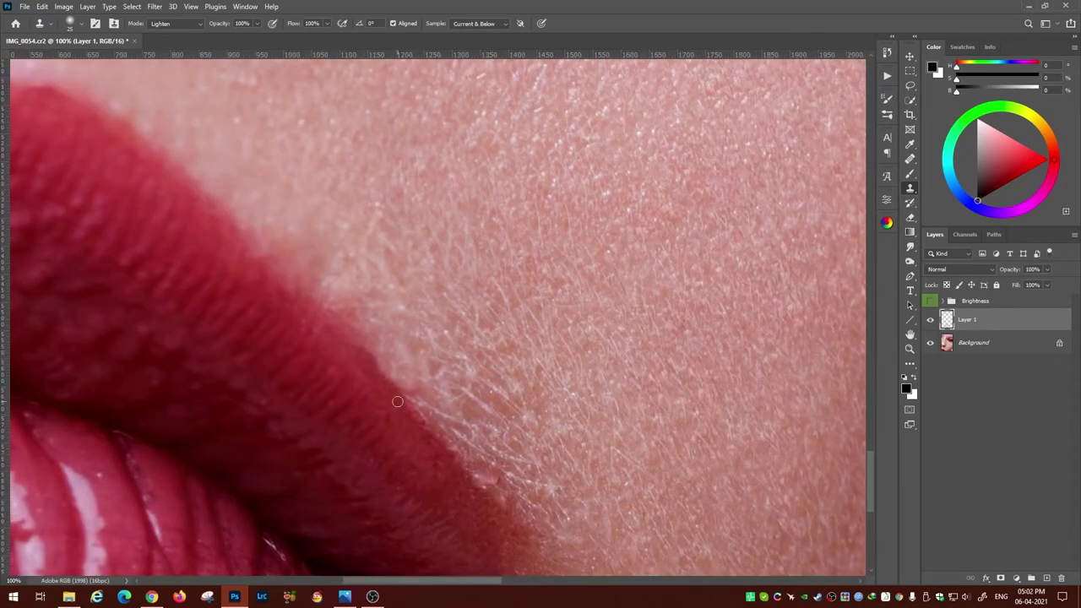
scroll(371, 376, down, 2)
scroll(346, 354, left, 2)
scroll(338, 314, down, 1)
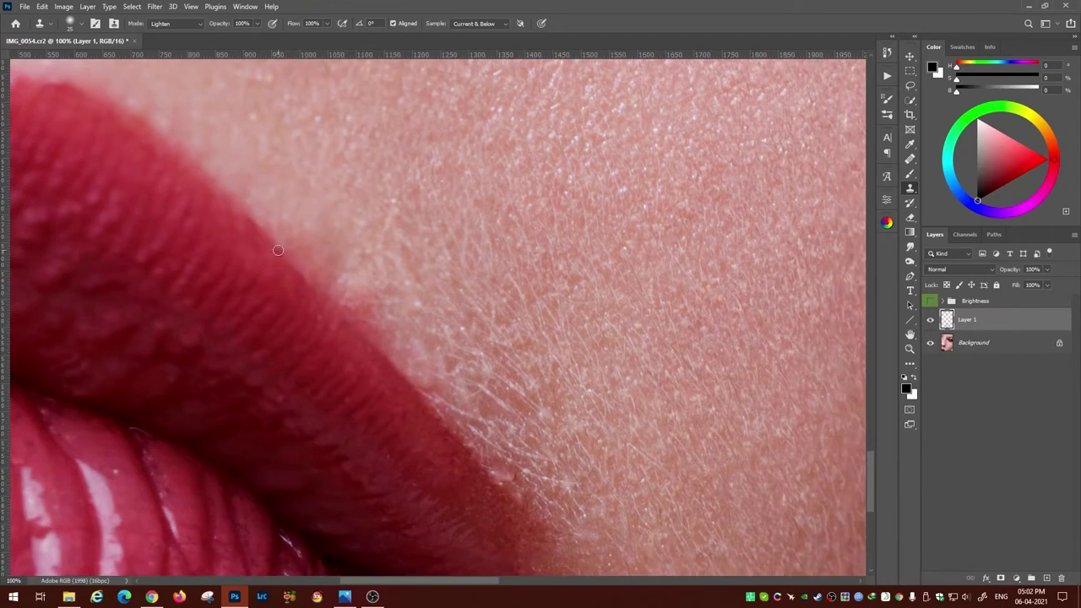
scroll(338, 253, right, 1)
scroll(321, 287, up, 4)
scroll(304, 304, left, 6)
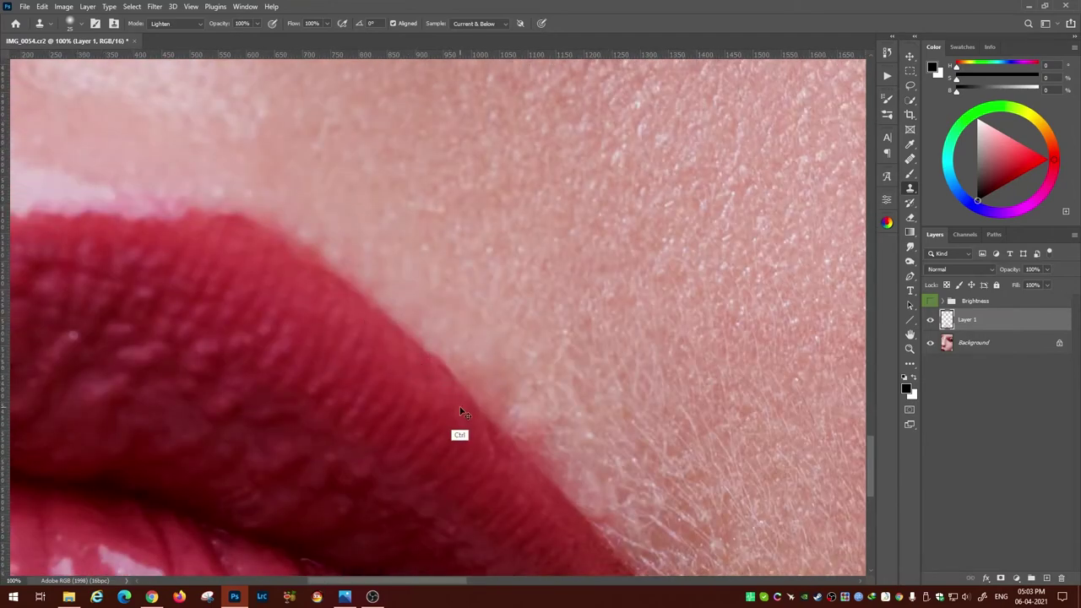
scroll(362, 296, up, 1)
scroll(362, 297, left, 1)
scroll(362, 321, left, 2)
scroll(259, 276, left, 1)
scroll(396, 357, down, 3)
scroll(396, 357, right, 2)
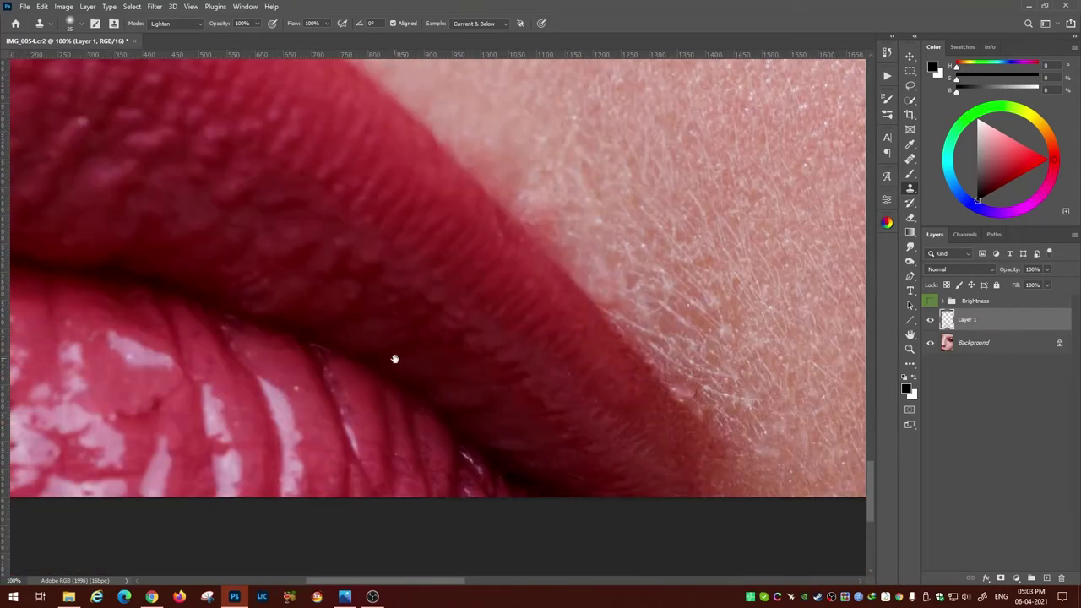
scroll(437, 391, right, 2)
scroll(487, 372, right, 2)
scroll(487, 372, up, 1)
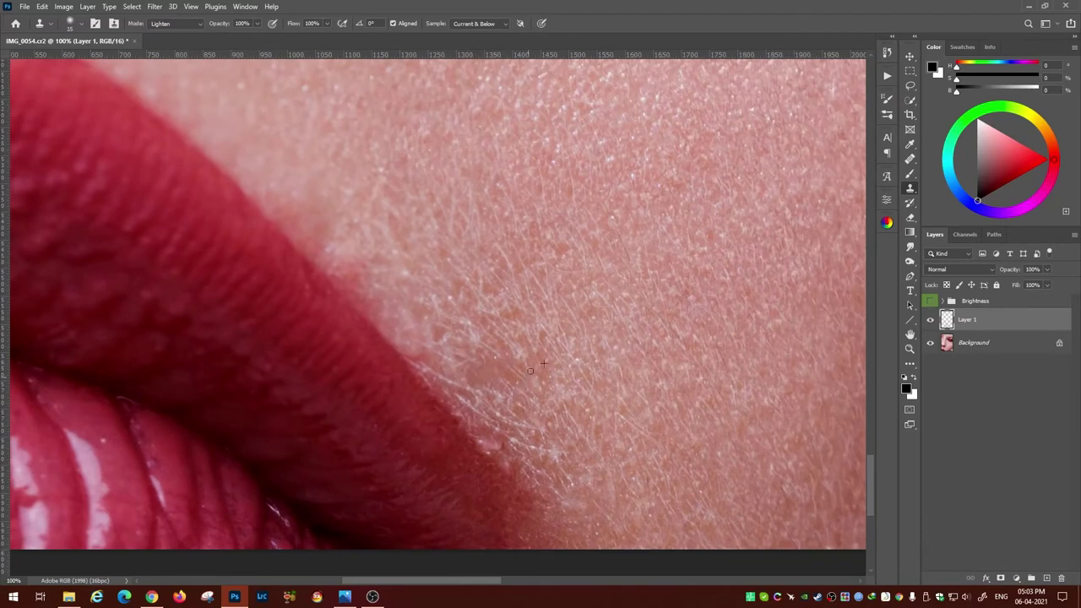
scroll(507, 401, down, 1)
scroll(506, 401, right, 1)
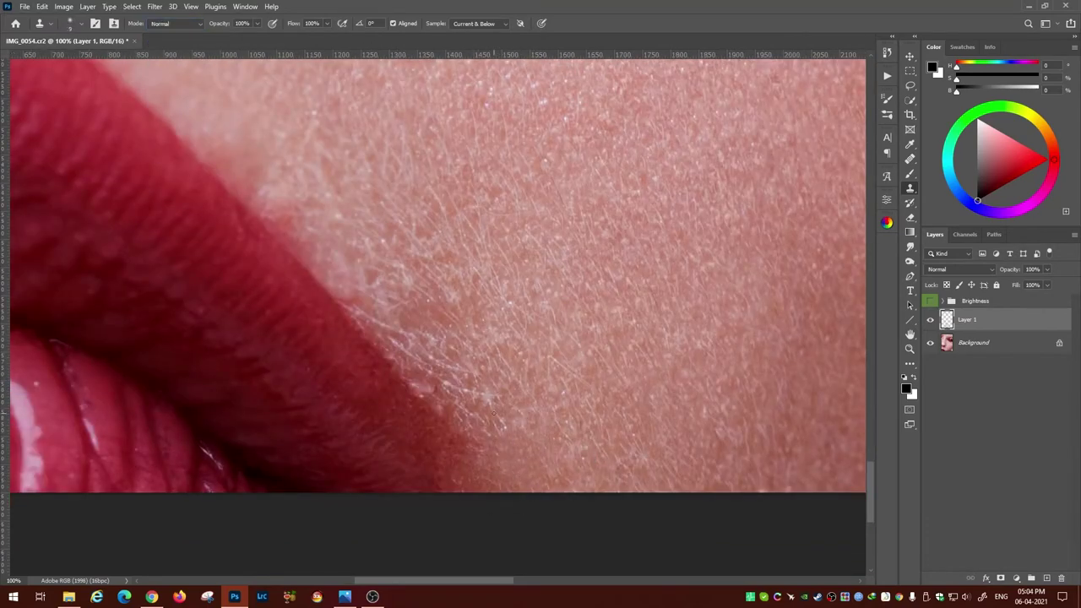
- Switch the Clone Stamp to Lighten mode and keep cloning along successive stretches of the lip edge
click(178, 22)
click(177, 116)
scroll(408, 379, up, 1)
scroll(408, 379, right, 1)
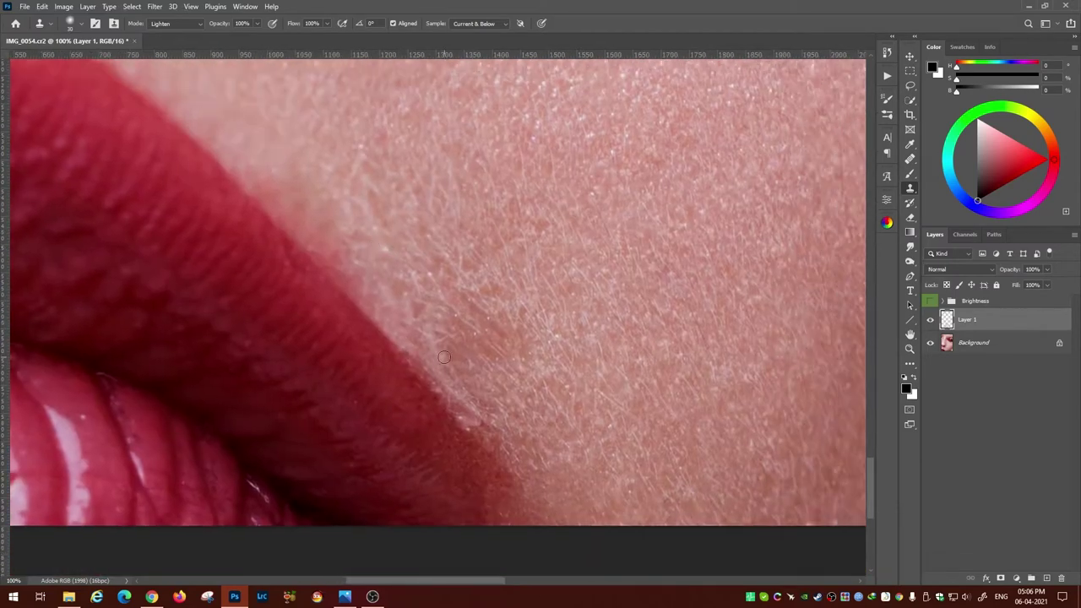
drag(444, 356, 406, 331)
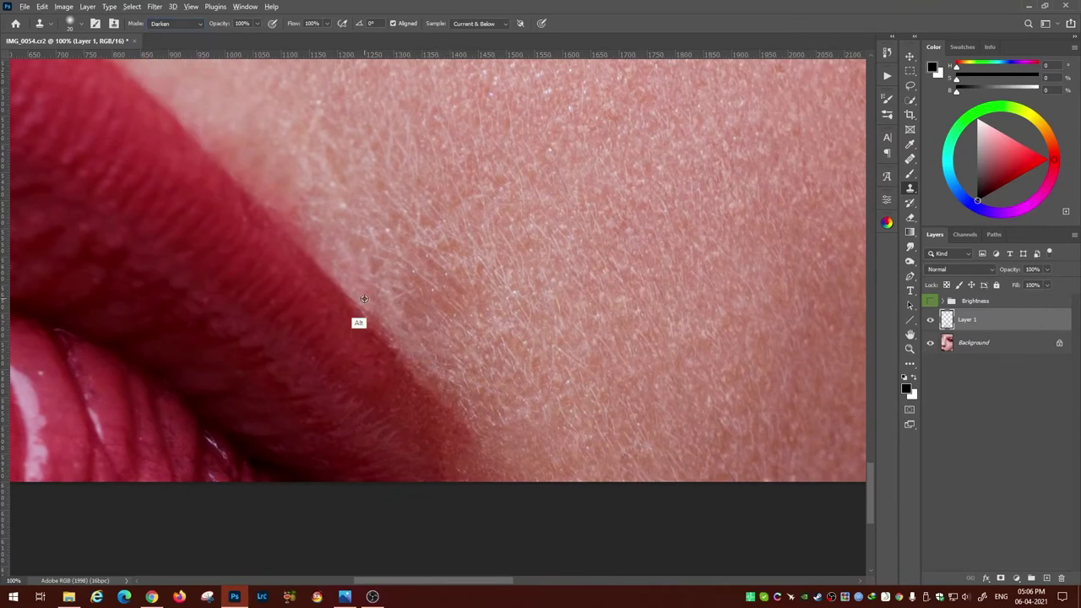
click(177, 22)
click(173, 114)
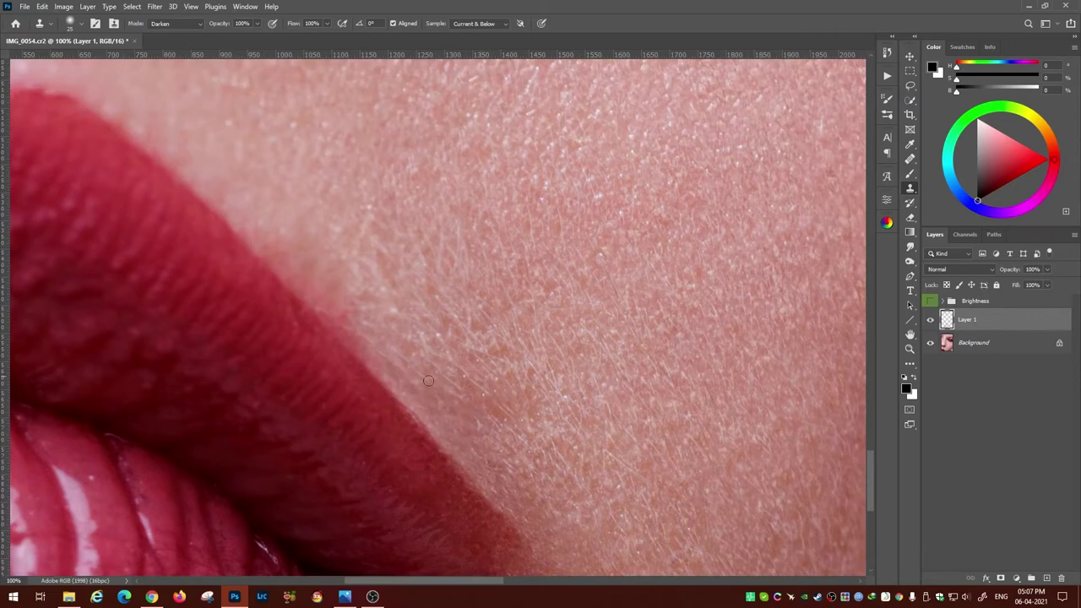
mouse_move(422, 371)
mouse_down()
mouse_move(509, 407)
mouse_move(413, 345)
mouse_up()
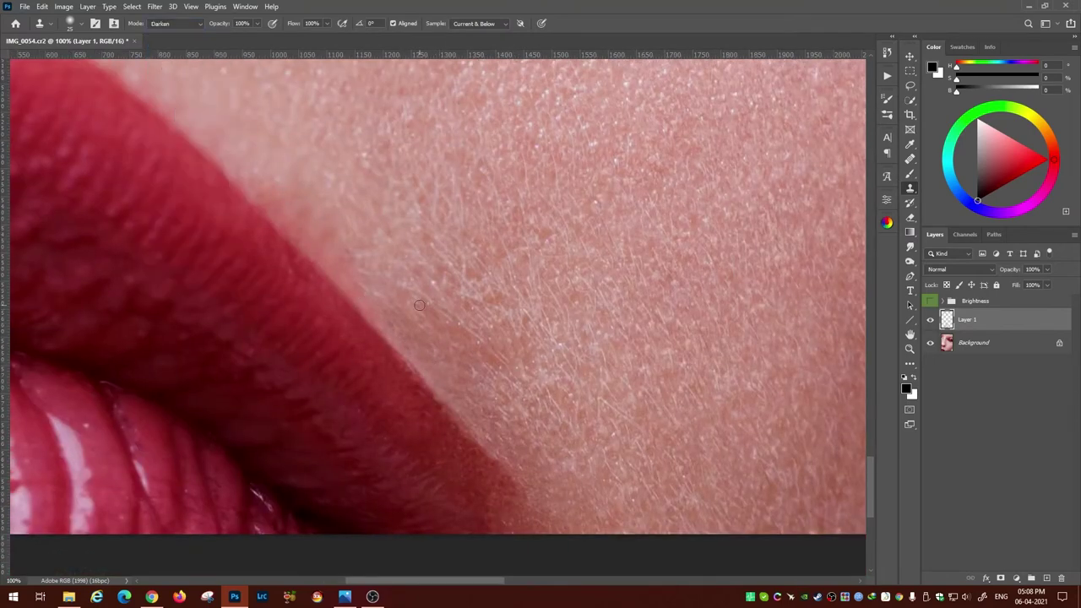
key(ctrl+0)
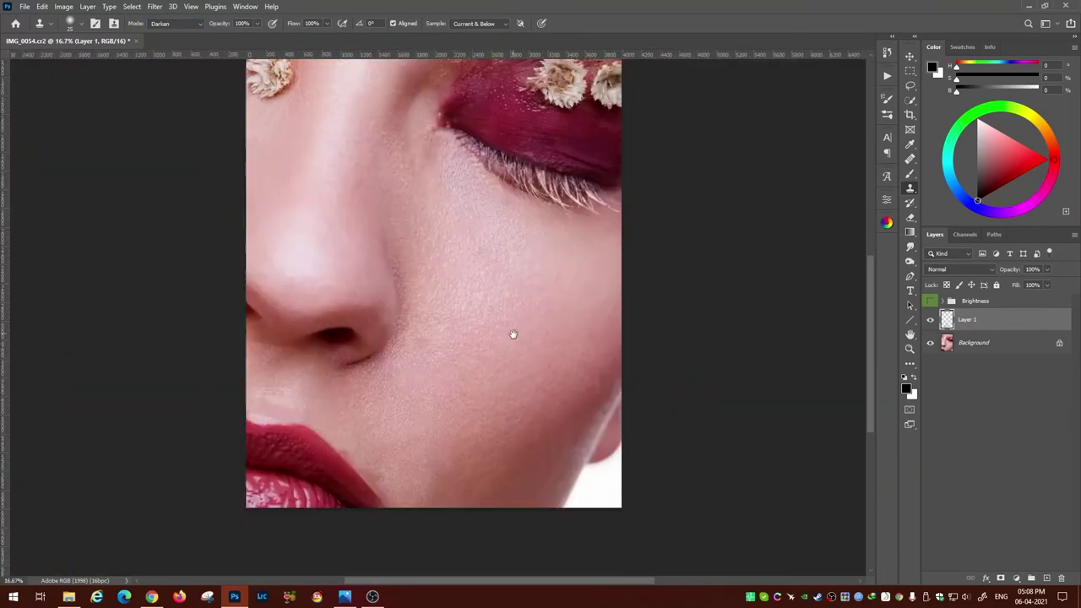
key(ctrl+plus)
key(ctrl+plus)
key(e)
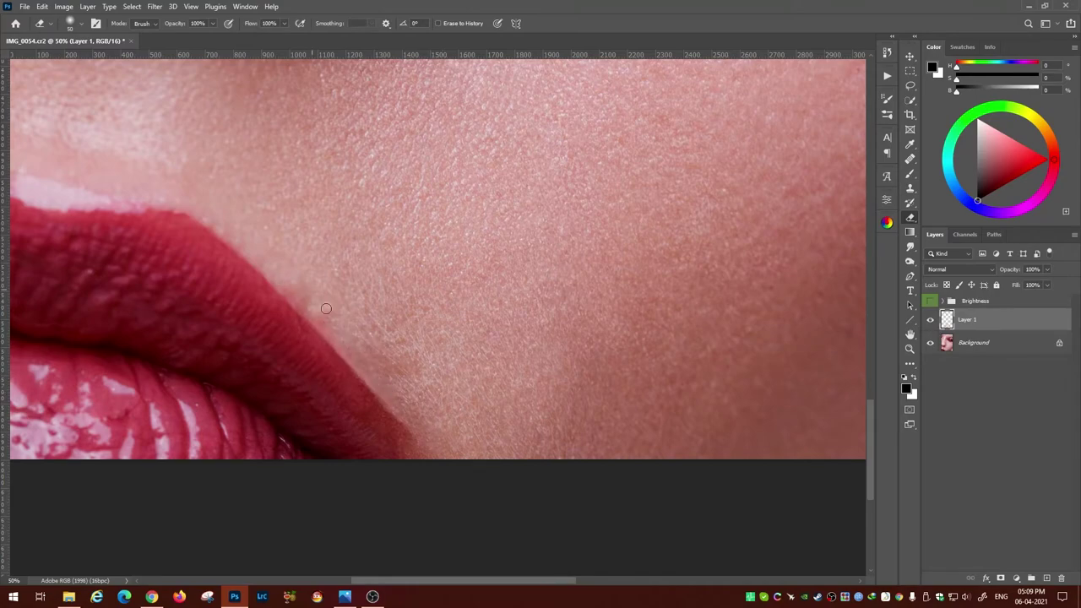
key(ctrl+plus)
key(ctrl+plus)
click(929, 320)
key(ctrl+minus)
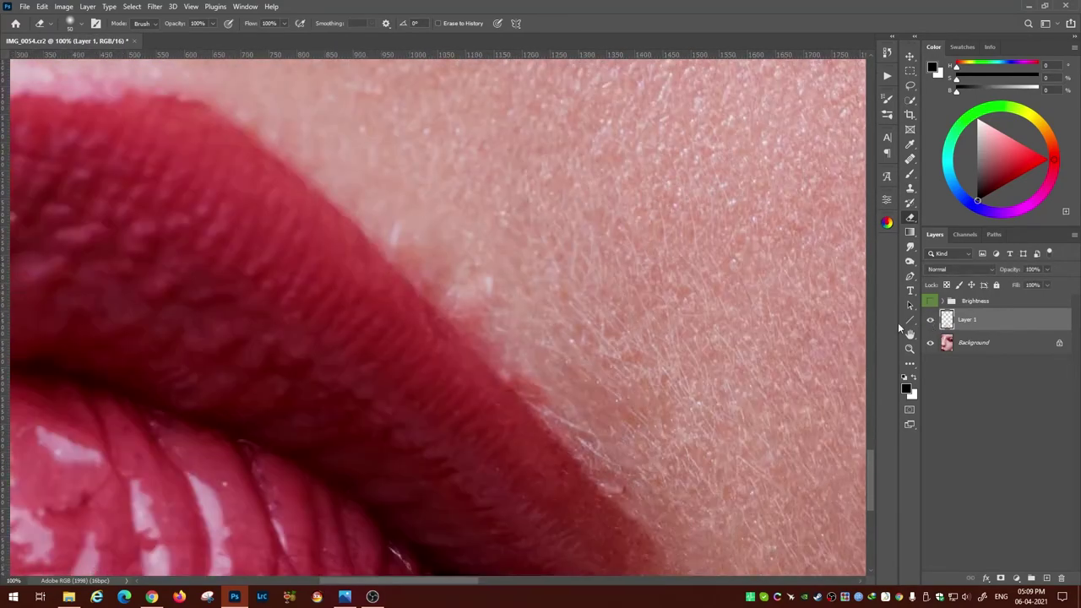
key(ctrl+0)
key(ctrl+plus)
key(ctrl+plus)
key(ctrl+plus)
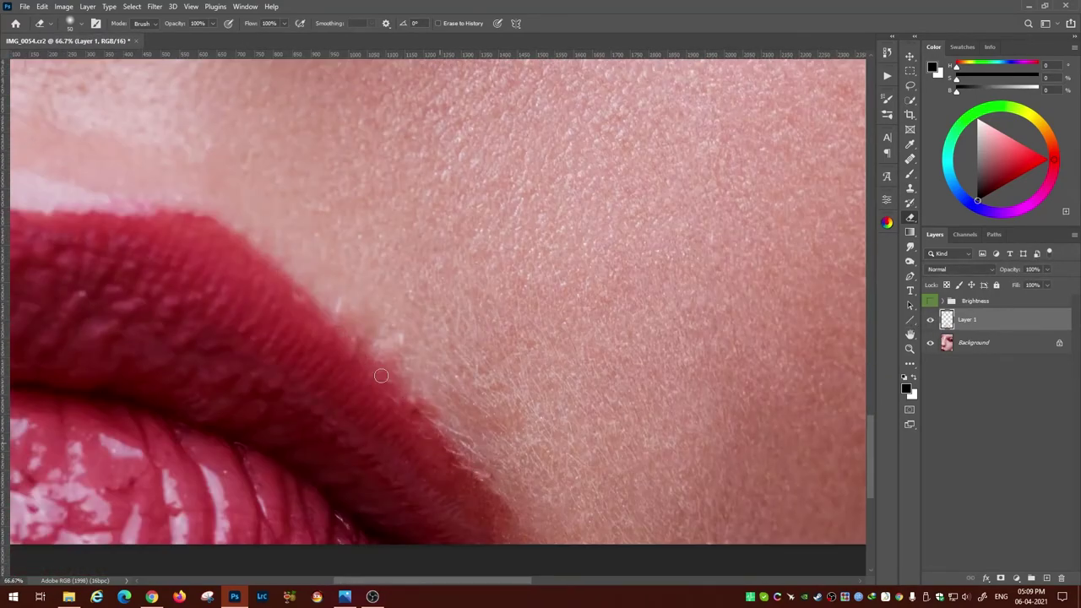
scroll(252, 297, up, 1)
scroll(546, 451, down, 1)
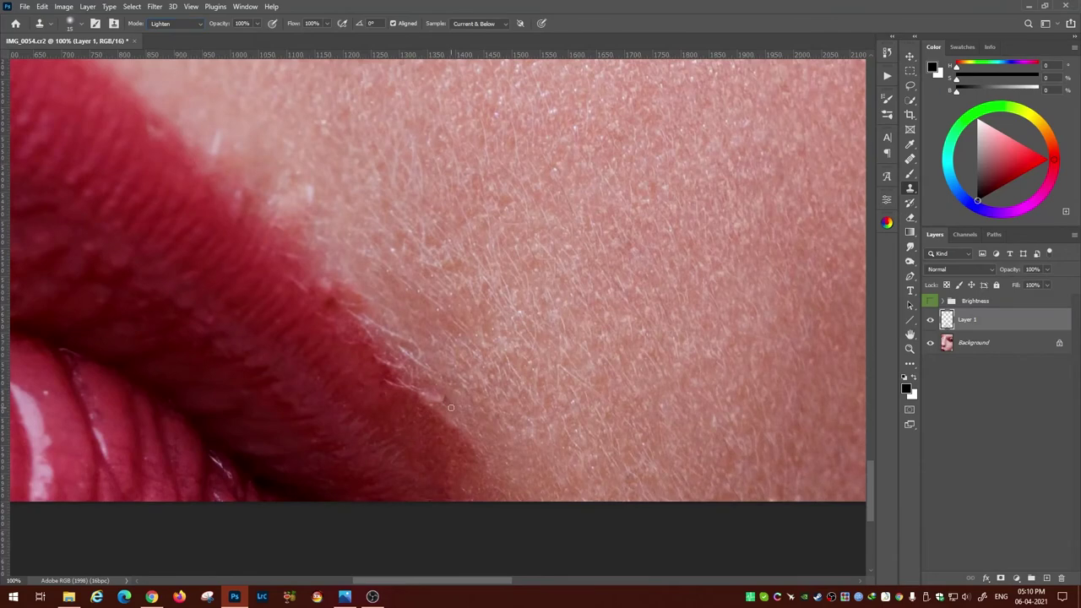
- Check the clone brush size and pan to the upper-lip edge
scroll(446, 393, left, 2)
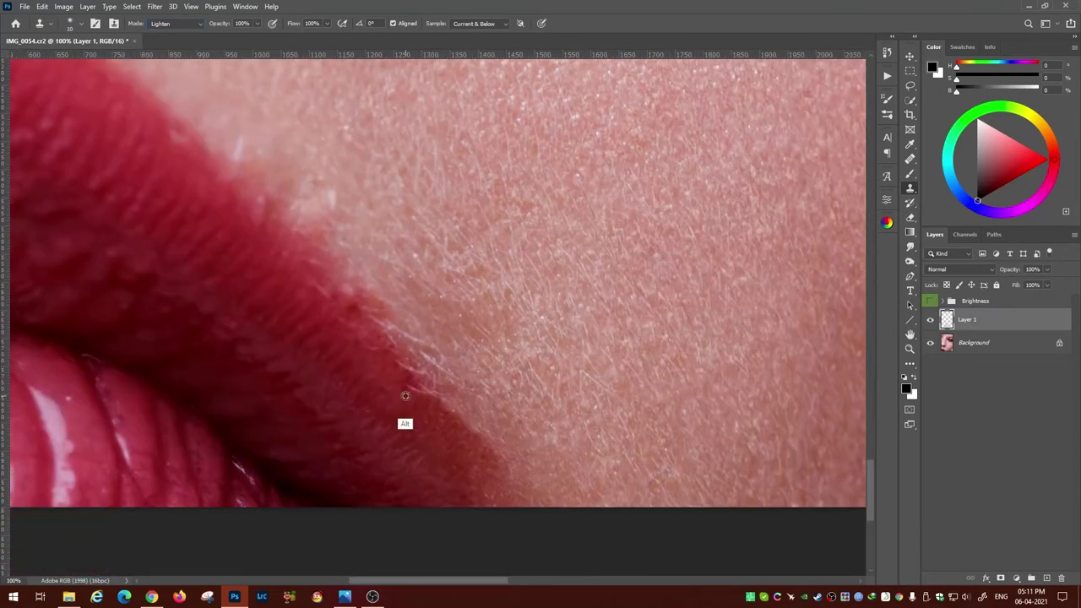
scroll(441, 412, up, 1)
right_click(397, 365)
key(Escape)
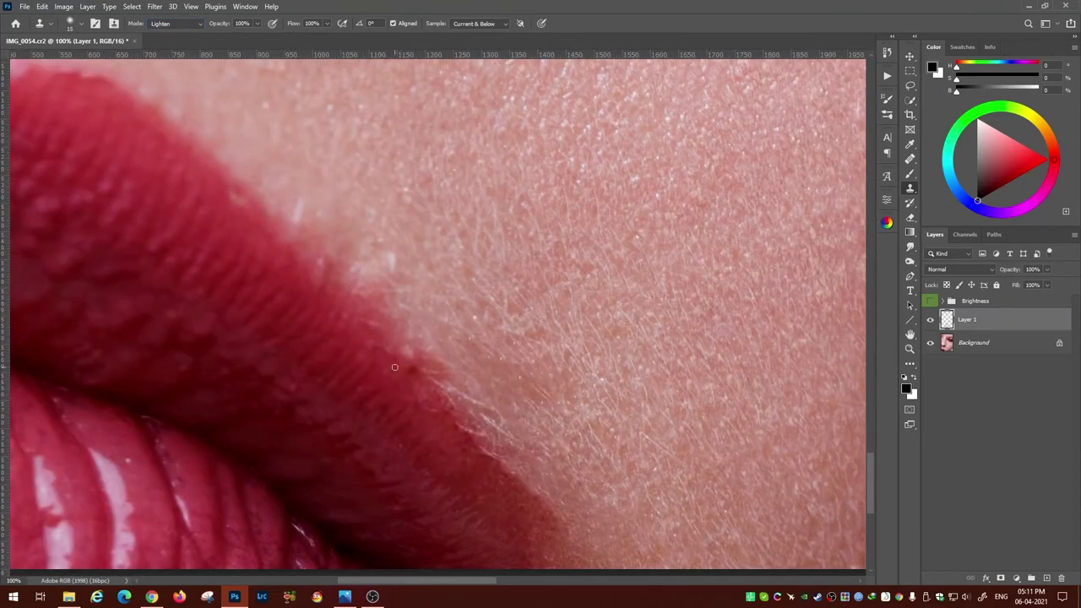
scroll(379, 364, up, 2)
scroll(379, 363, left, 2)
scroll(373, 311, down, 1)
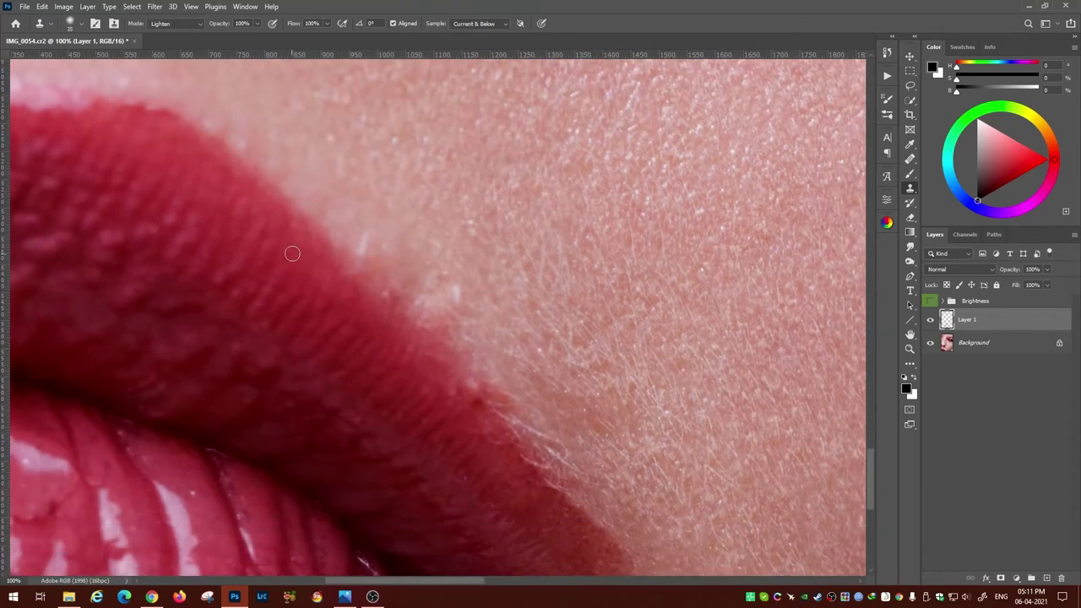
scroll(397, 363, down, 1)
scroll(405, 380, right, 1)
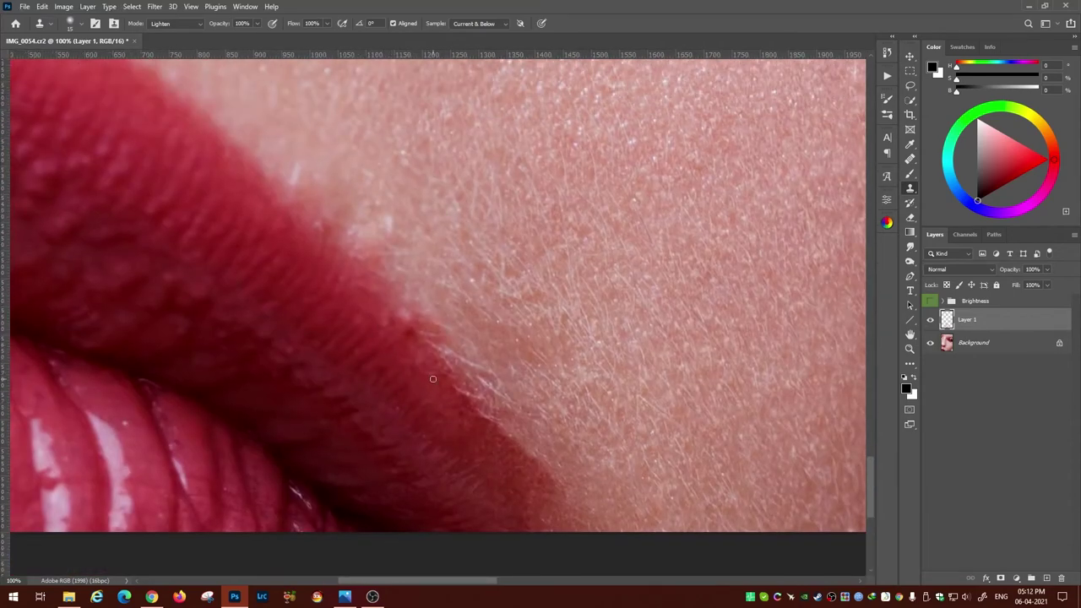
scroll(460, 399, down, 1)
scroll(460, 399, right, 1)
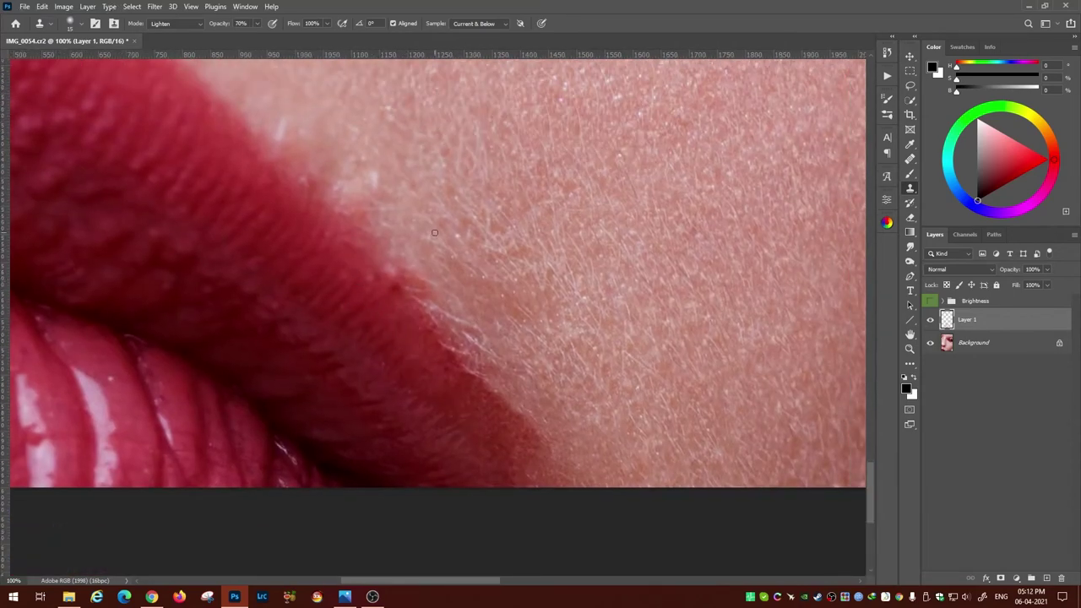
- Set the Clone Stamp to Darken mode, resample skin, and clone along the lip edge
key(shift+minus)
key(shift+minus)
key(shift+minus)
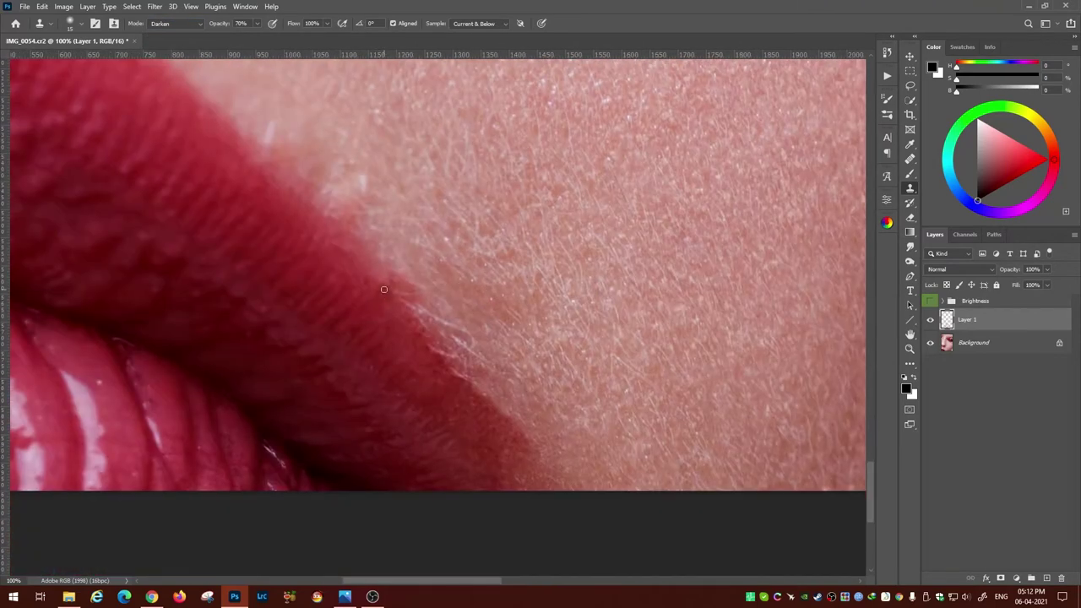
key(alt)
scroll(385, 277, up, 2)
scroll(385, 277, left, 1)
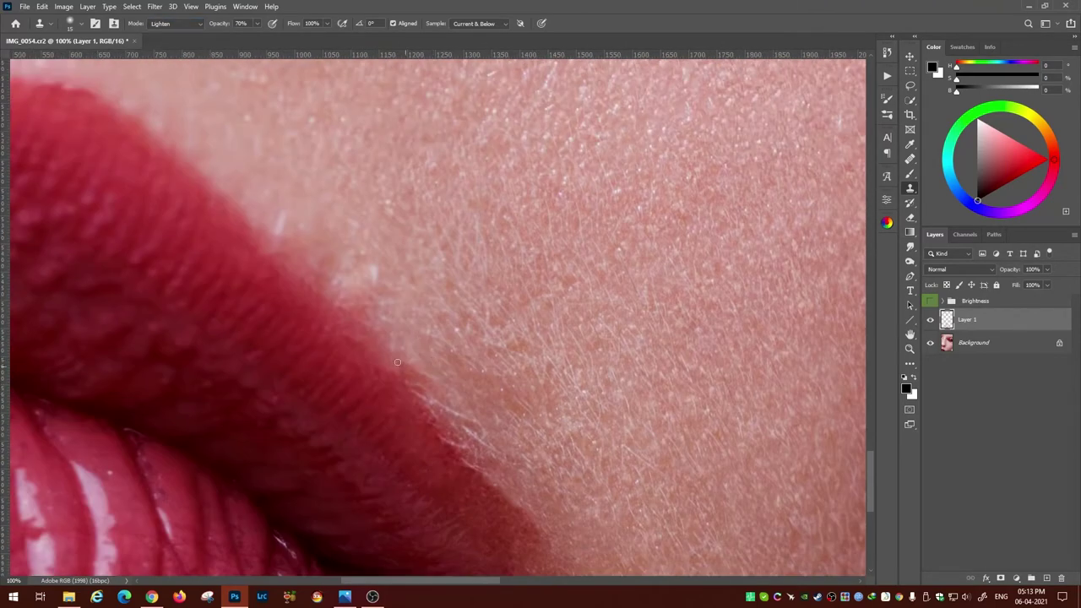
scroll(417, 367, down, 1)
scroll(425, 326, right, 1)
scroll(435, 367, down, 1)
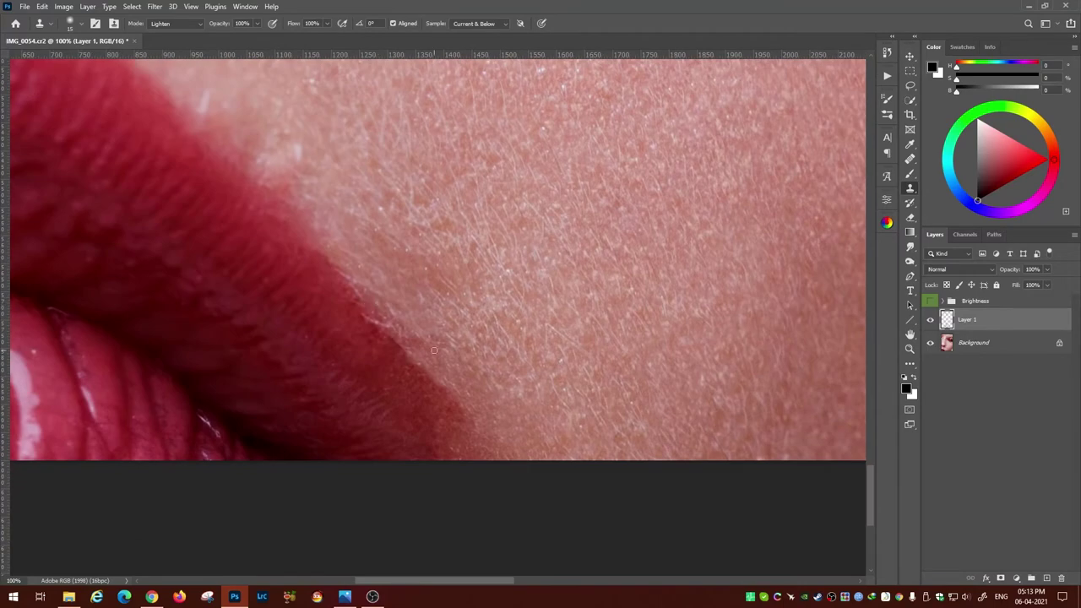
scroll(374, 333, up, 1)
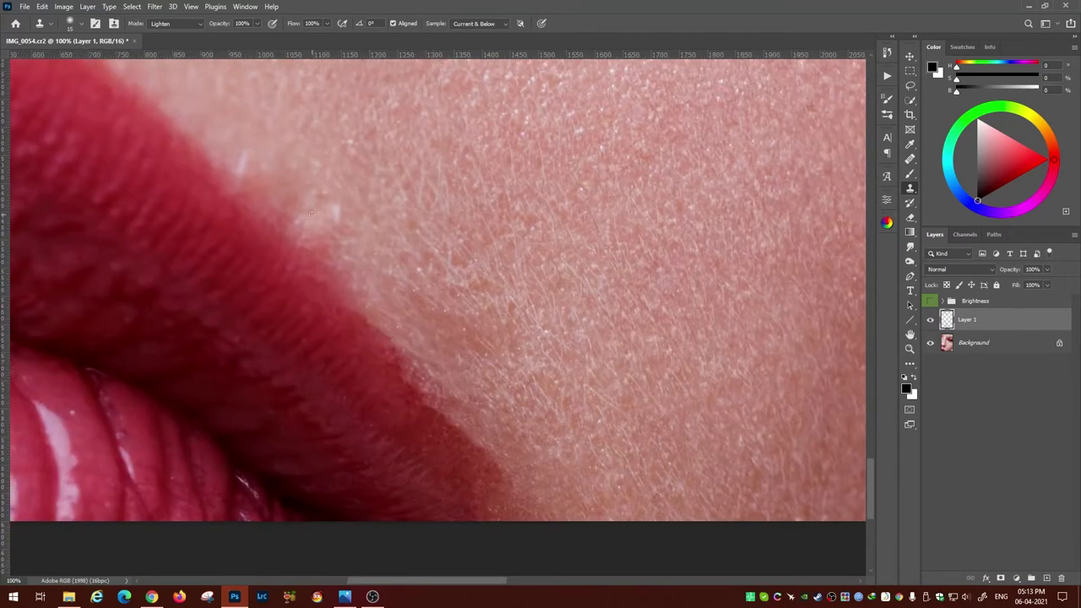
click(173, 23)
click(169, 68)
scroll(450, 447, down, 1)
scroll(450, 448, right, 1)
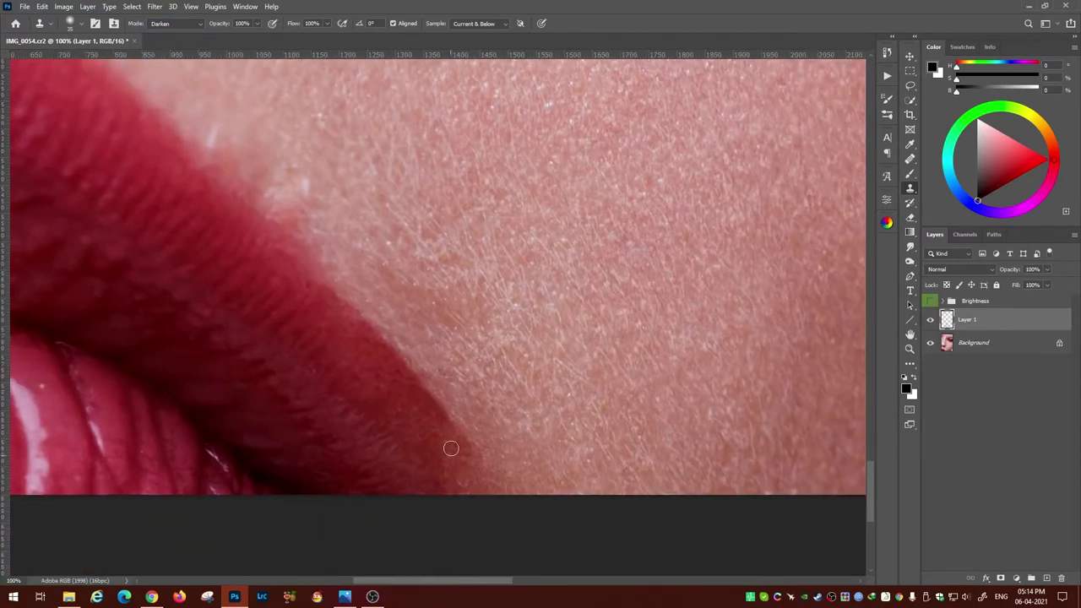
key(ctrl+minus)
key(ctrl+minus)
key(ctrl+minus)
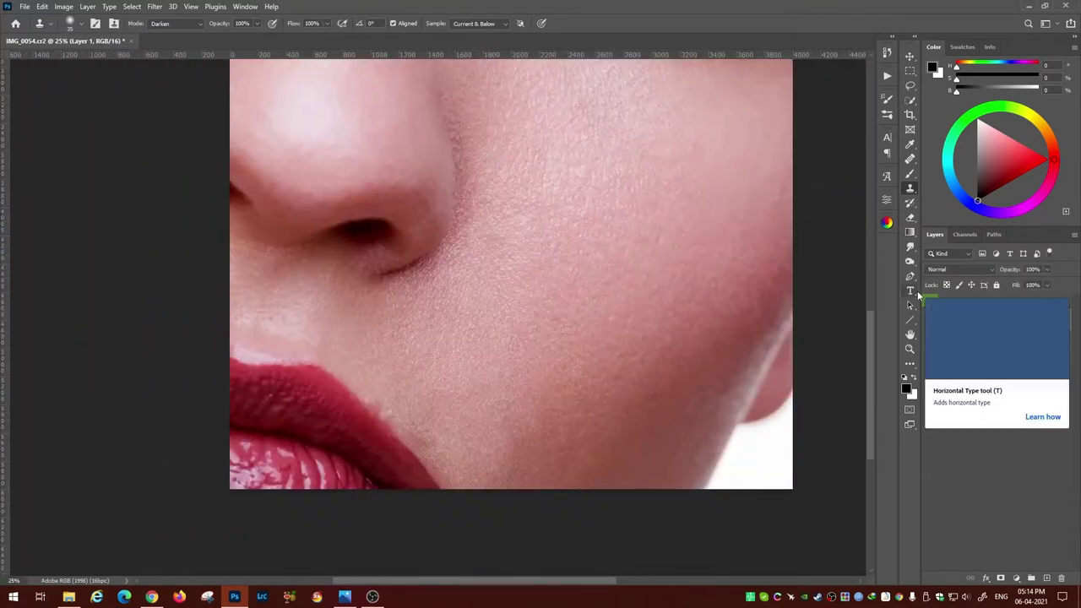
- Pan to the upper lip and set the clone opacity to 50%
scroll(338, 448, up, 3)
scroll(321, 396, up, 1)
scroll(321, 397, left, 1)
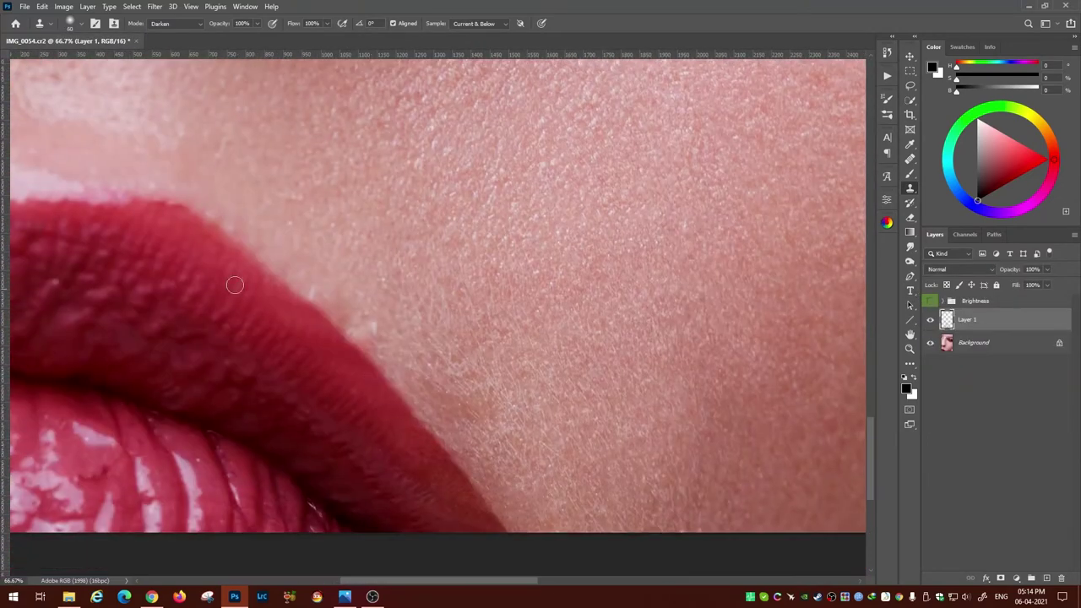
scroll(359, 432, up, 1)
scroll(358, 432, left, 1)
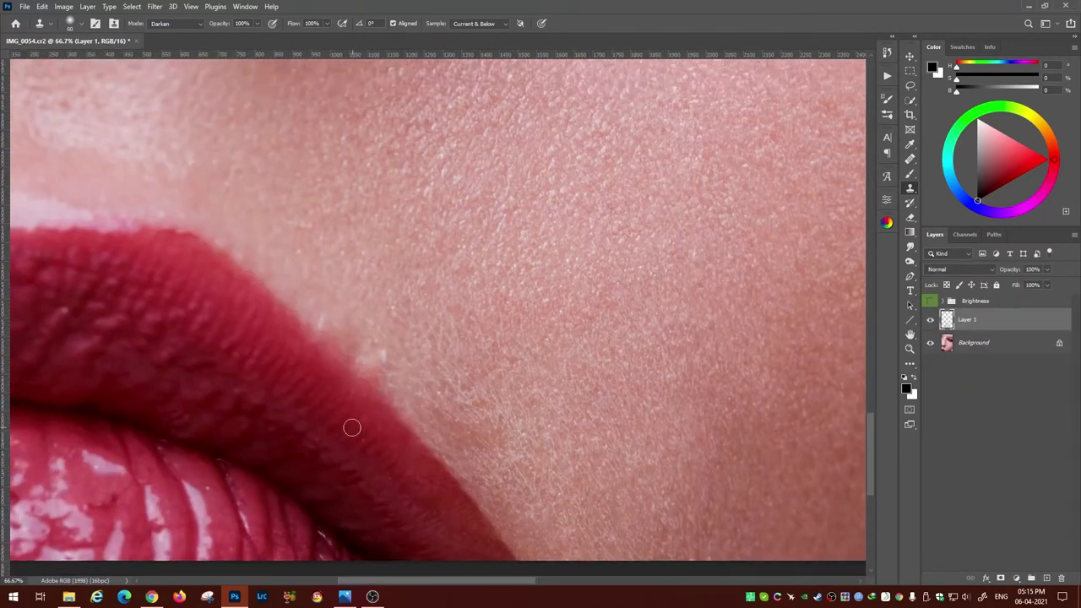
key(5)
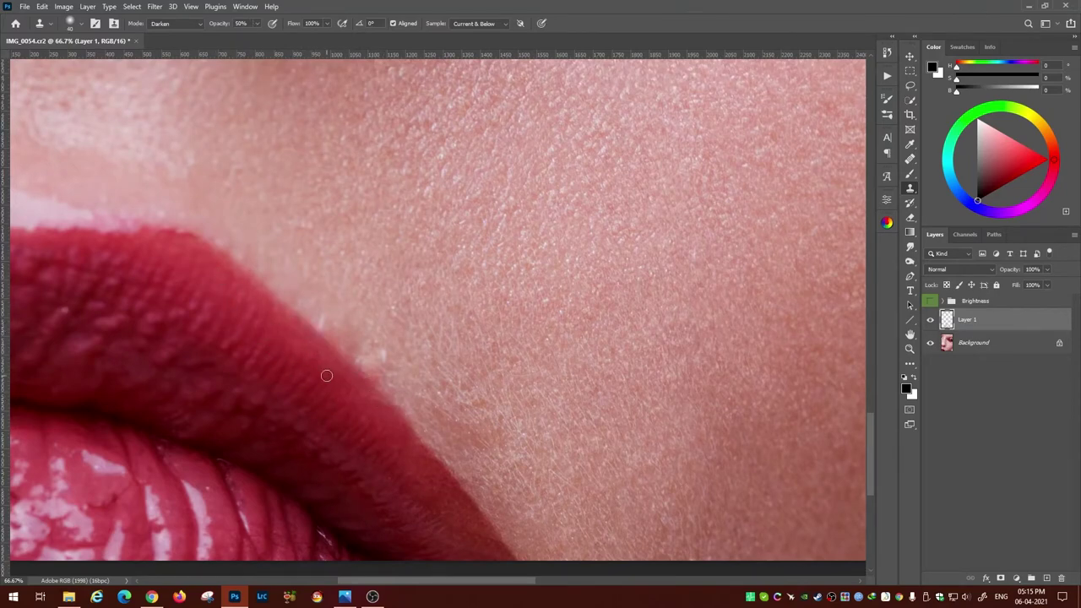
- Clone in Darken at 50% along the upper-lip edge to tone down bright skin
scroll(302, 327, up, 2)
scroll(506, 290, down, 3)
scroll(507, 290, left, 1)
scroll(490, 380, up, 3)
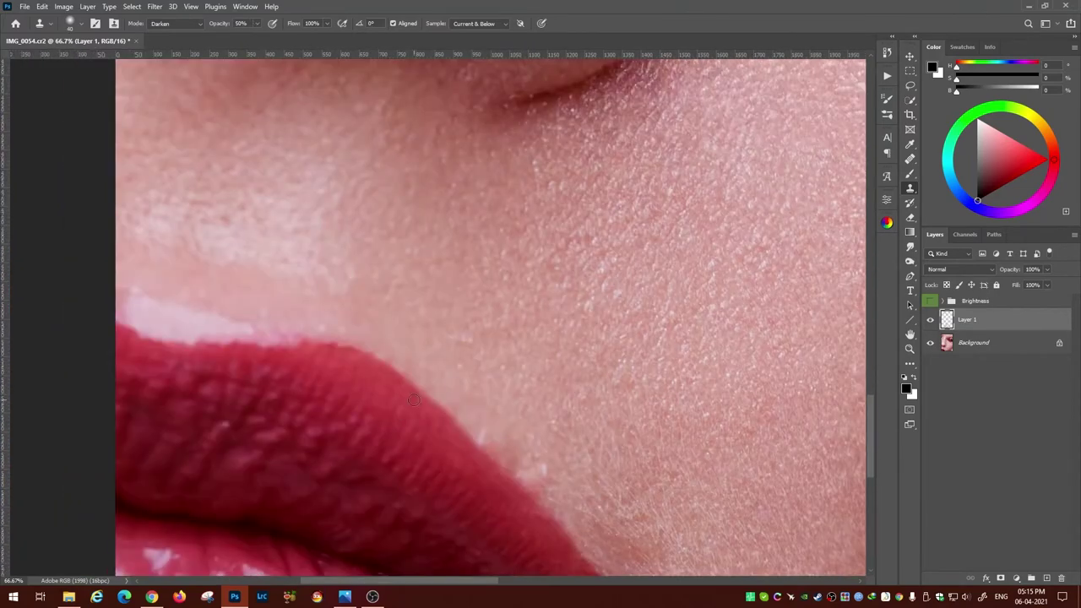
scroll(480, 437, down, 2)
scroll(480, 436, down, 2)
scroll(479, 436, right, 1)
scroll(362, 326, down, 1)
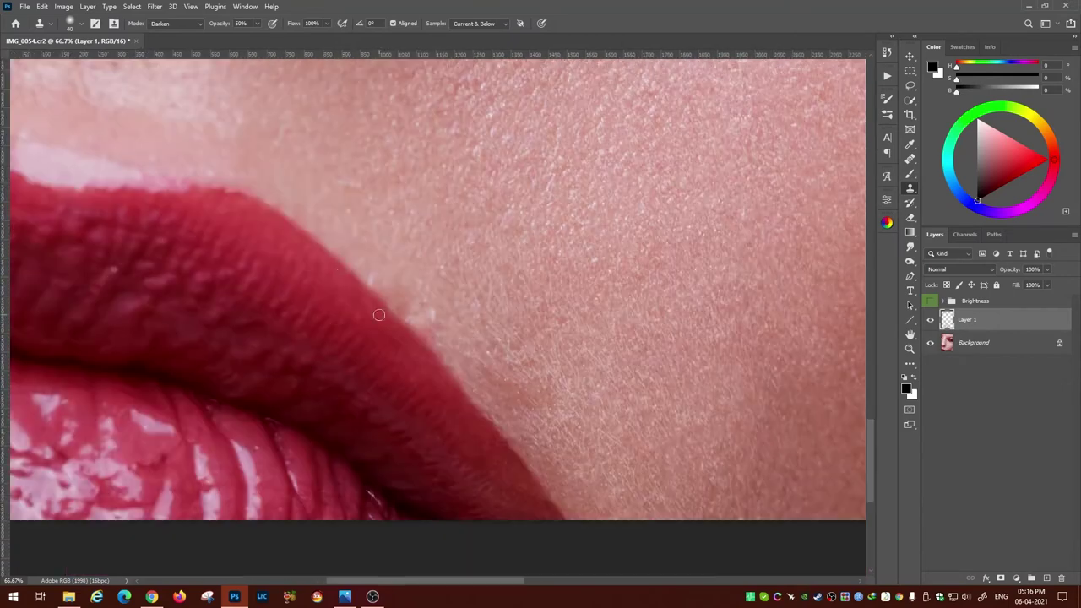
drag(313, 245, 384, 271)
- Briefly try the Eraser, then reselect the Clone Stamp near the lip edge
key(ctrl+minus)
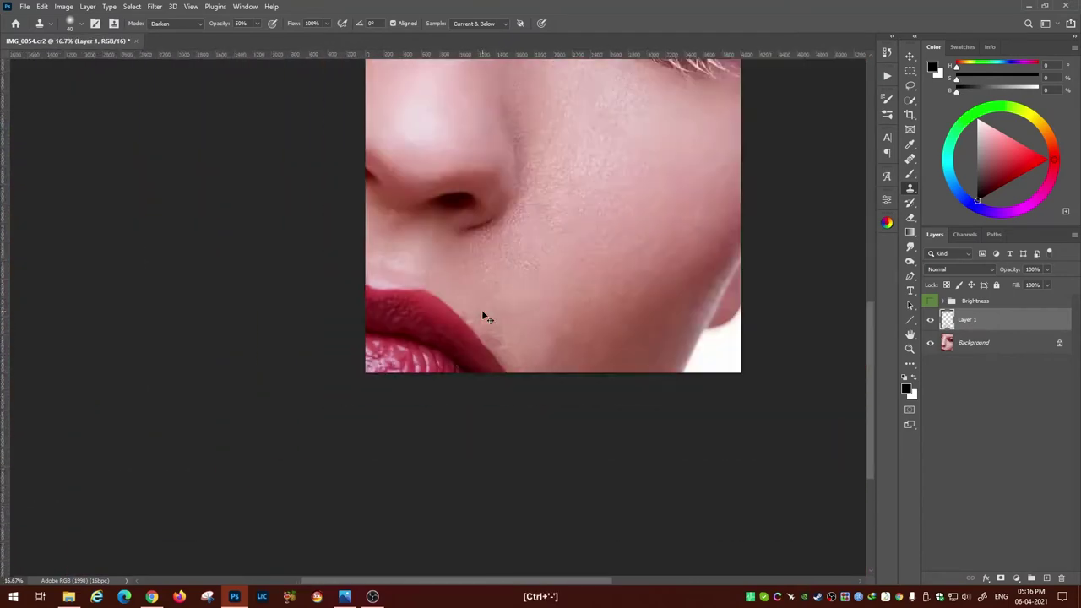
key(ctrl+plus)
key(ctrl+plus)
click(910, 218)
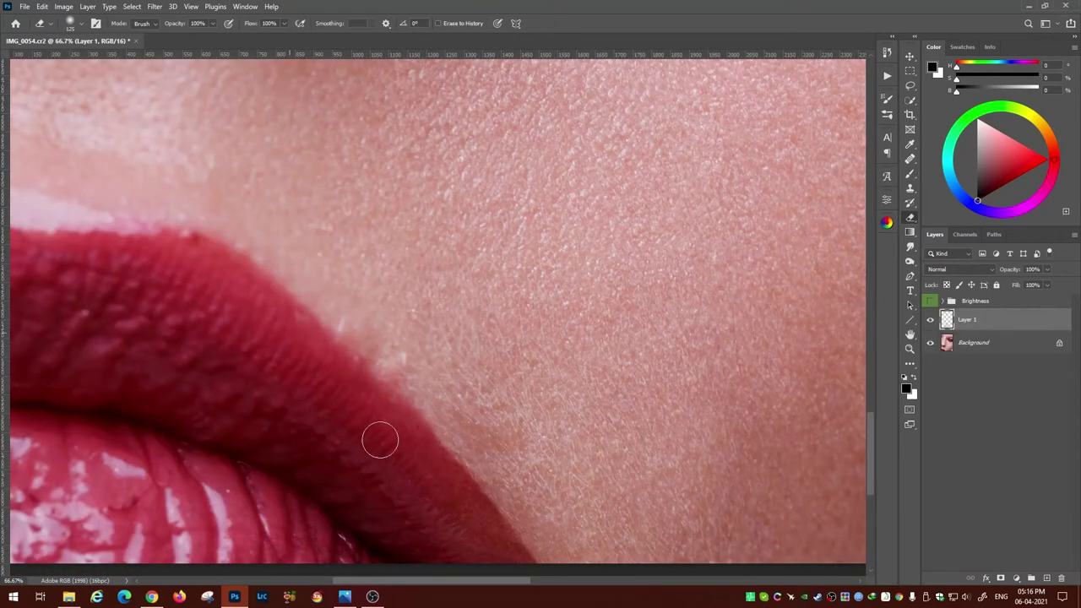
scroll(282, 379, left, 2)
click(910, 188)
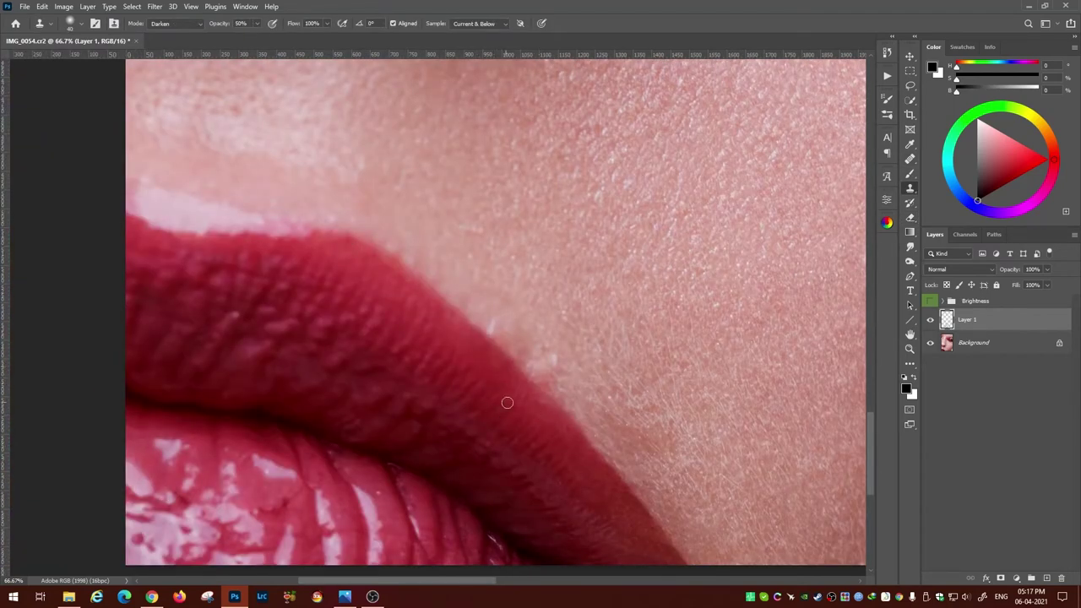
scroll(507, 397, up, 1)
scroll(507, 397, left, 3)
scroll(366, 318, left, 1)
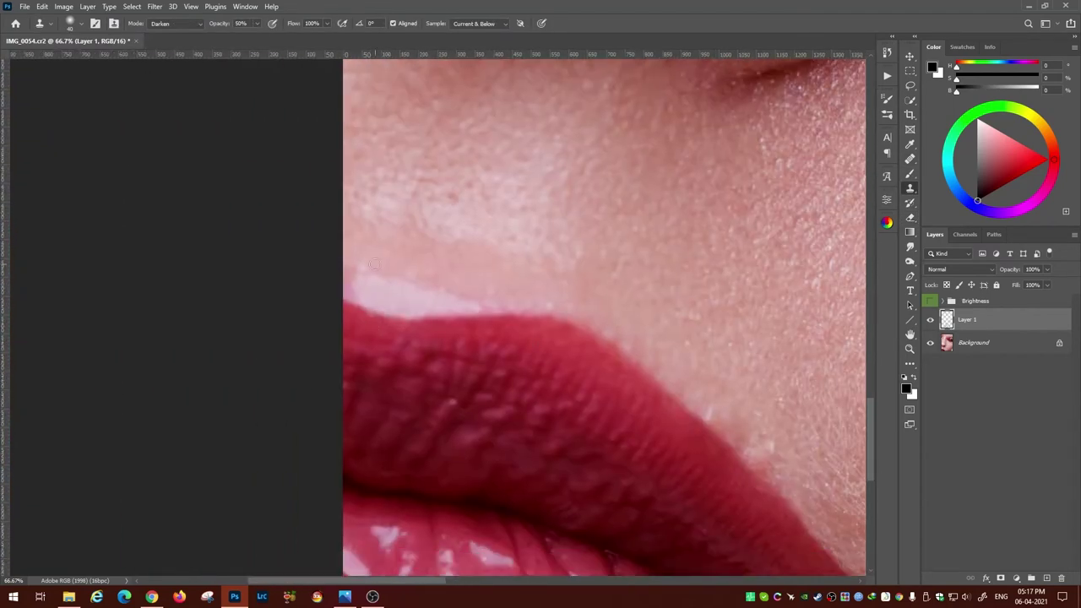
- Check the face zoomed out, then restore 100% clone opacity and zoom to 200%
key(ctrl+minus)
key(ctrl+minus)
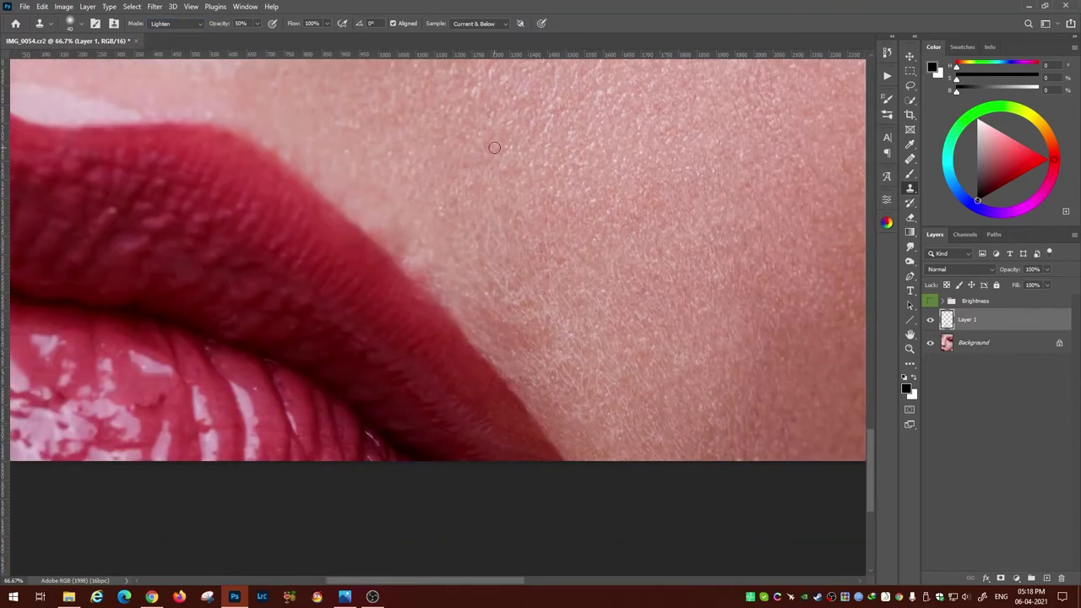
key(ctrl+minus)
key(ctrl+minus)
key(ctrl+plus)
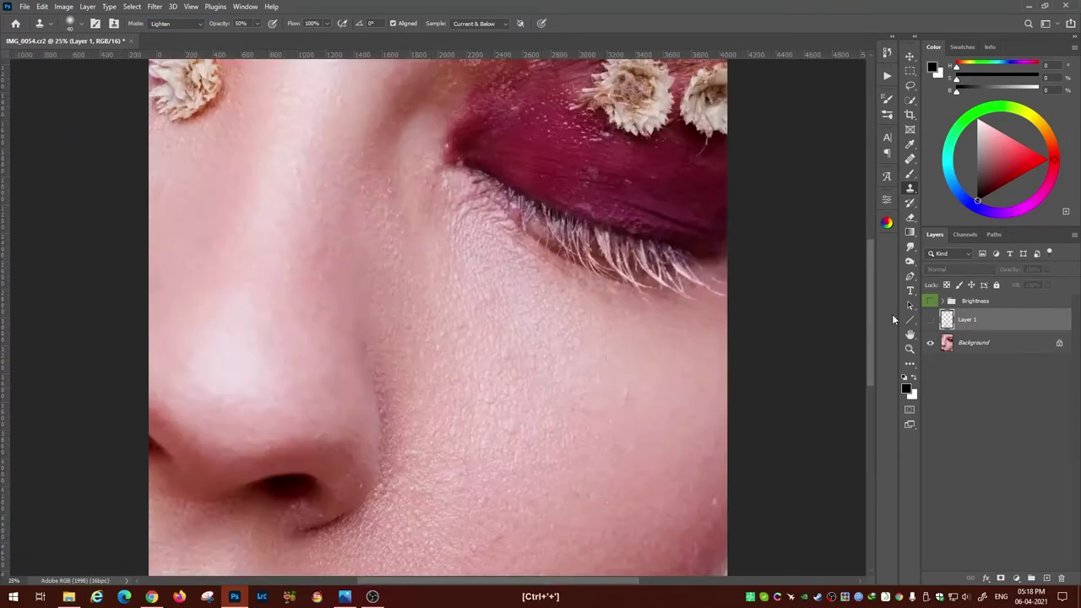
key(ctrl+plus)
key(ctrl+plus)
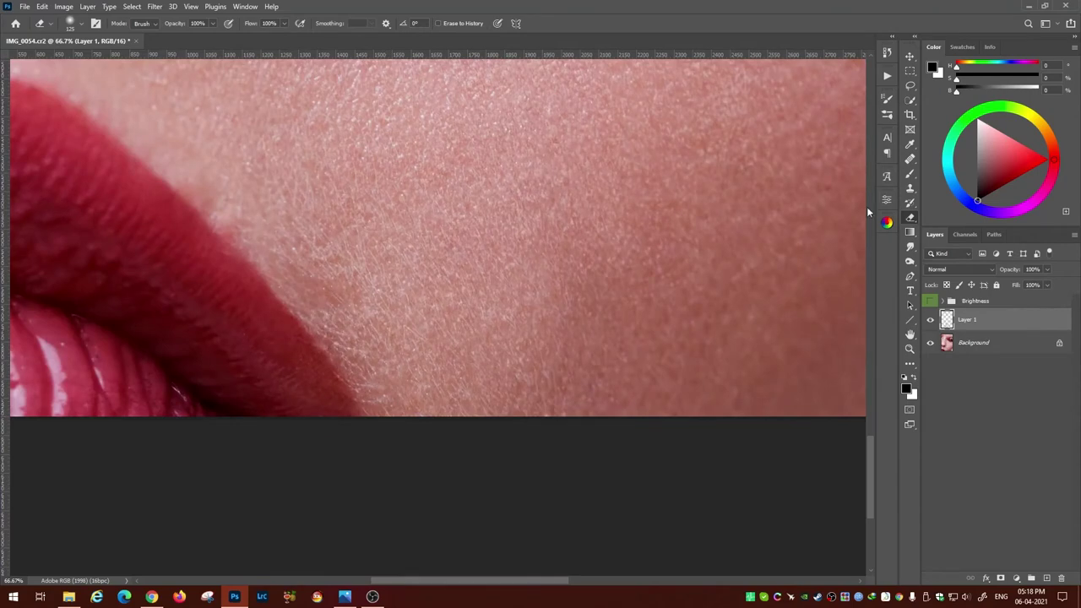
key(ctrl+plus)
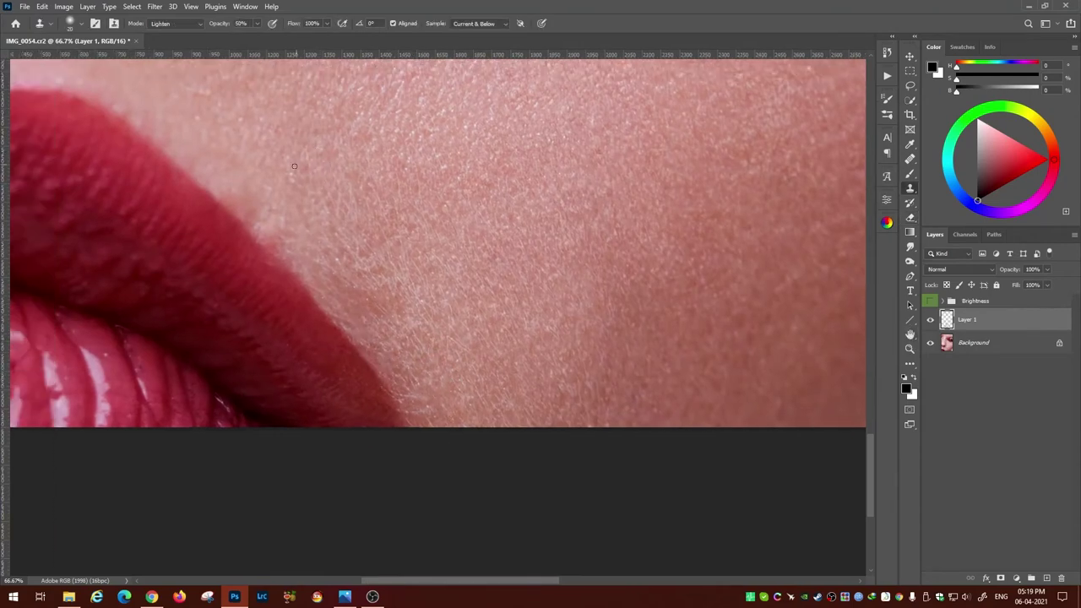
click(175, 23)
key(Escape)
key(0)
key(ctrl+plus)
key(ctrl+plus)
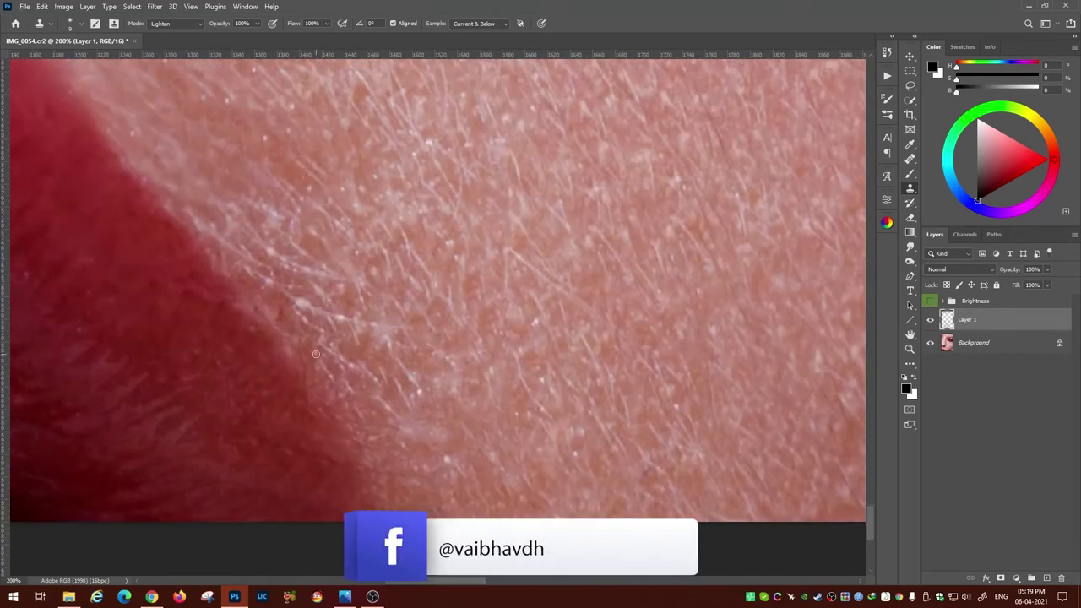
- Clone more lip-edge skin in Darken mode, then fit the whole image on screen
drag(316, 355, 456, 466)
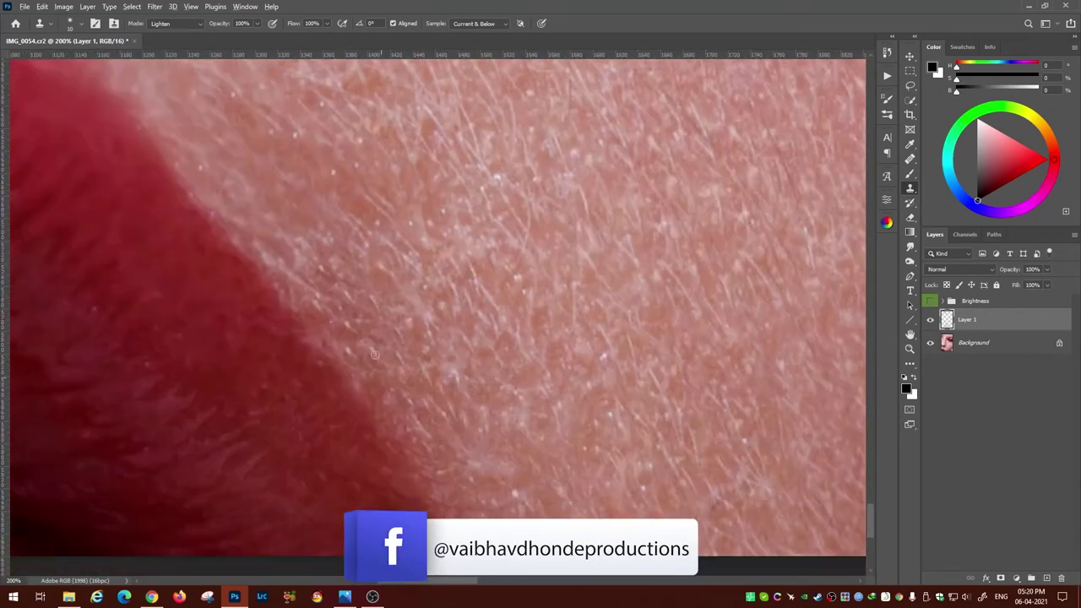
key(shift+alt+k)
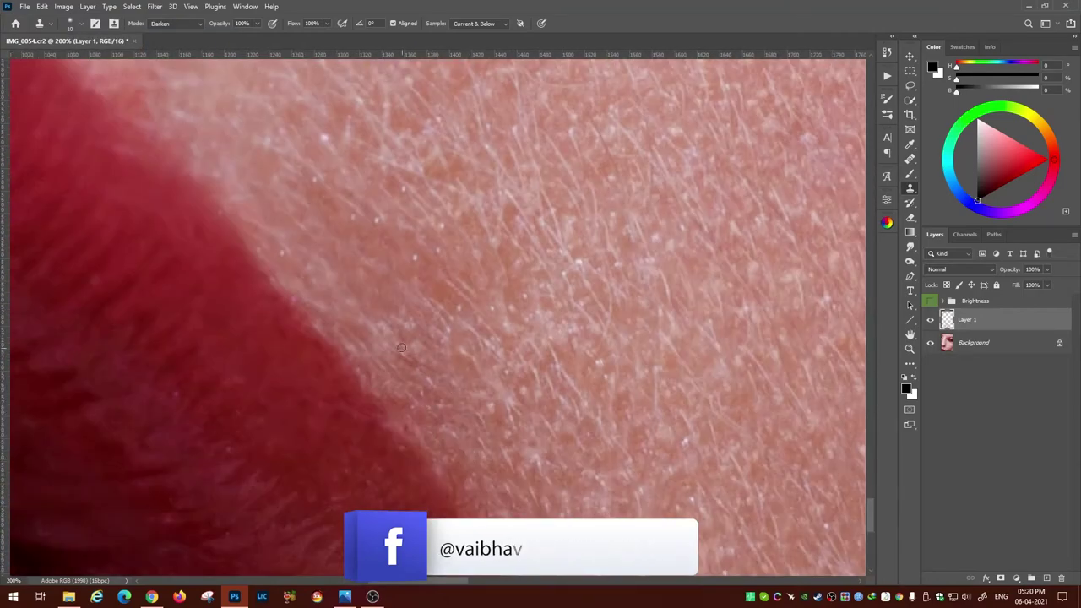
scroll(401, 347, right, 5)
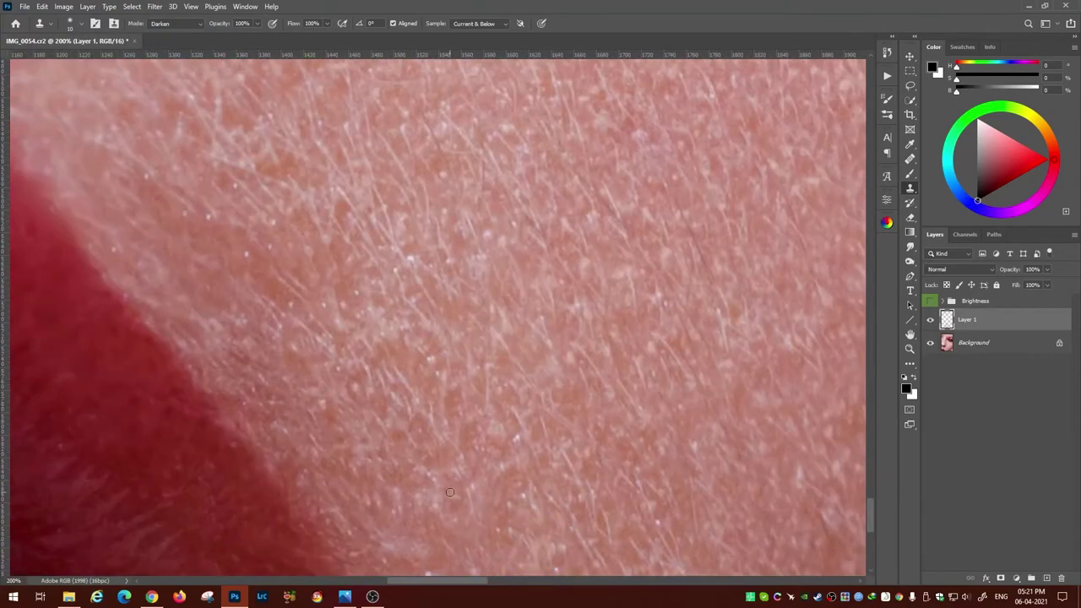
scroll(449, 492, down, 3)
key(ctrl+0)
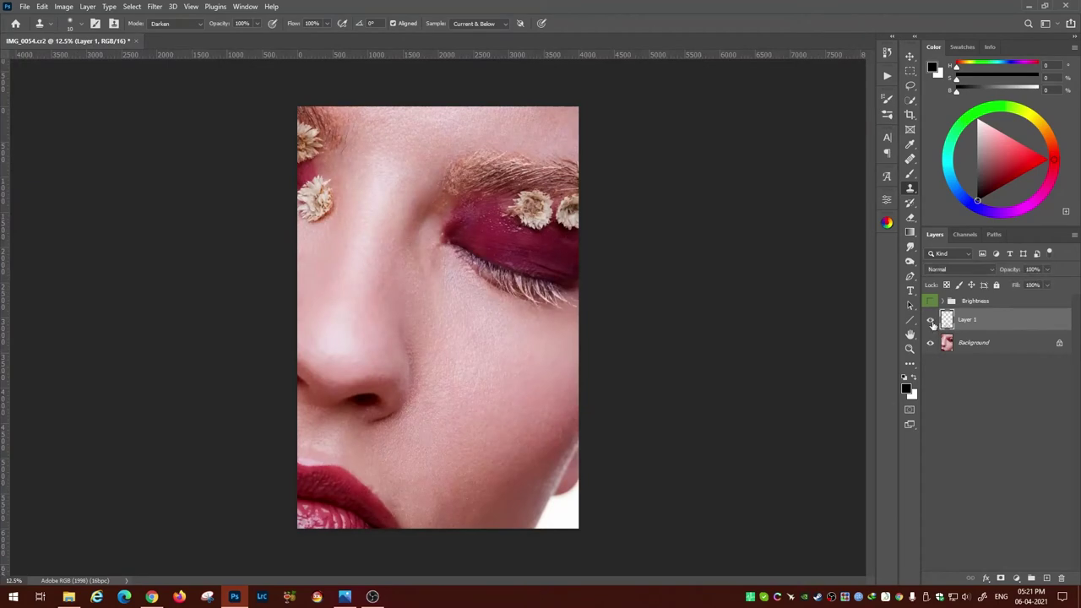
- Zoom out with the Zoom tool to show the whole black-and-white face
key(ctrl+plus)
key(ctrl+plus)
key(ctrl+plus)
key(ctrl+minus)
key(ctrl+minus)
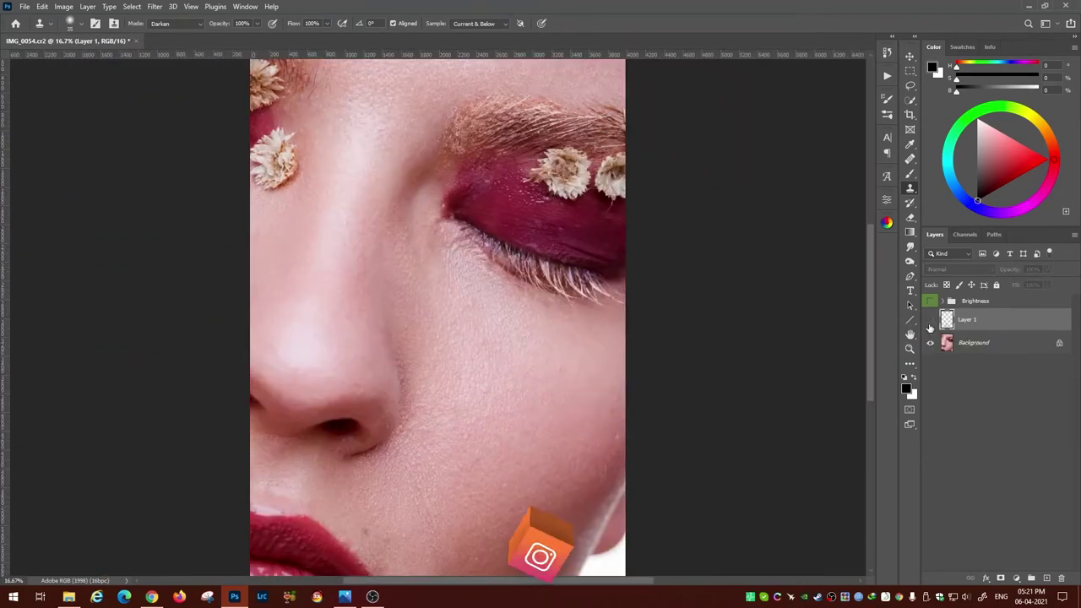
scroll(465, 201, up, 4)
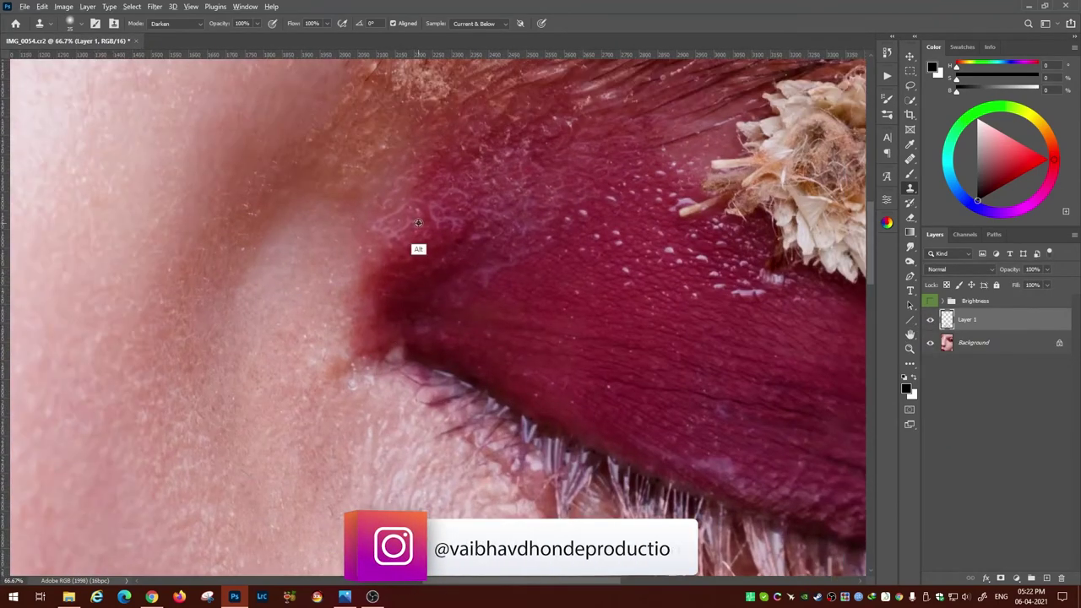
scroll(453, 354, right, 3)
scroll(655, 285, right, 4)
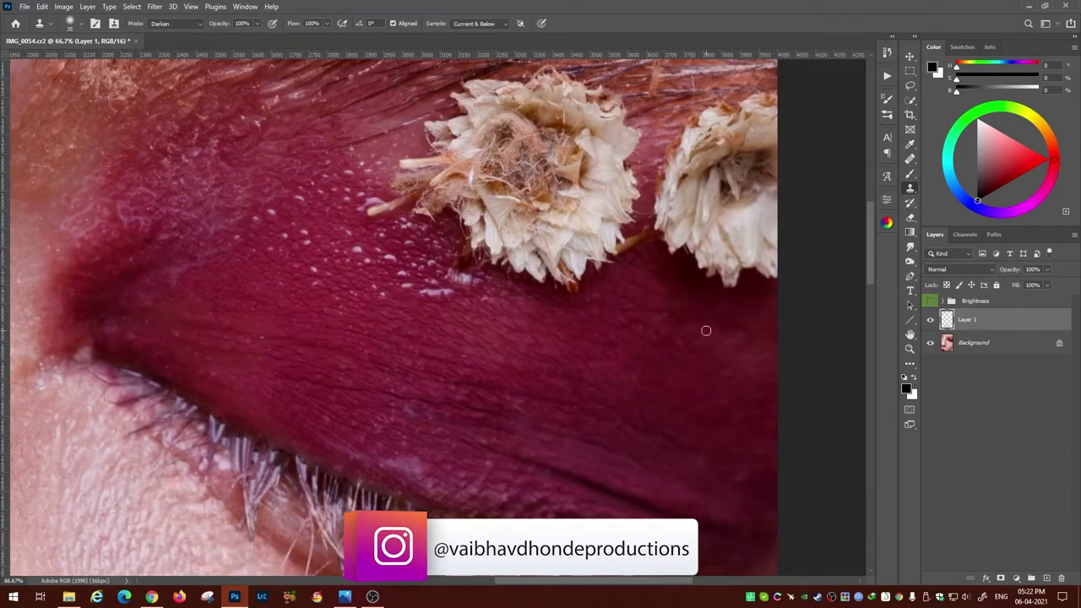
key(z)
drag(728, 380, 613, 253)
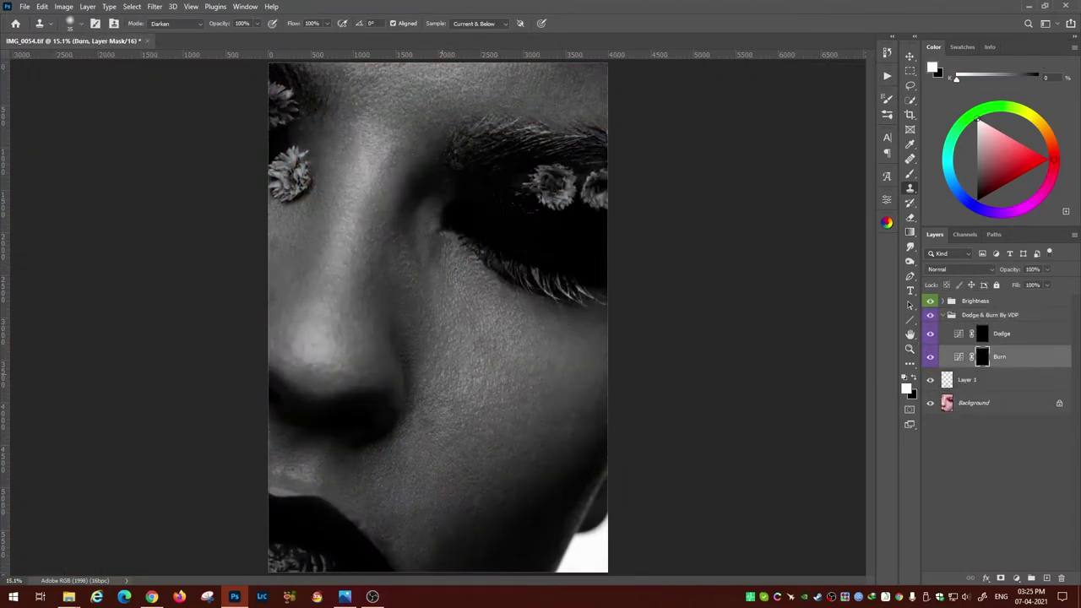
- Paint with a 10% opacity brush, alternating between the Burn and Dodge layer masks
key(b)
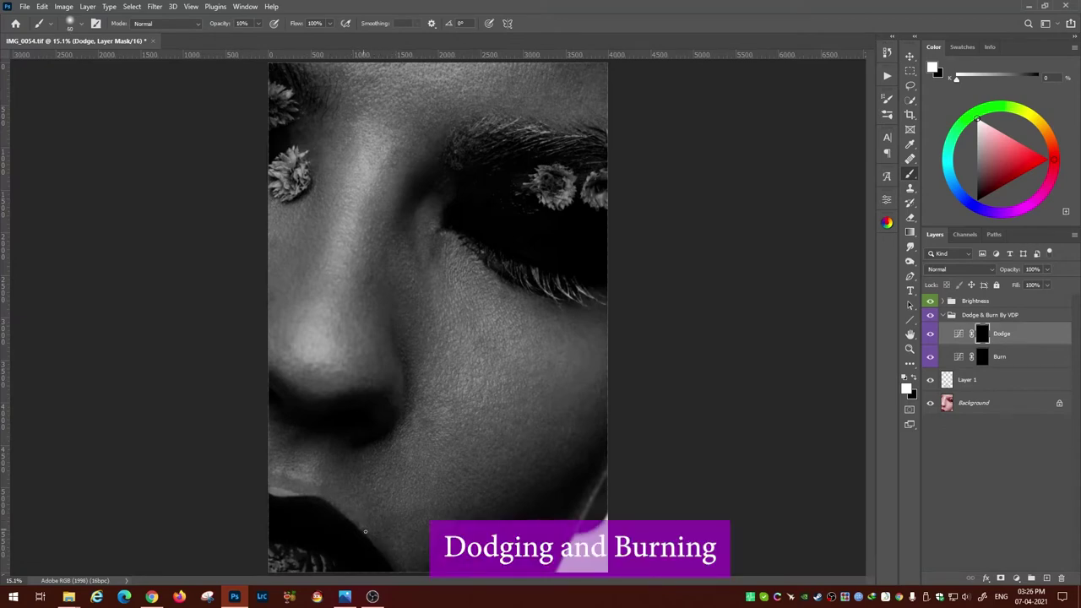
key(alt+bracketleft)
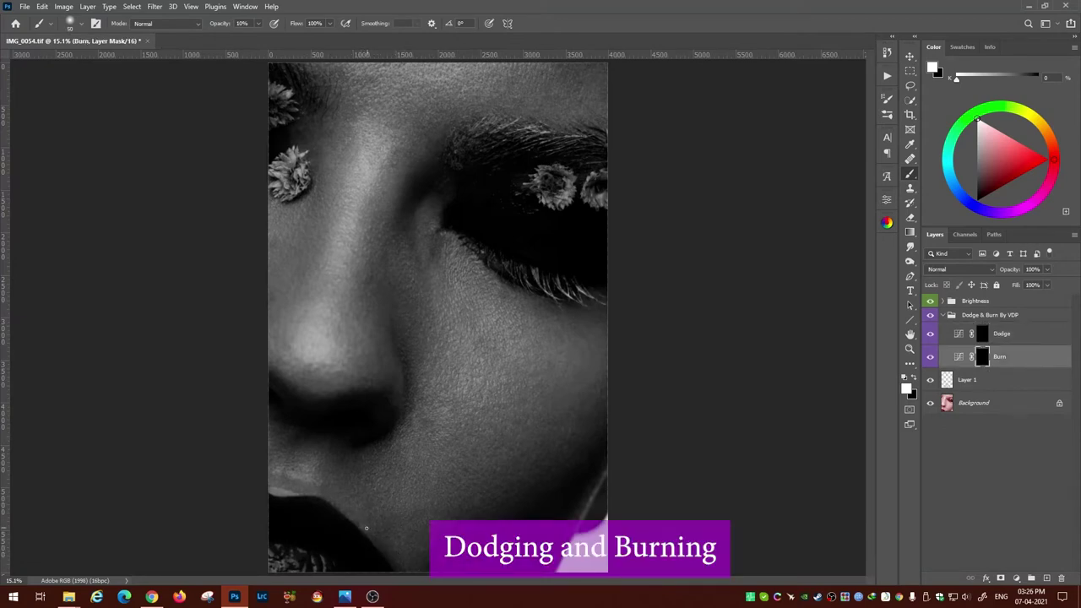
key(alt+bracketright)
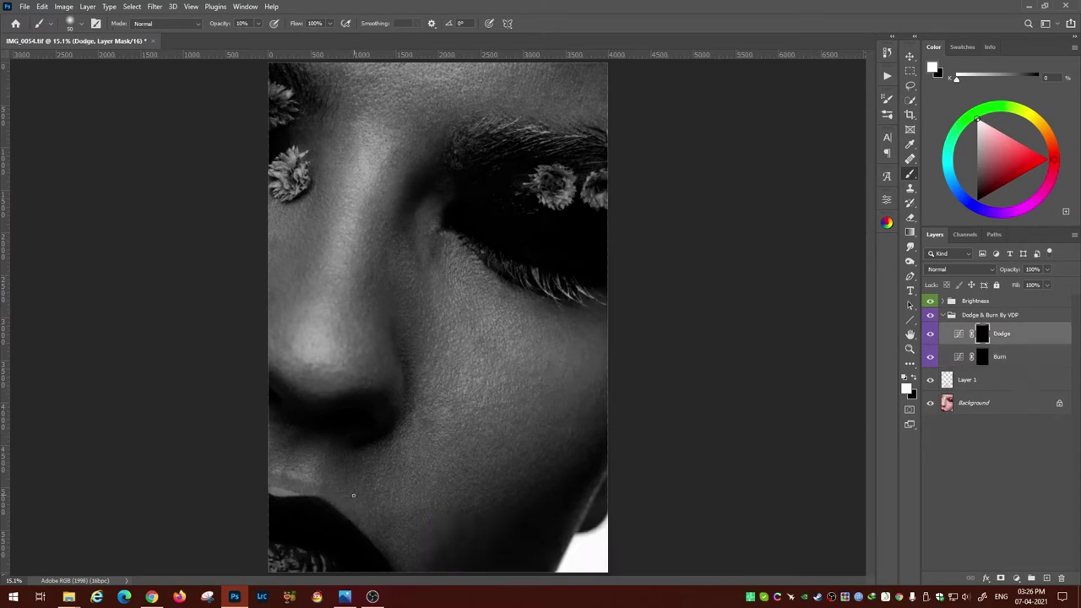
key(alt+bracketleft)
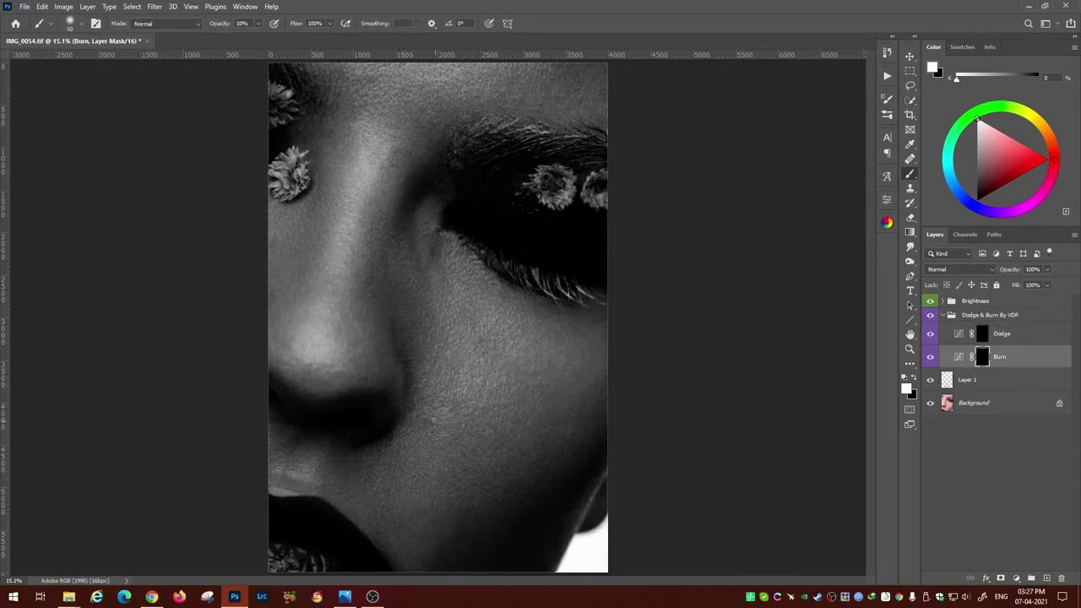
key(alt+bracketright)
key(alt+bracketleft)
key(alt+bracketright)
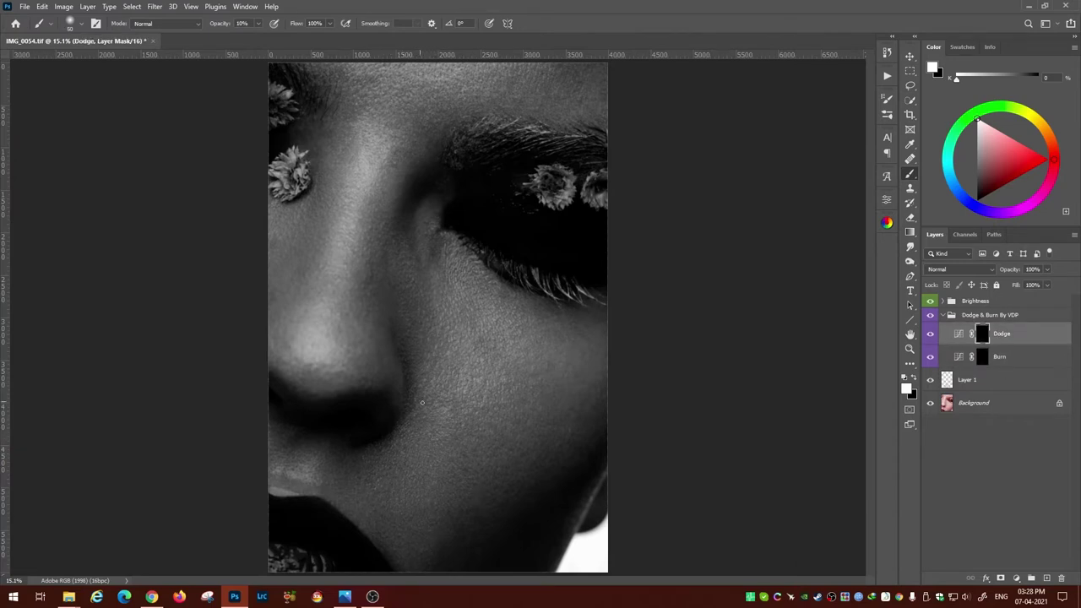
key(alt+bracketleft)
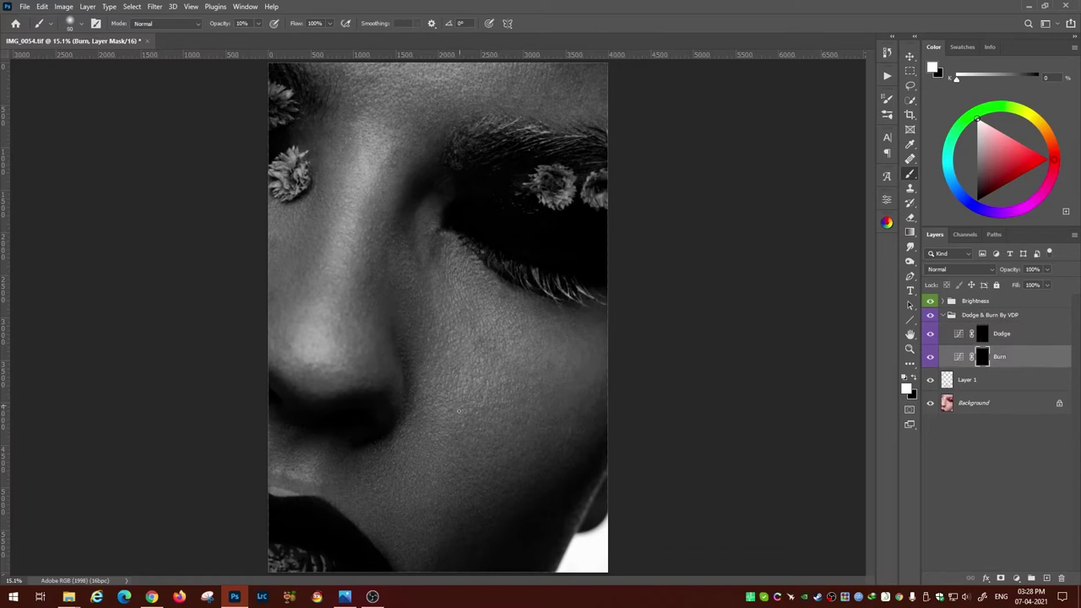
key(alt+bracketright)
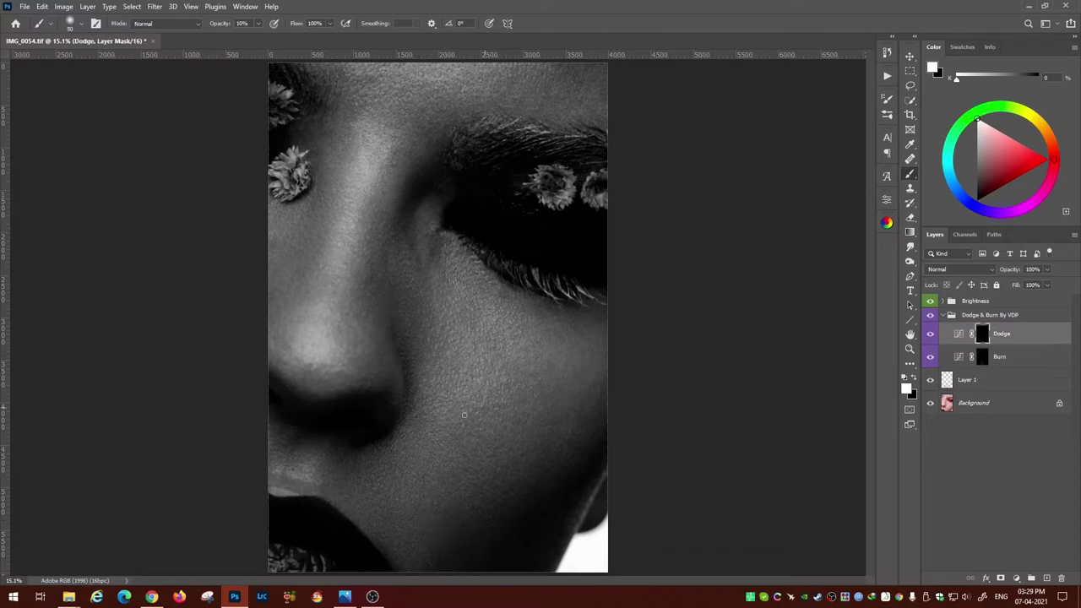
key(alt+bracketleft)
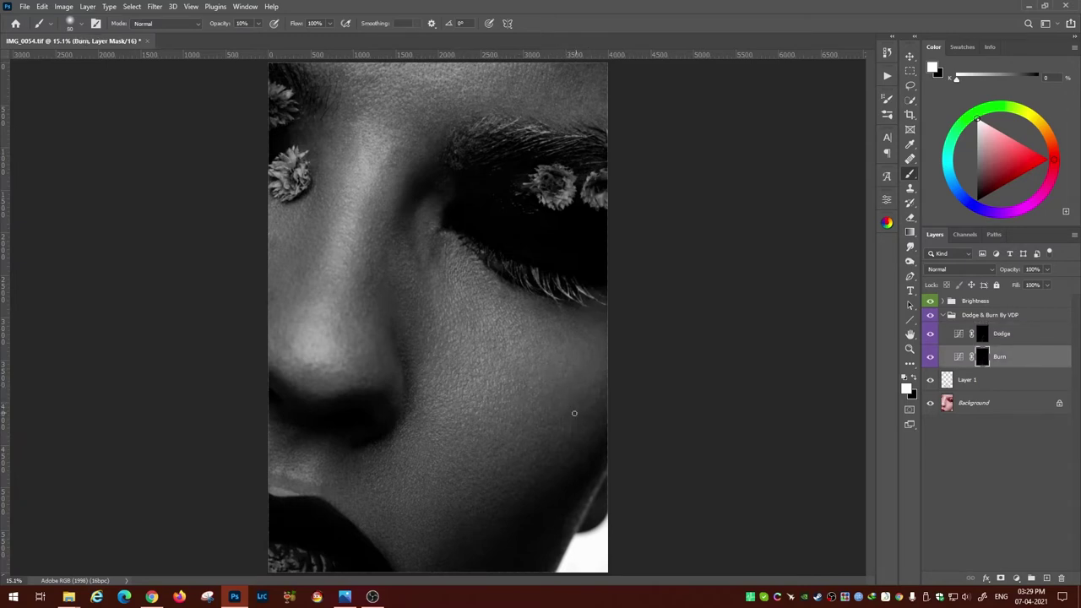
key(alt+bracketright)
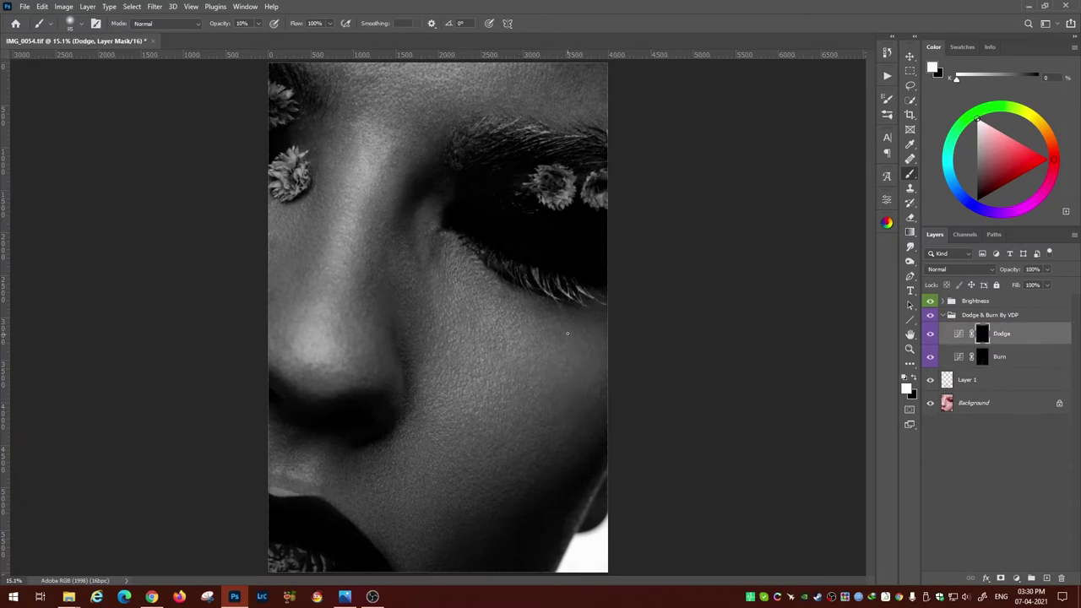
key(alt+bracketleft)
key(alt+bracketright)
key(alt+bracketleft)
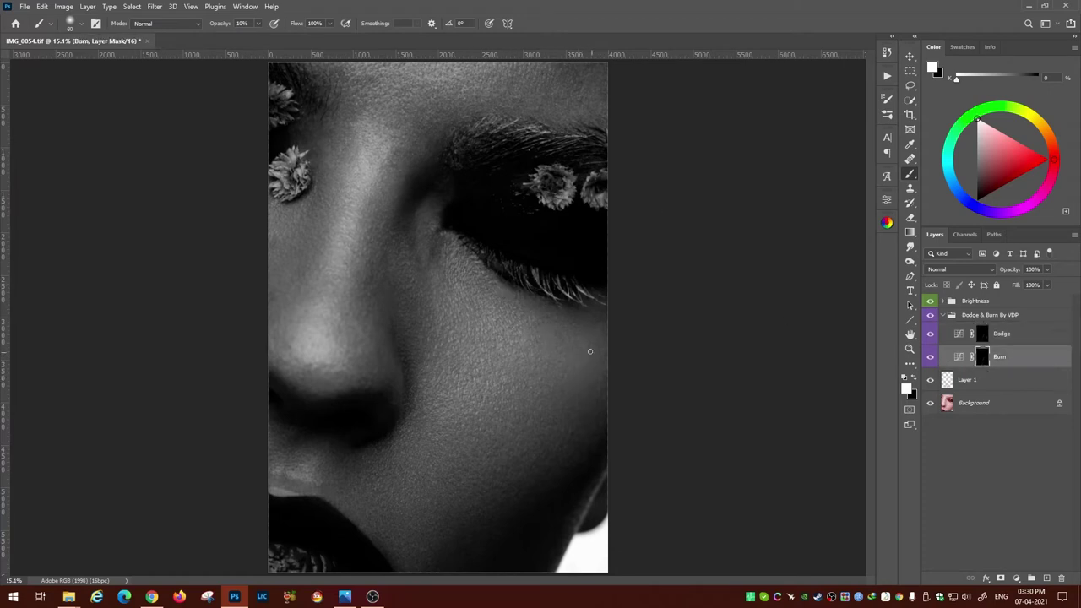
key(alt+bracketright)
key(alt+bracketleft)
key(alt+bracketright)
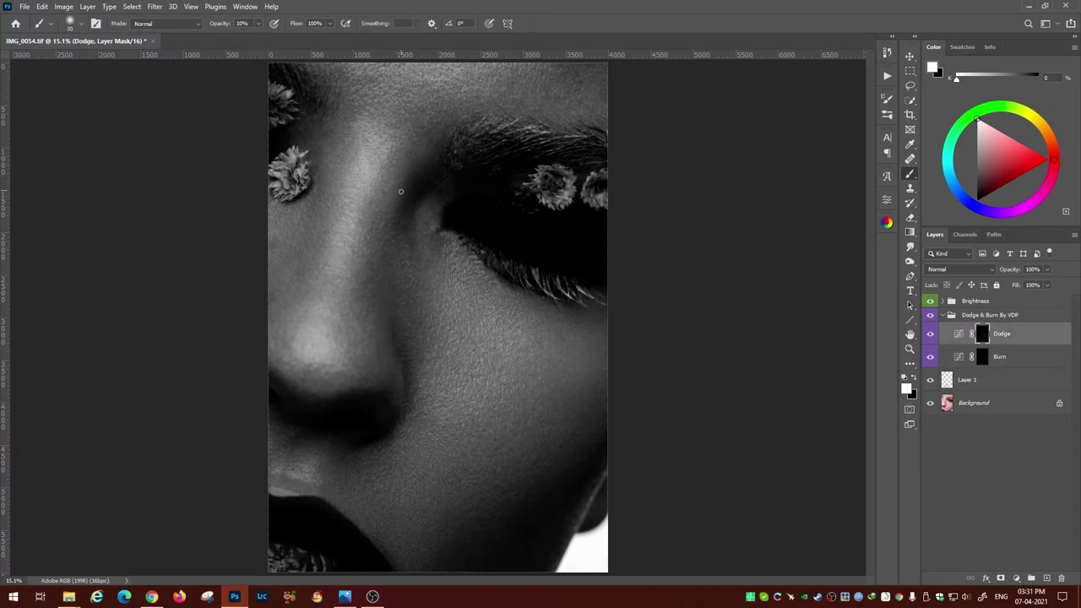
key(alt+bracketleft)
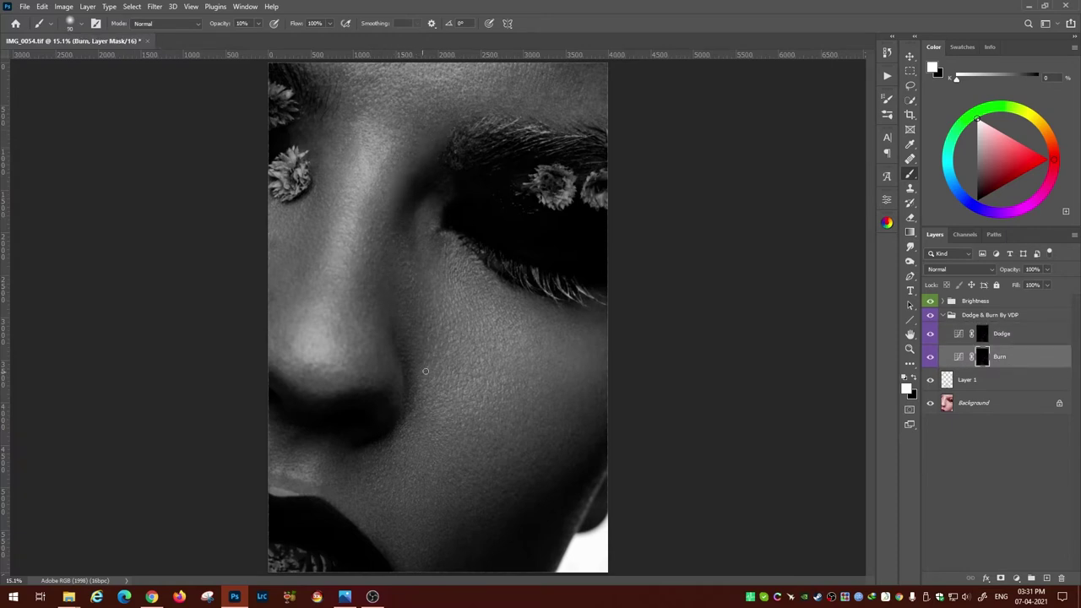
key(alt+bracketright)
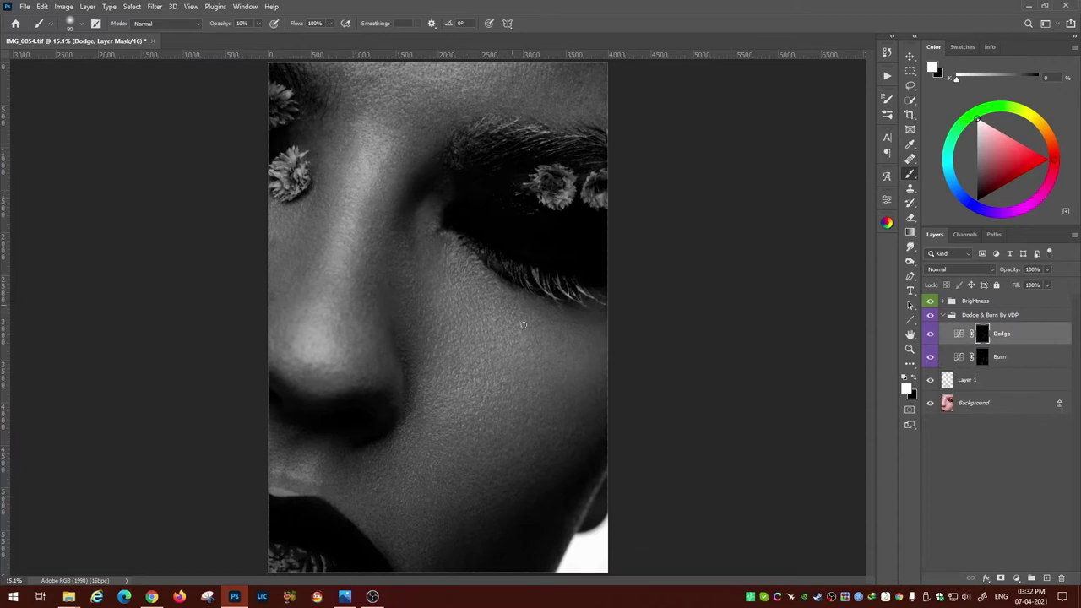
key(alt+bracketleft)
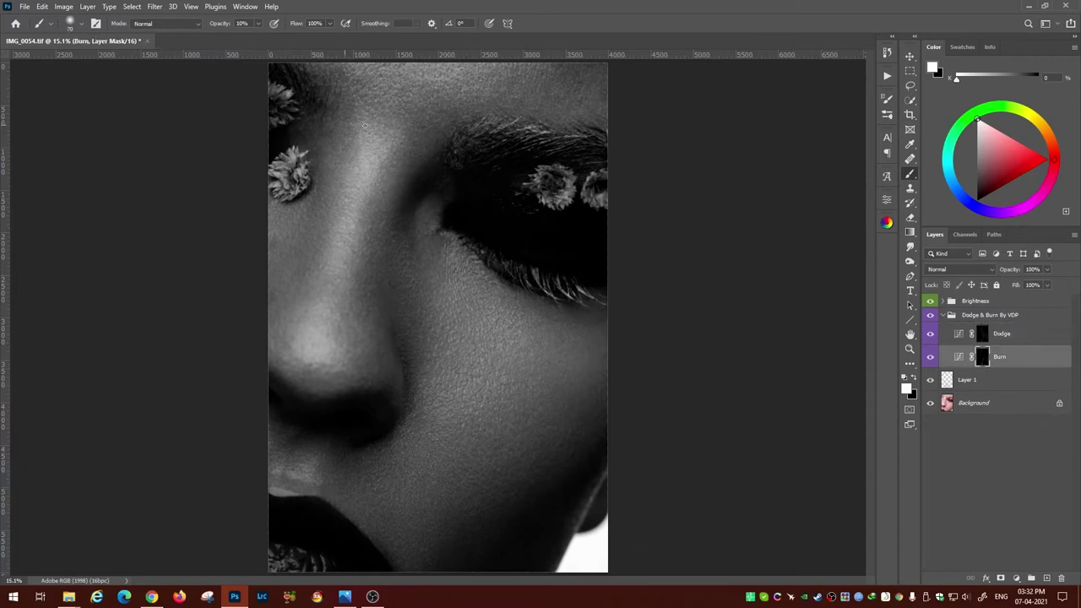
key(alt+bracketright)
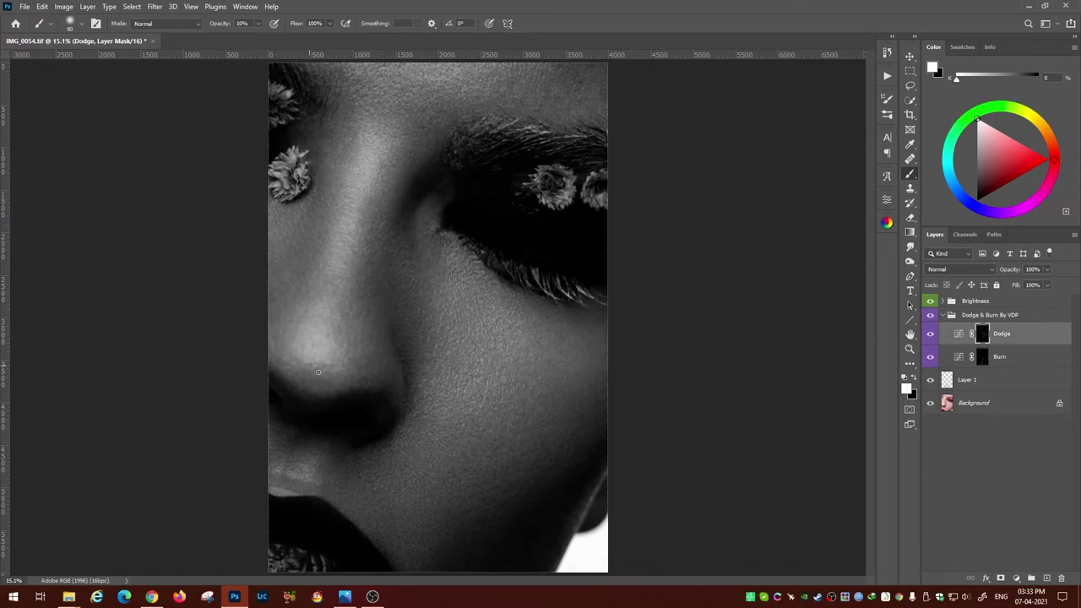
key(alt+bracketleft)
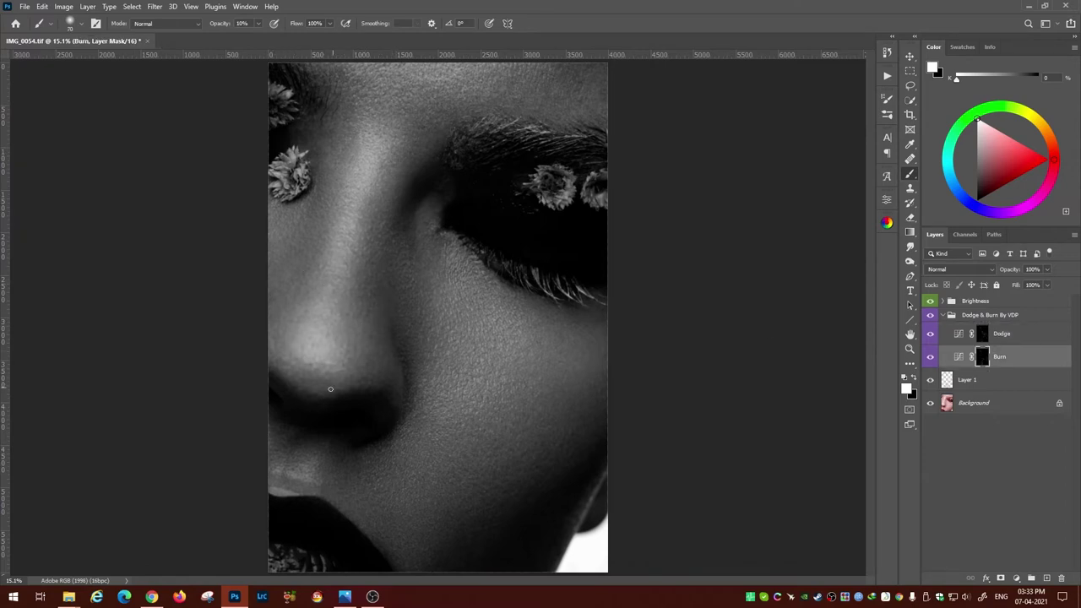
key(alt+bracketright)
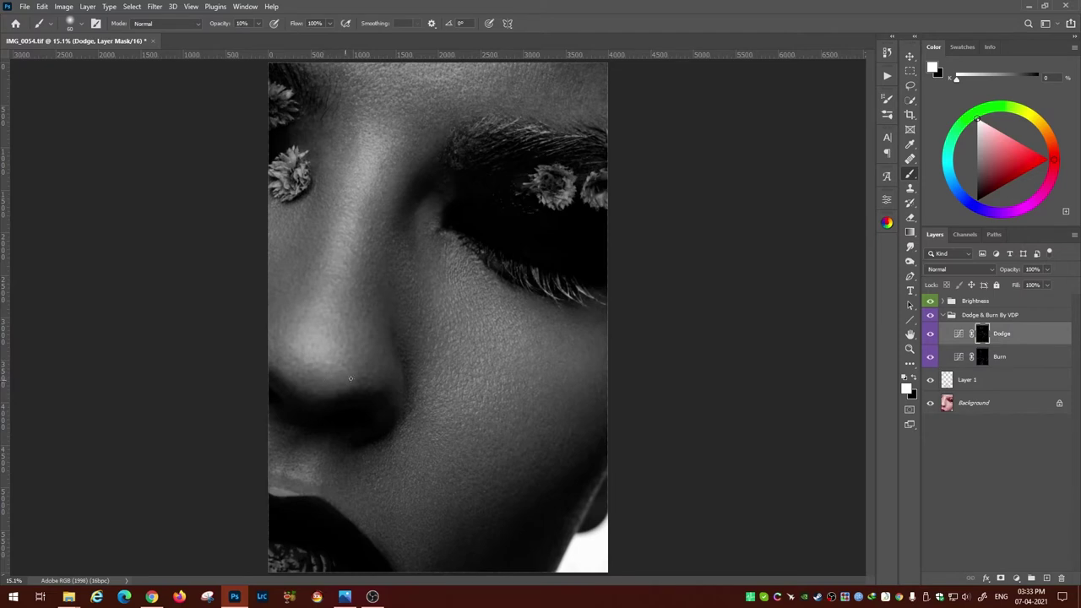
key(alt+bracketleft)
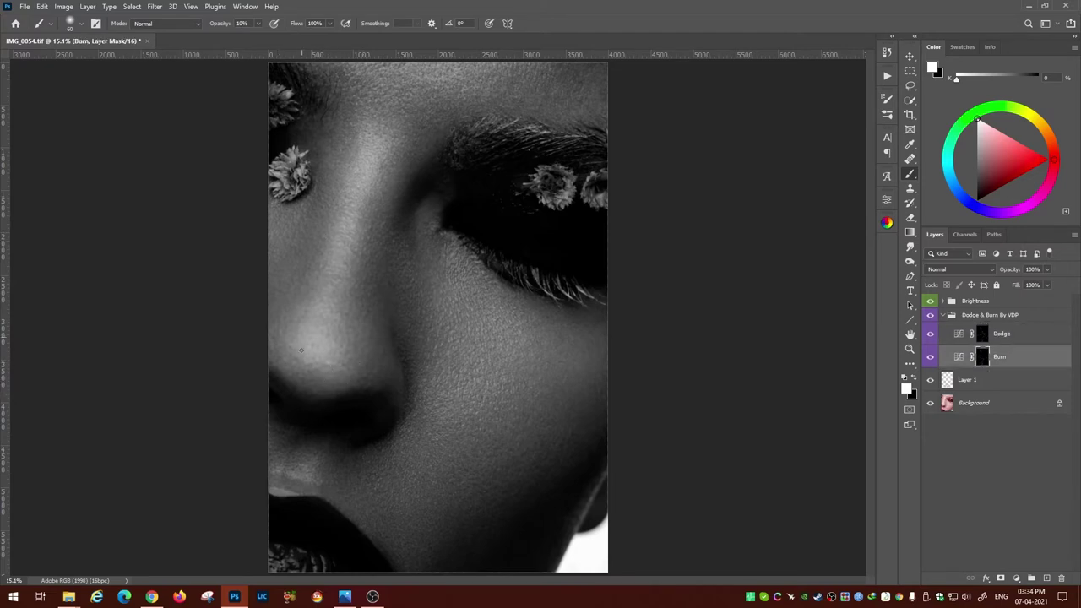
key(alt+bracketright)
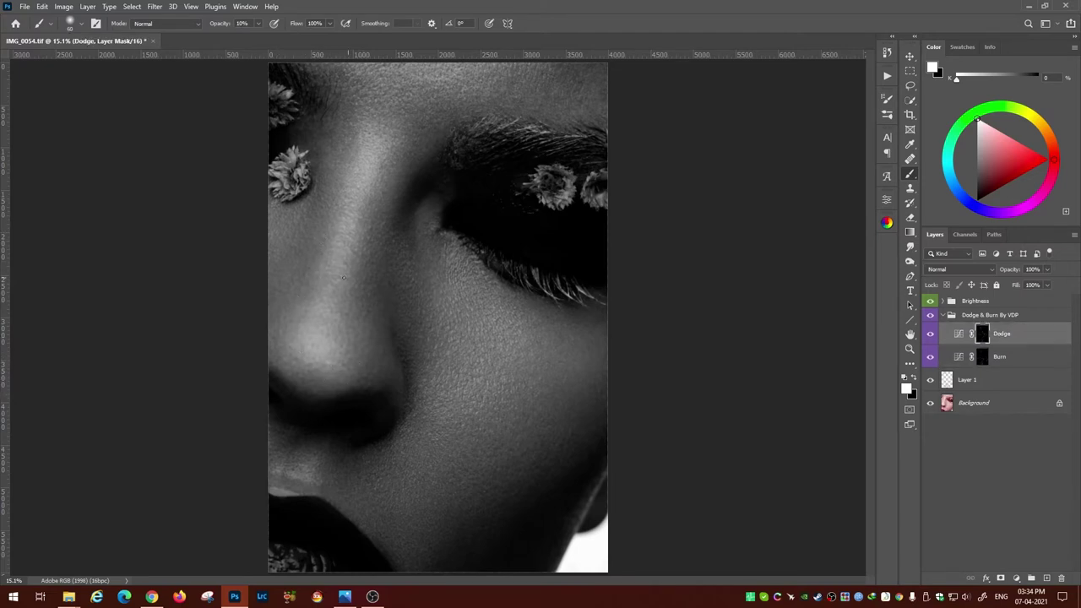
key(alt+bracketleft)
key(alt+bracketright)
key(alt+bracketleft)
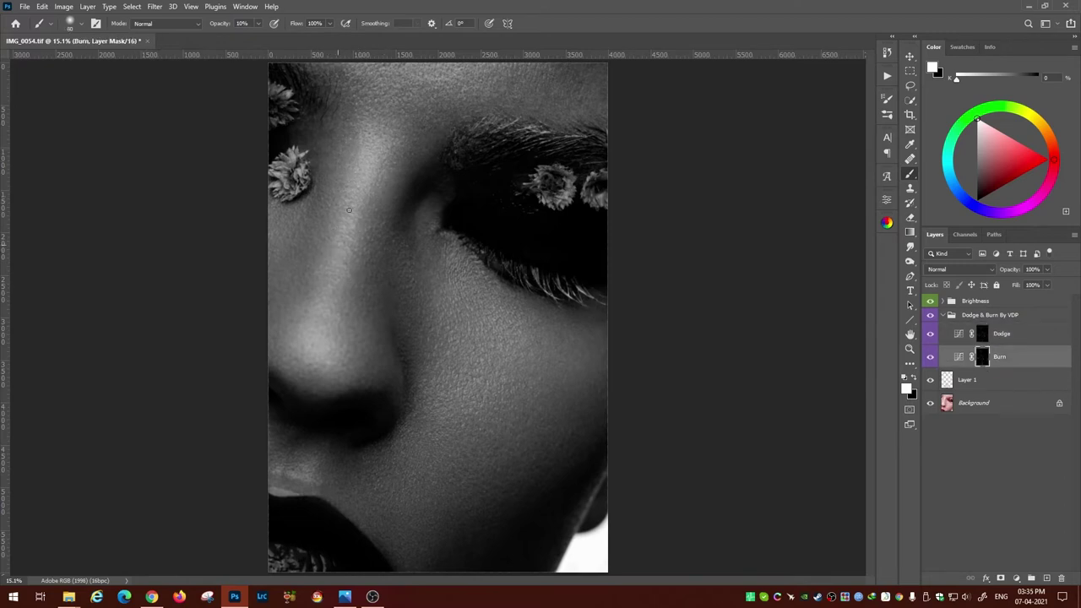
key(alt+bracketright)
key(alt+bracketleft)
key(alt+bracketright)
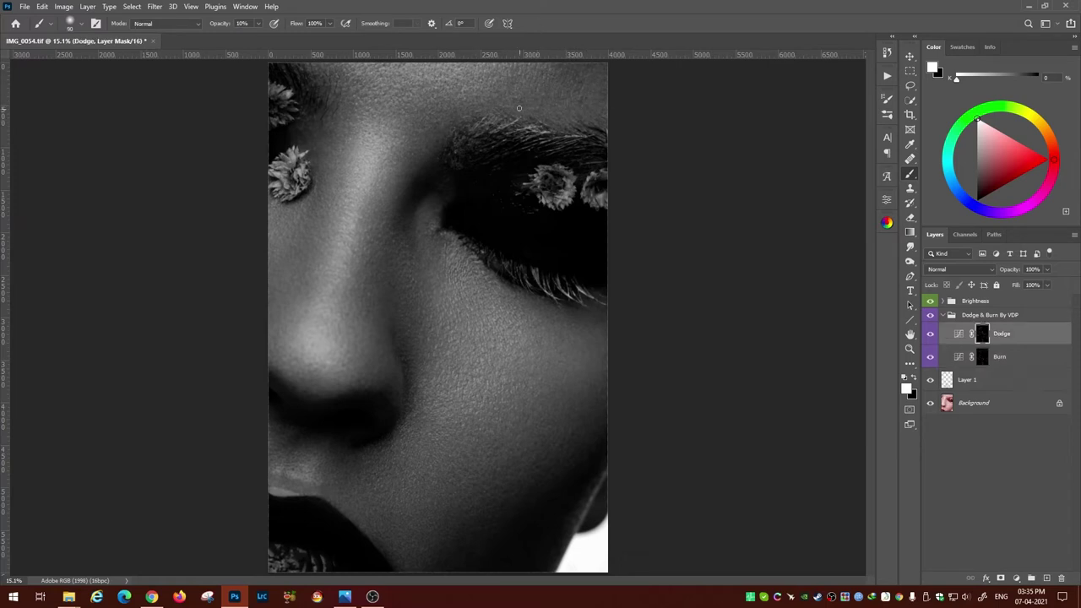
key(alt+bracketleft)
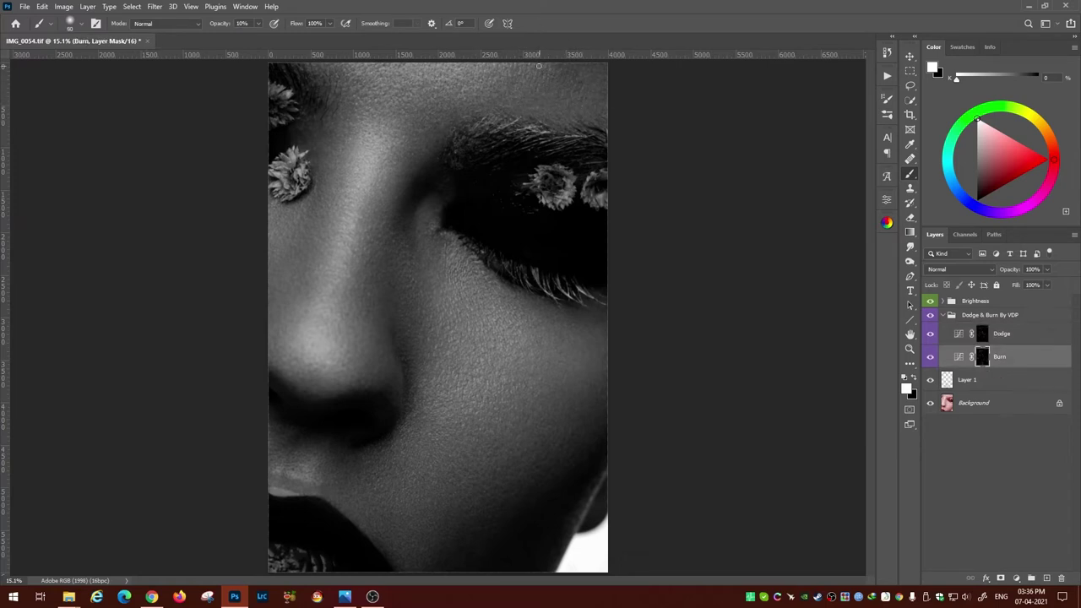
- Briefly hide the Brightness group to check colour, then resume dodging and burning
click(930, 301)
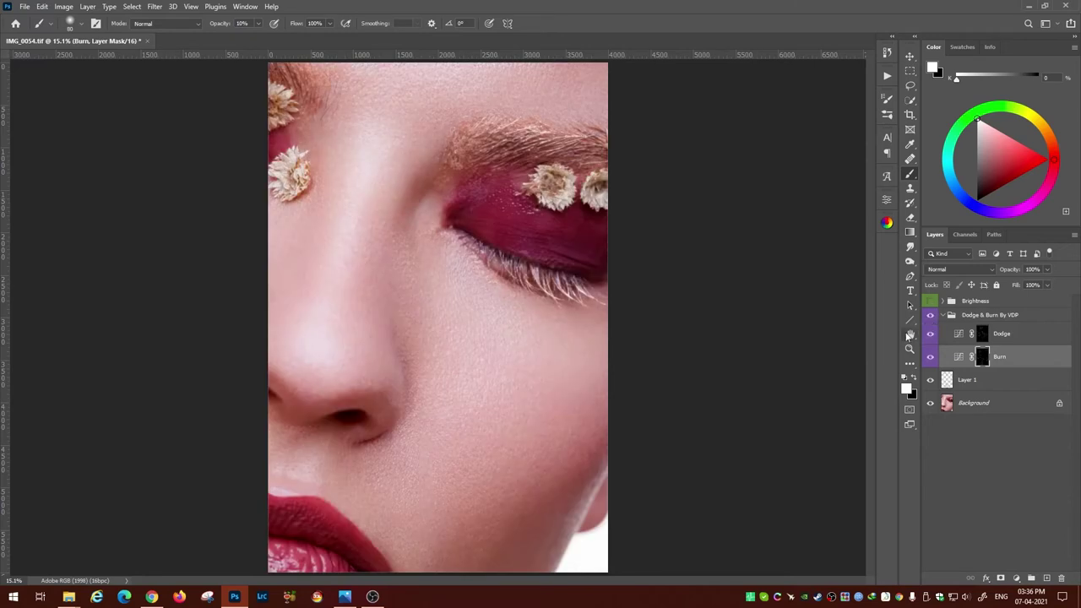
click(929, 302)
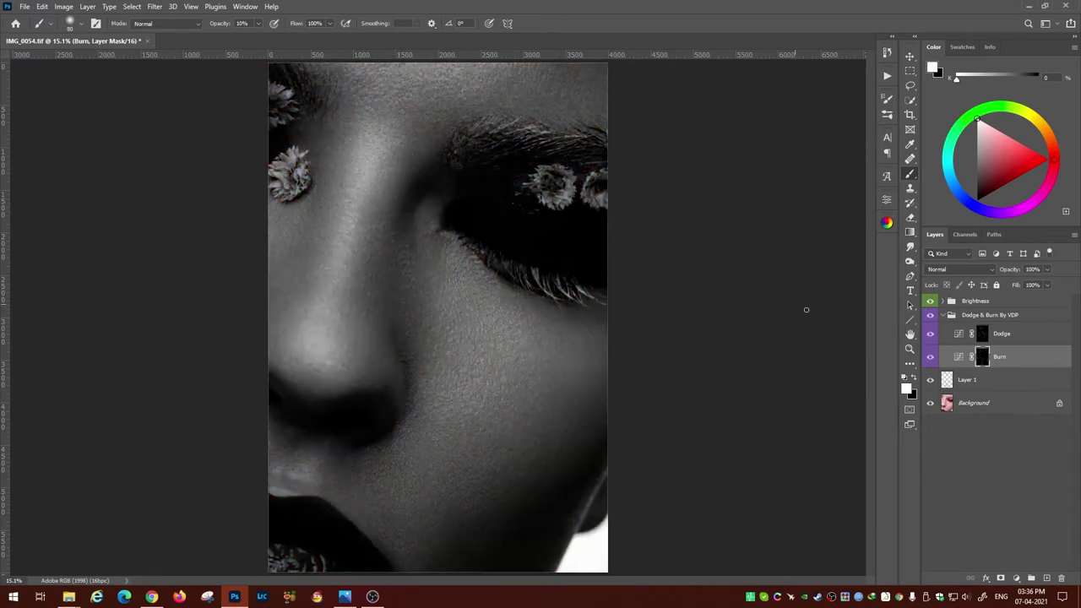
key(alt+bracketright)
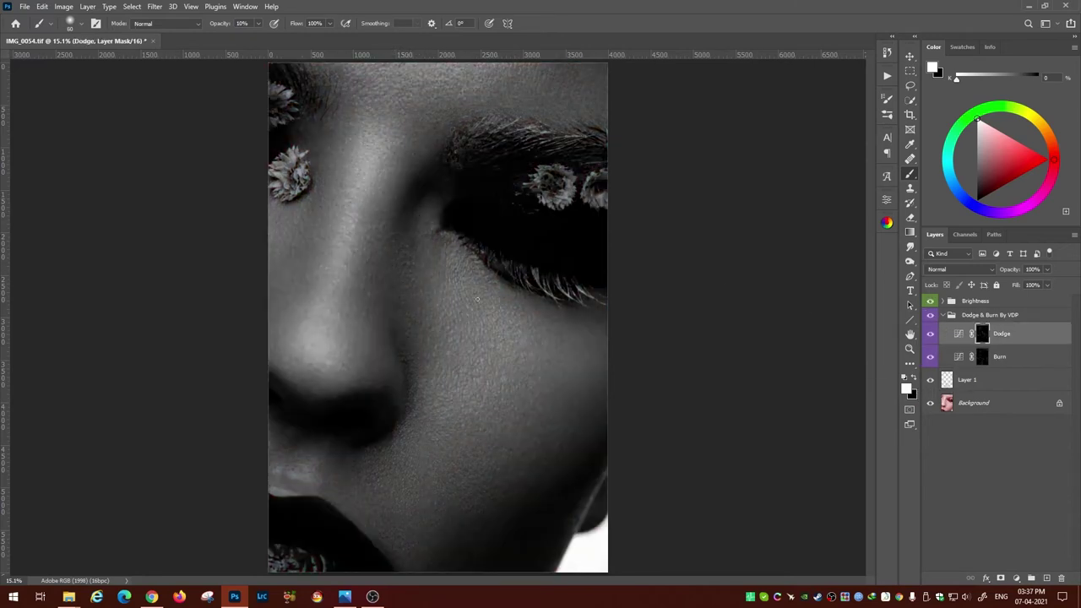
key(alt+bracketleft)
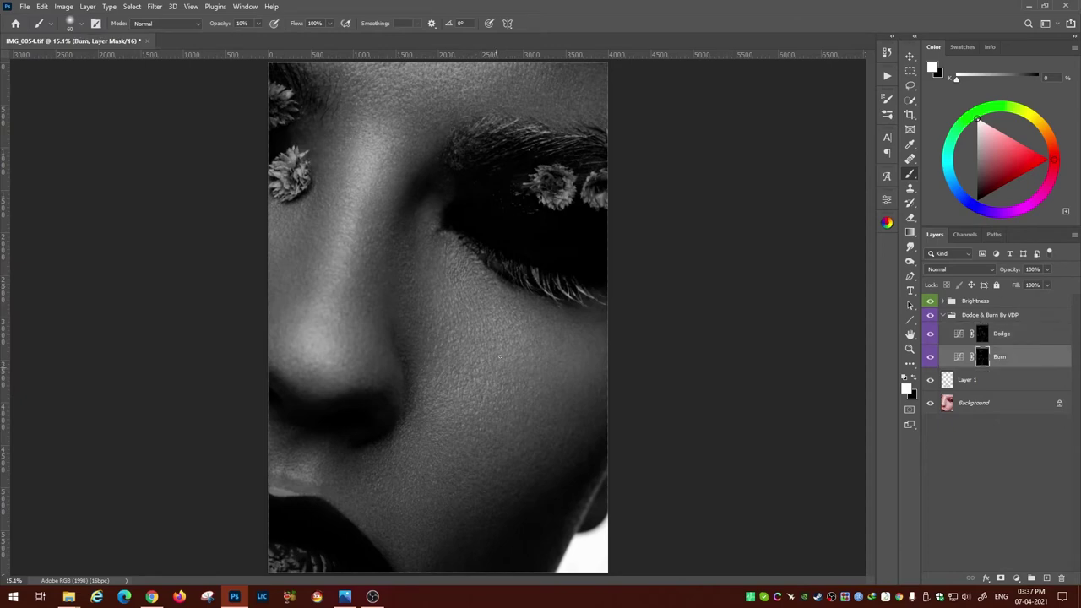
key(alt+bracketright)
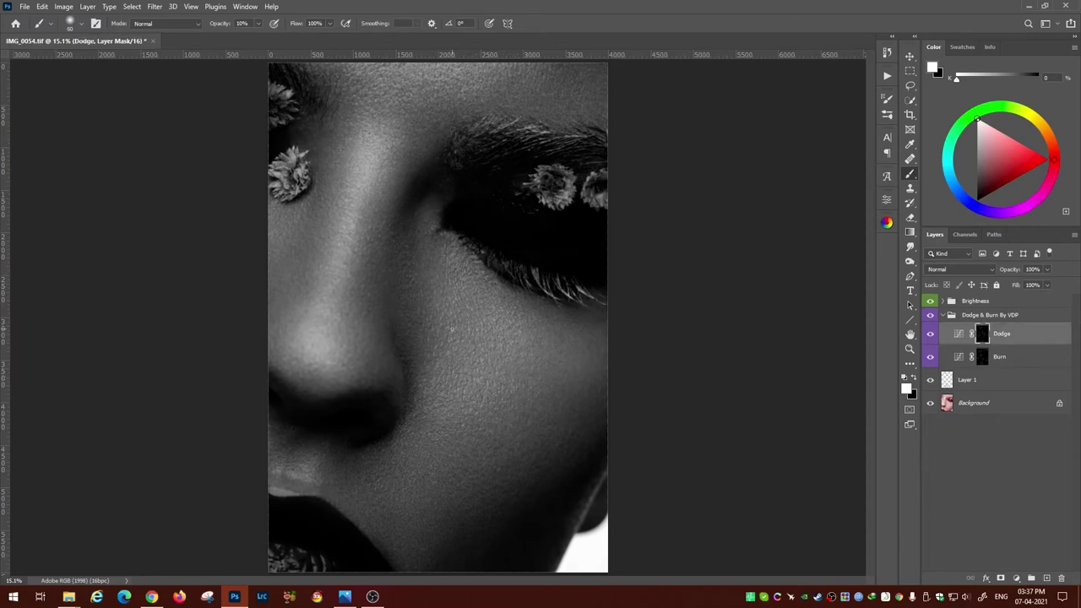
scroll(477, 235, up, 3)
- Dodge and burn the nose bridge and eye corner, then hide the Brightness group
key(alt+bracketleft)
scroll(394, 234, up, 2)
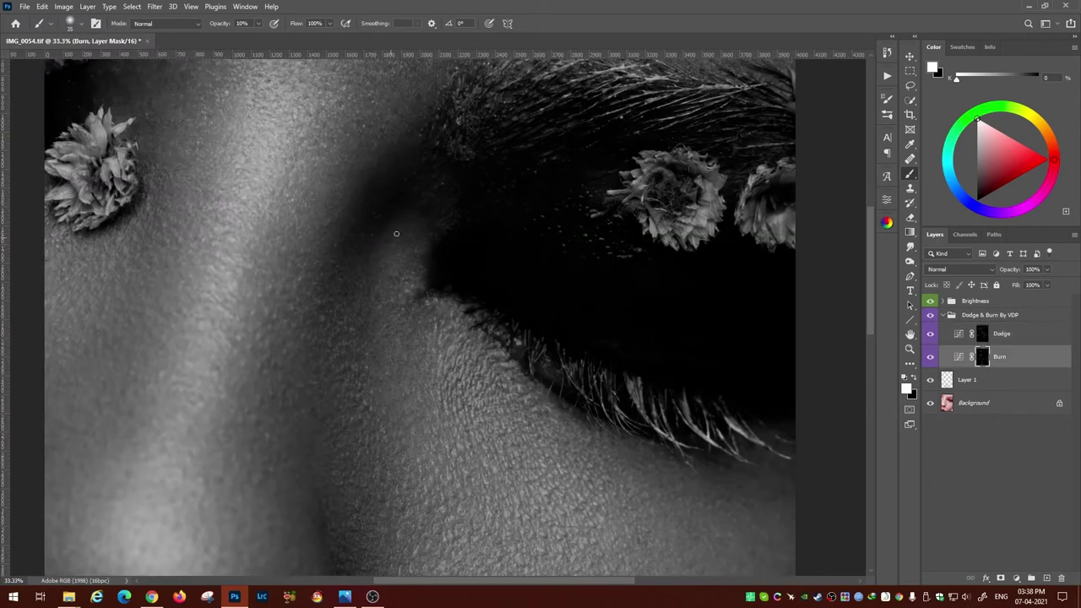
key(alt+bracketright)
key(alt+bracketleft)
key(alt+bracketright)
key(alt+bracketleft)
key(alt+bracketright)
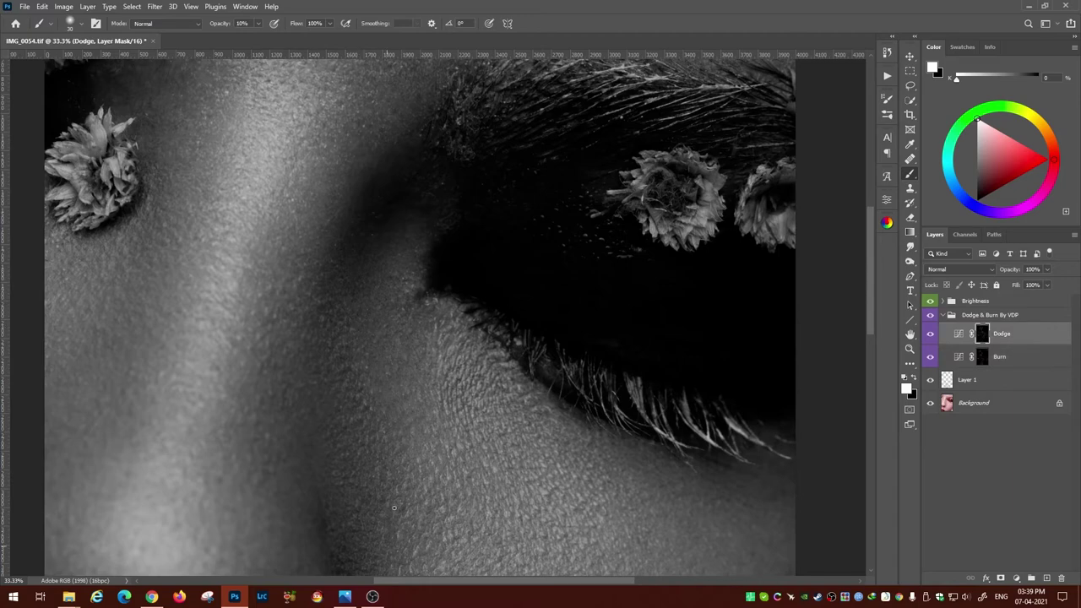
key(ctrl+minus)
key(ctrl+minus)
click(930, 301)
- Add a Curves layer with a Red-channel point, invert its mask, and set brush opacity 34%
key(ctrl+plus)
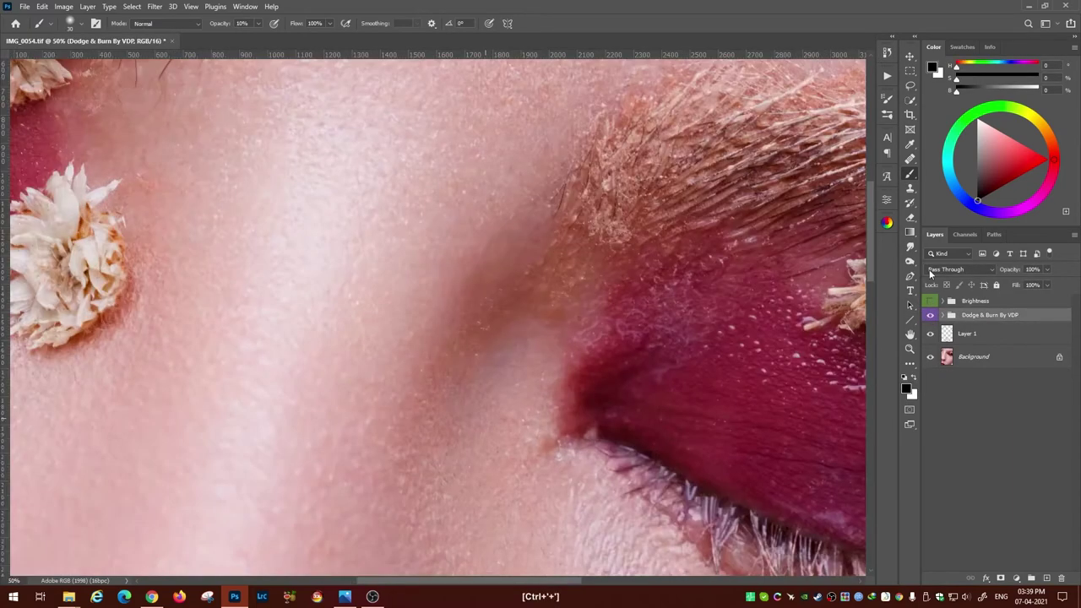
key(alt+bracketleft)
click(1016, 579)
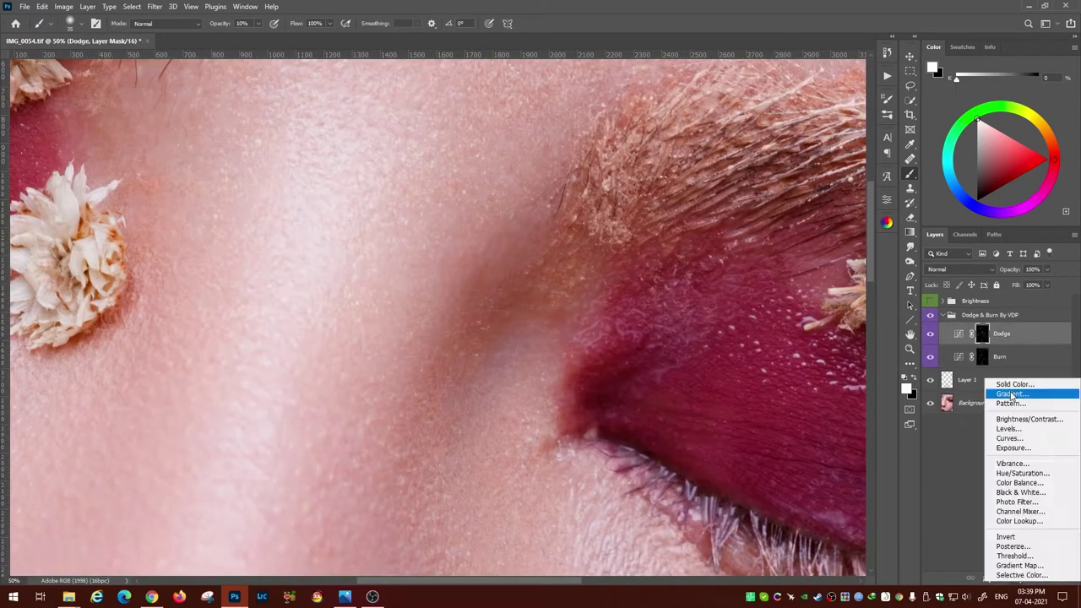
click(1009, 438)
key(alt+3)
click(798, 313)
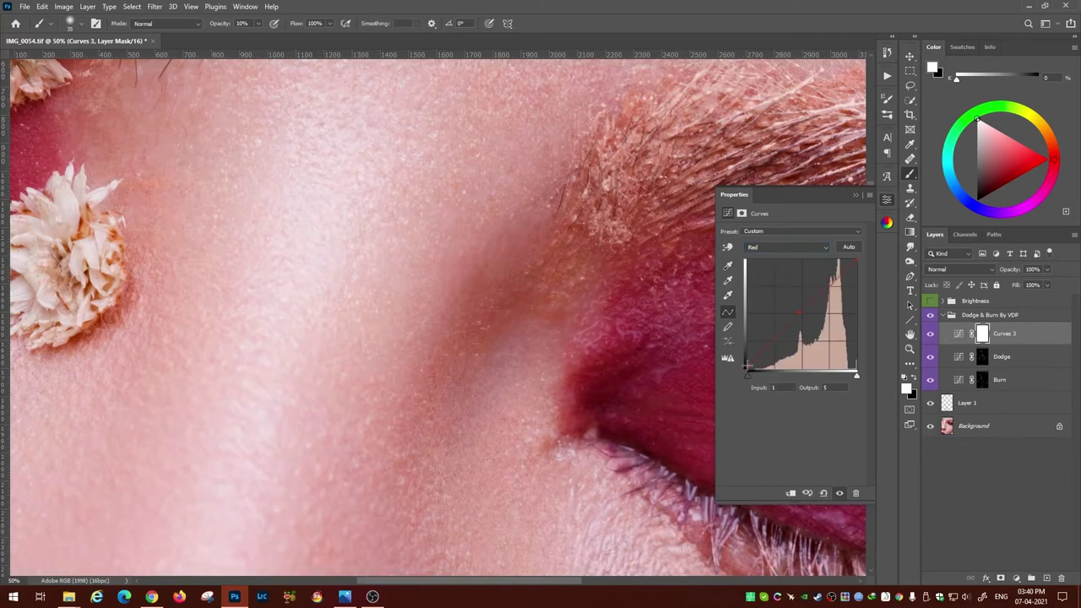
key(ctrl+i)
key(ctrl+minus)
key(3)
key(4)
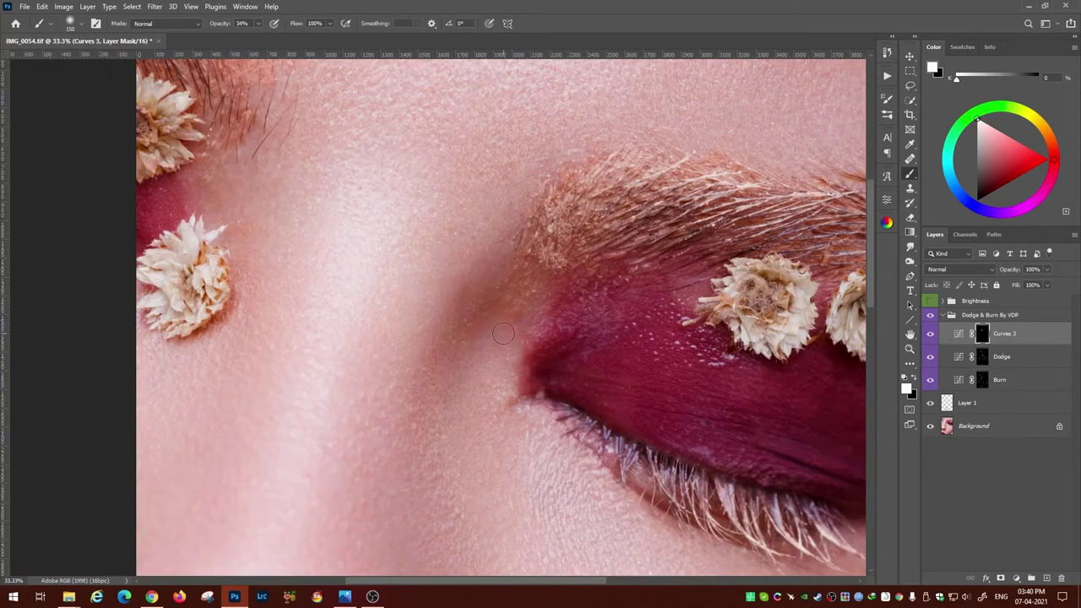
- Adjust the Curves 3 Green channel and target its mask for painting with white
double_click(959, 333)
key(alt+4)
click(785, 247)
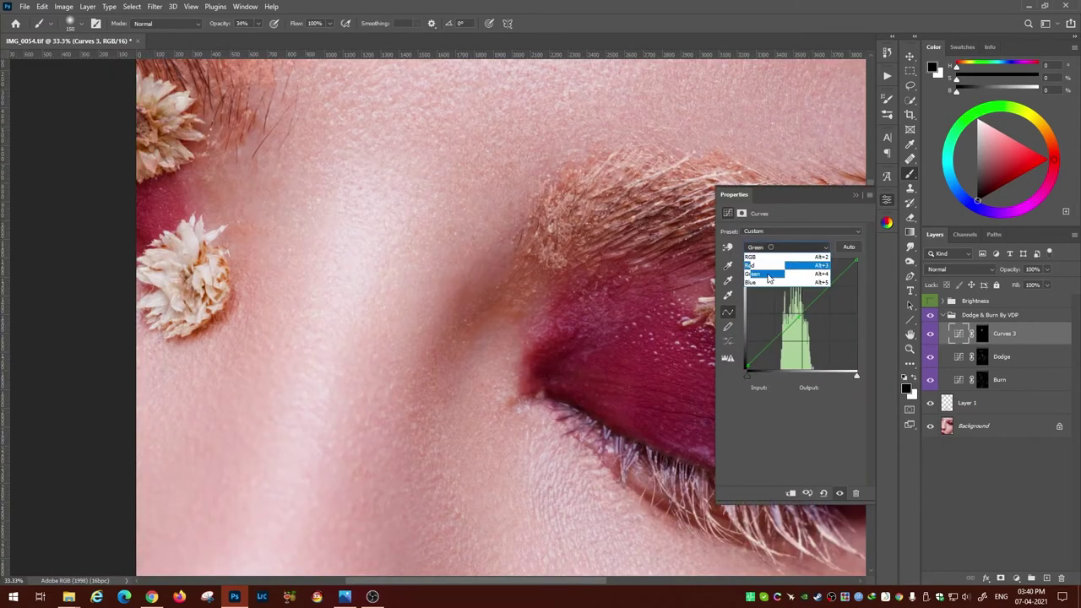
click(769, 282)
key(ctrl+minus)
key(ctrl+minus)
key(ctrl+minus)
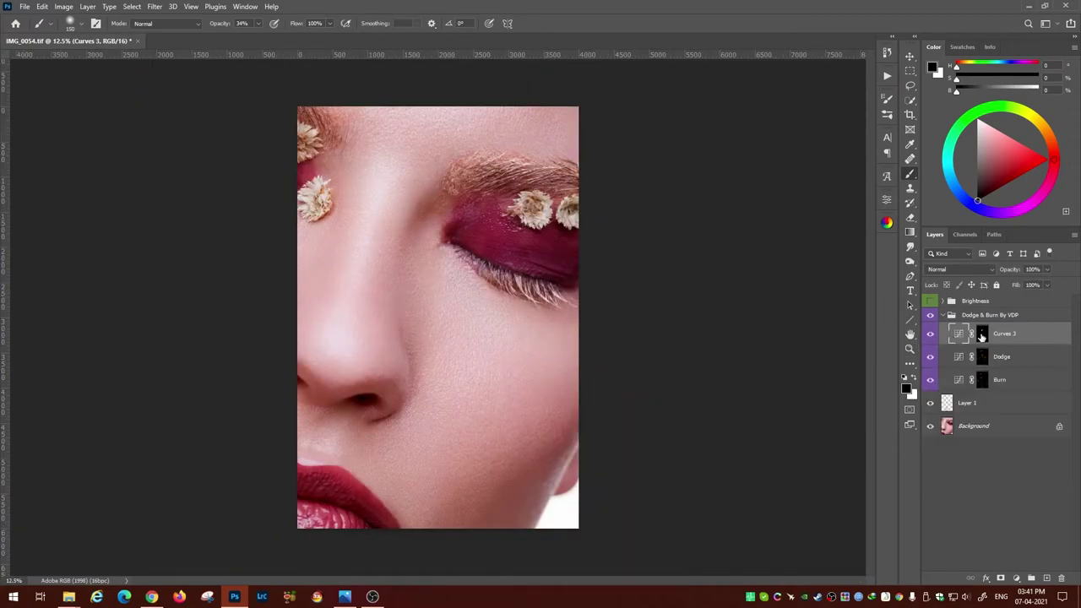
click(981, 334)
key(x)
- Delete the Curves 3 layer and reset the brush opacity to 10%
scroll(261, 285, up, 5)
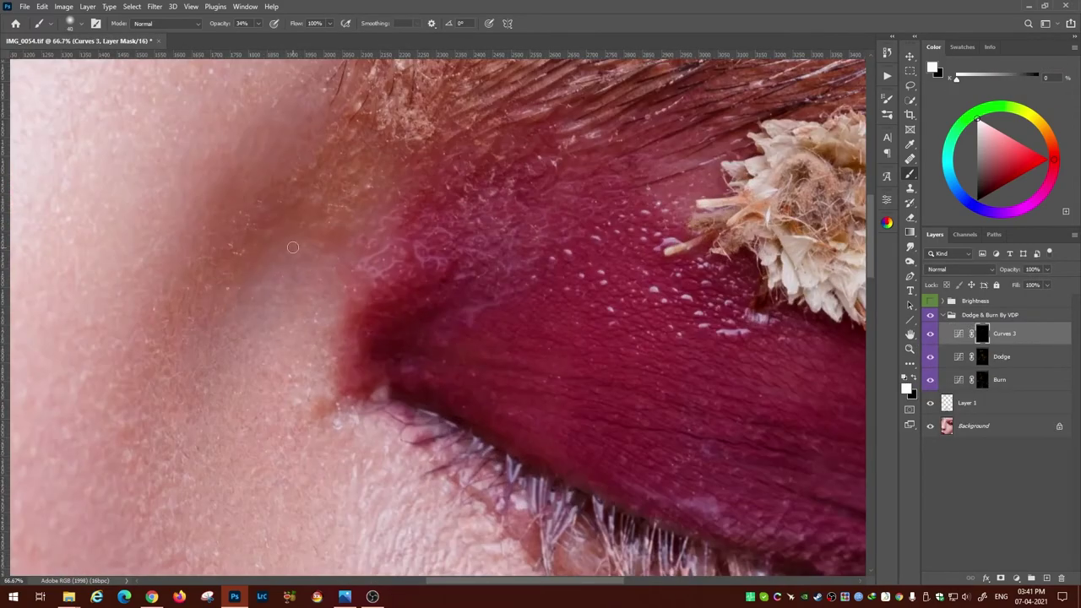
scroll(293, 247, down, 3)
scroll(304, 220, up, 2)
key(Delete)
key(1)
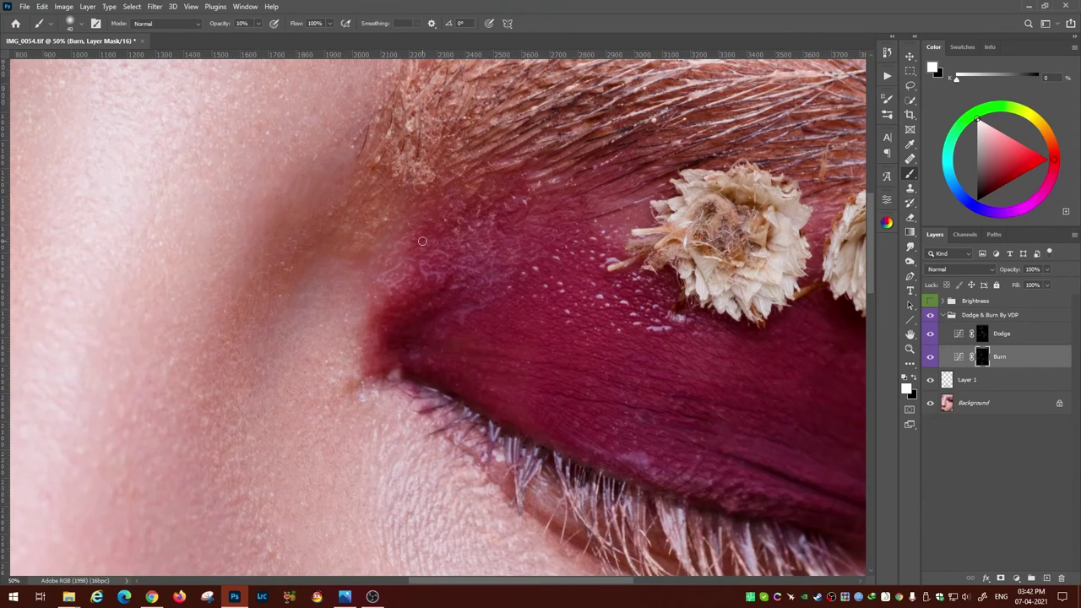
- On the Burn mask, enlarge the brush to 20, then add Hue/Saturation with Saturation +10
scroll(138, 51, up, 1)
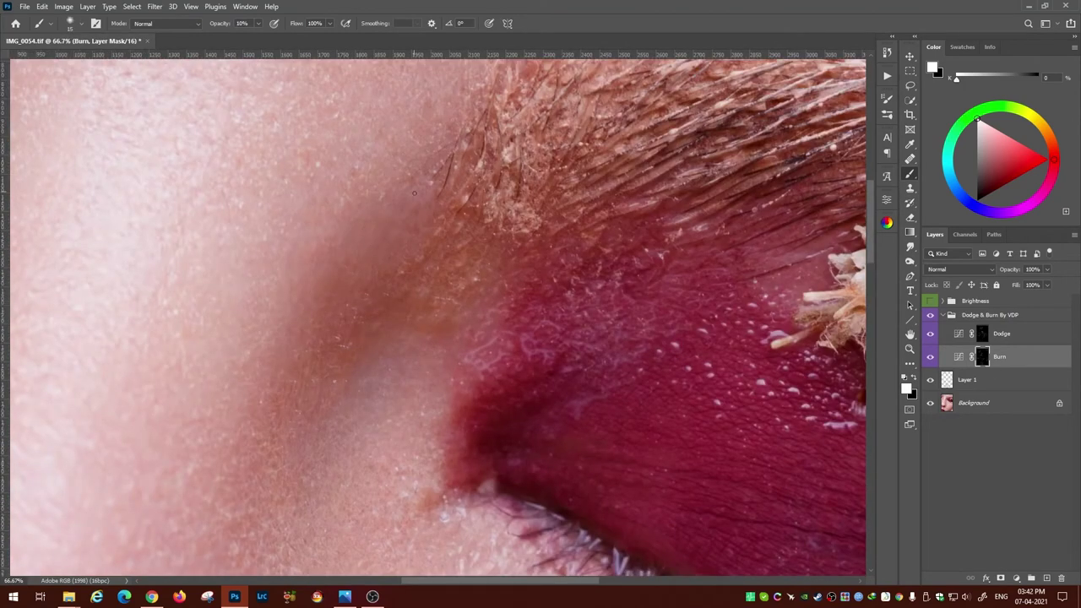
key(alt+bracketright)
key(alt+bracketleft)
key(bracketright)
key(ctrl+minus)
key(ctrl+minus)
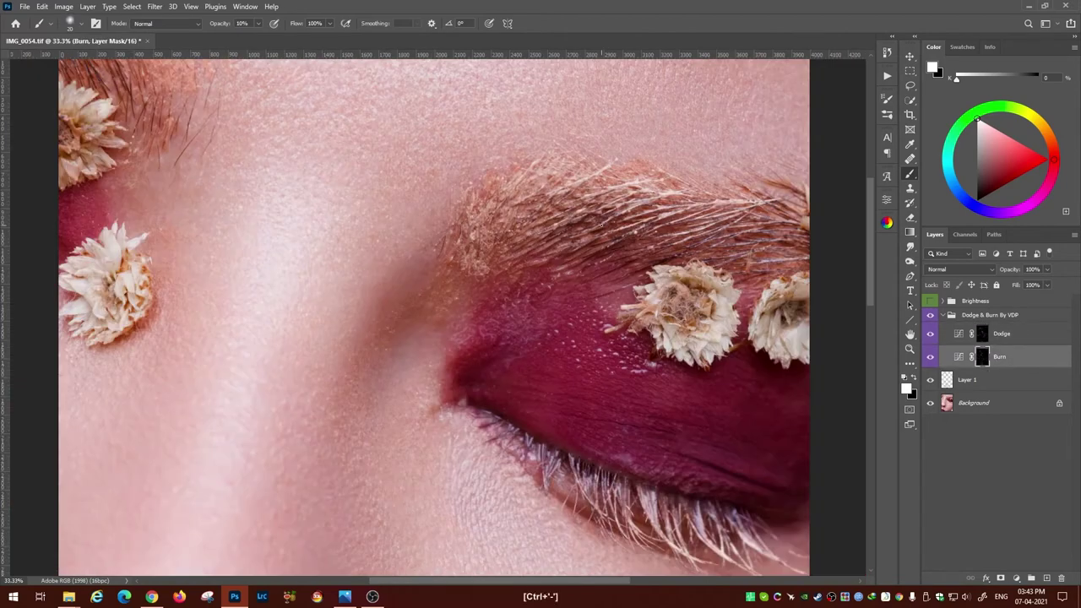
drag(790, 294, 808, 296)
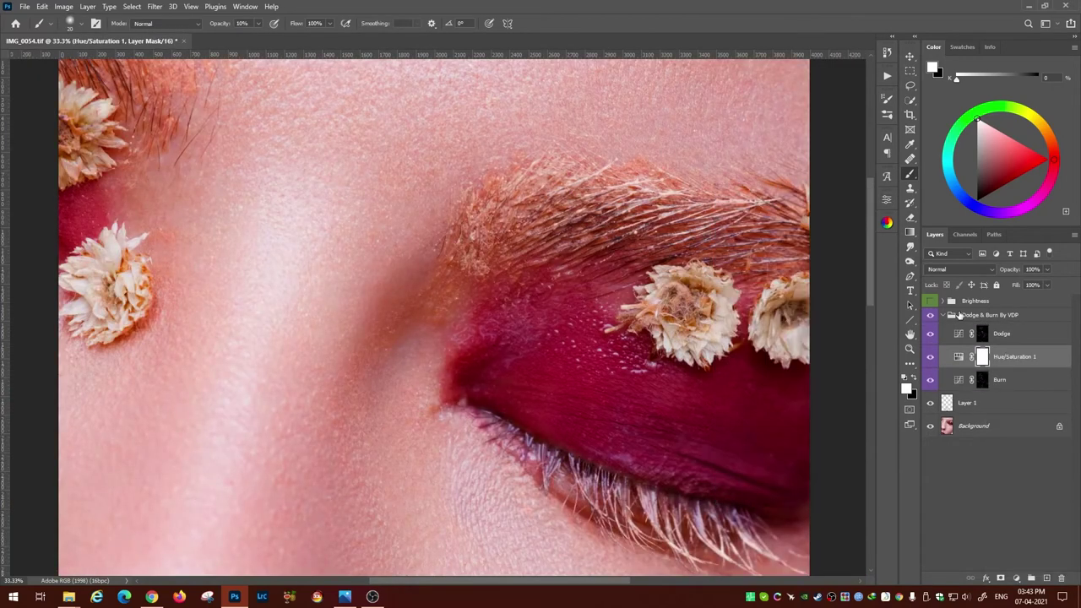
- Invert the Hue/Saturation mask to black and set brush opacity to 50%
key(ctrl+i)
key(5)
drag(497, 307, 388, 291)
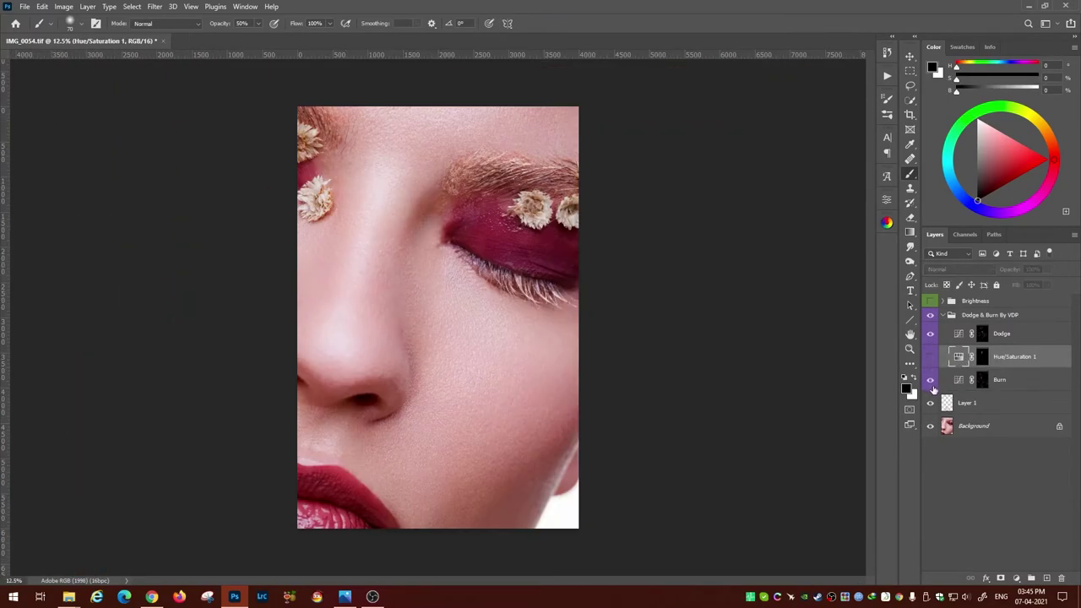
key(ctrl+plus)
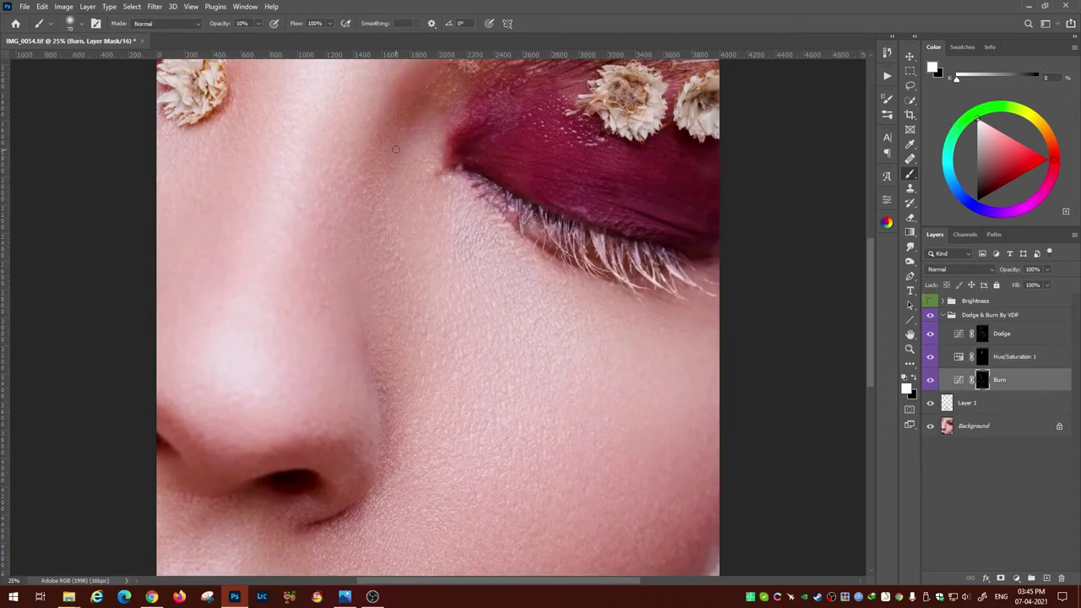
drag(420, 130, 424, 280)
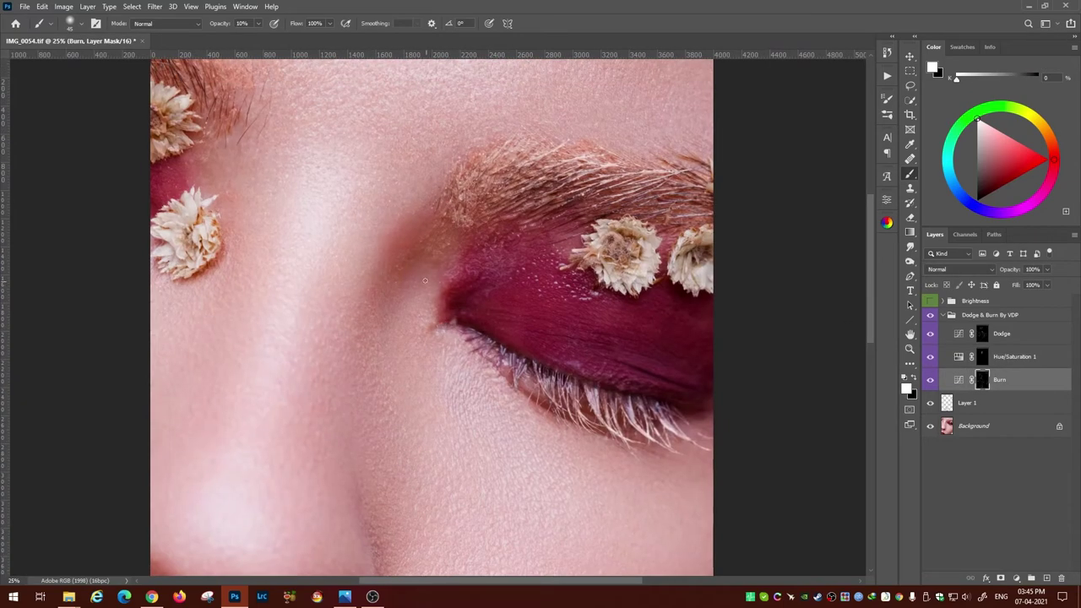
- Dodge and burn around the nose and eyelid, alternating the Dodge and Burn masks
key(alt+bracketright)
key(alt+bracketright)
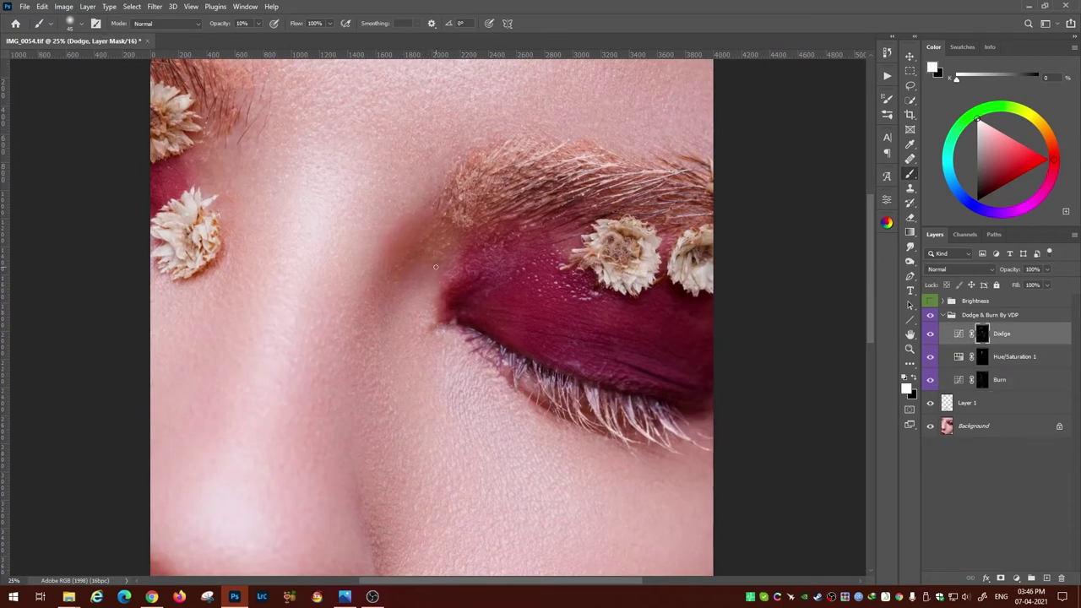
key(alt+bracketleft)
key(alt+bracketleft)
drag(706, 411, 647, 399)
drag(560, 309, 525, 200)
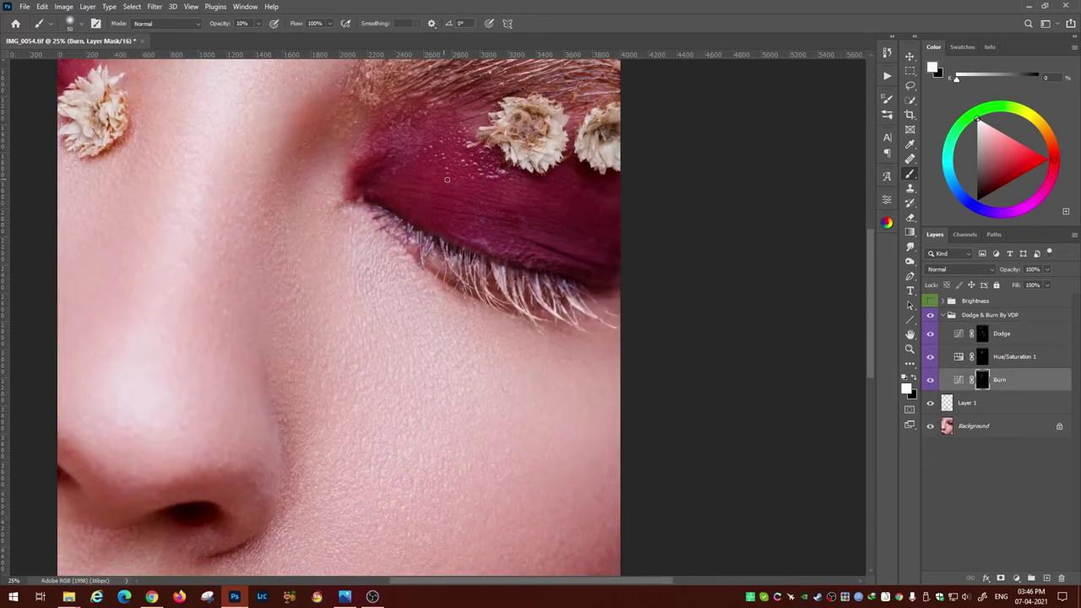
key(alt+bracketright)
key(alt+bracketright)
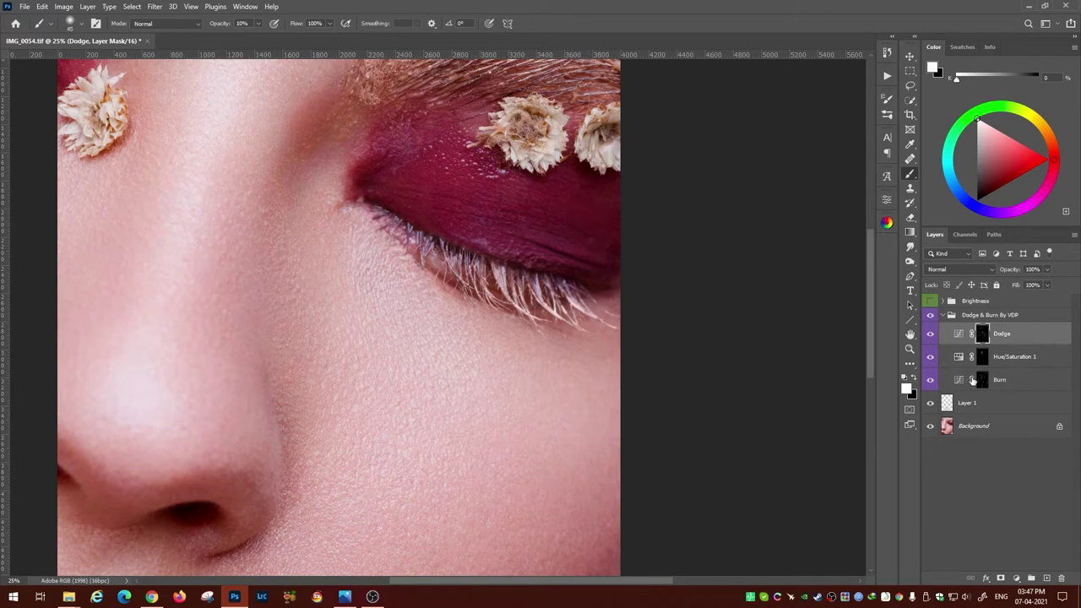
key(alt+bracketleft)
key(alt+bracketleft)
key(alt+bracketright)
key(alt+bracketright)
key(alt+bracketleft)
key(alt+bracketleft)
key(alt+bracketright)
key(alt+bracketright)
key(alt+bracketleft)
key(alt+bracketleft)
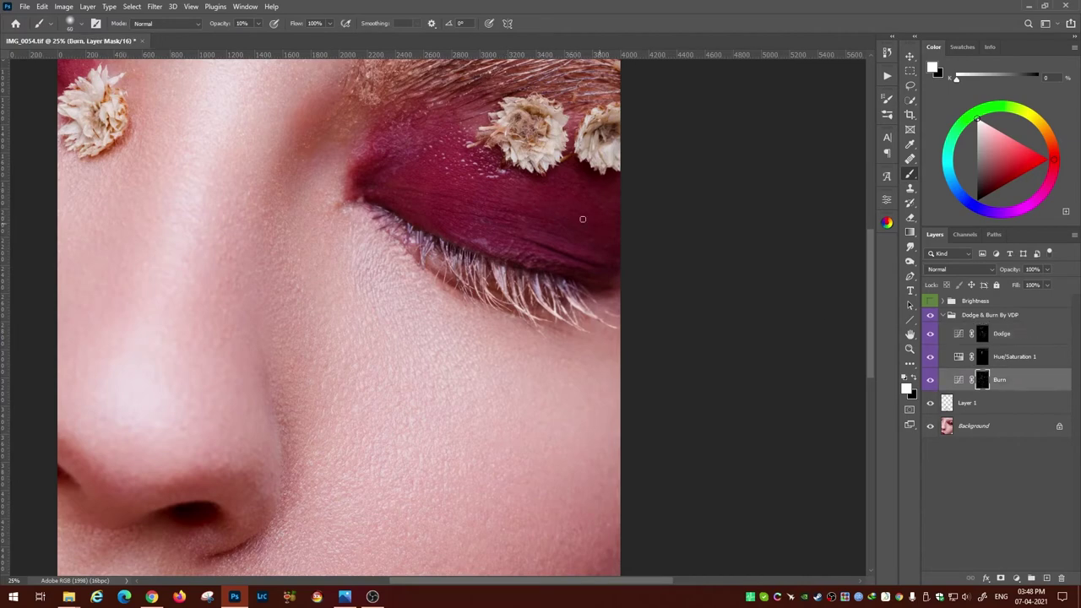
key(alt+bracketright)
key(alt+bracketright)
scroll(471, 217, up, 1)
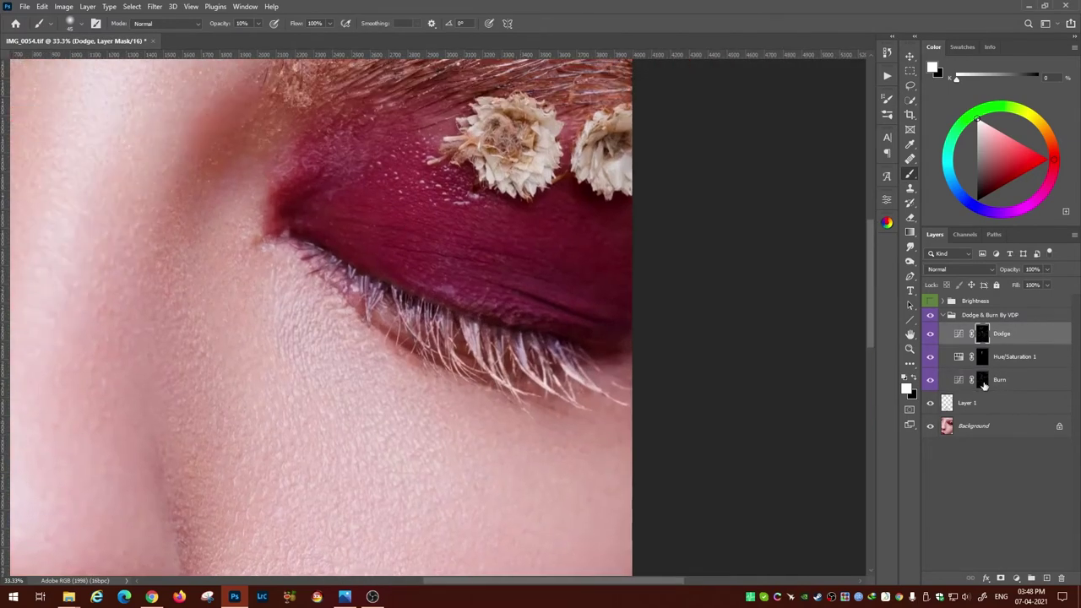
- Keep dodging and burning the lash line, shrinking the brush to 70
key(alt+bracketleft)
key(alt+bracketleft)
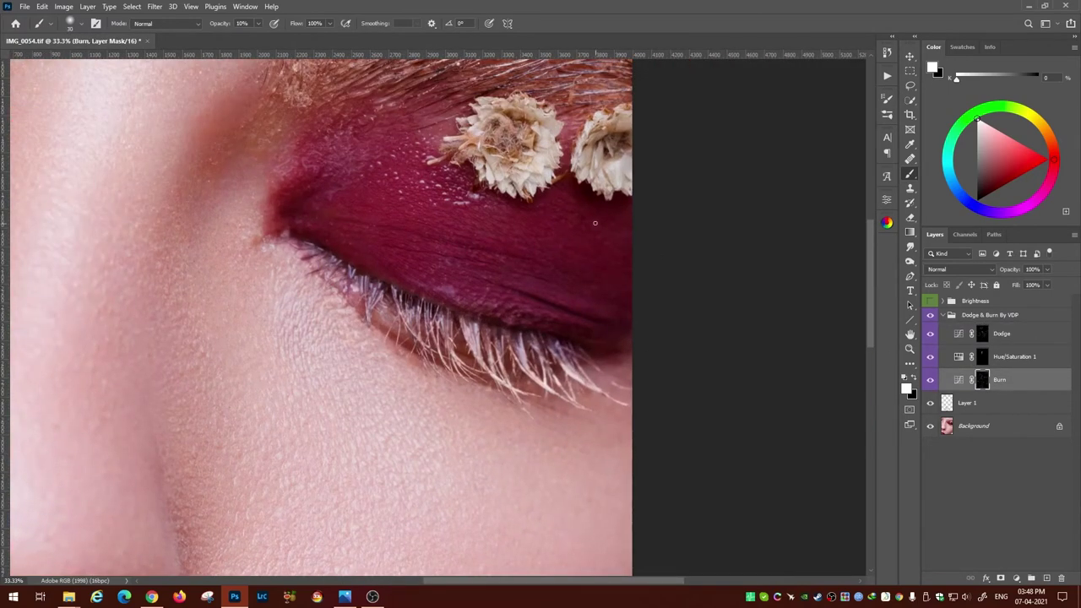
key(alt+bracketright)
key(alt+bracketright)
key(alt+bracketleft)
key(alt+bracketleft)
scroll(498, 270, down, 4)
key(alt+bracketright)
key(alt+bracketright)
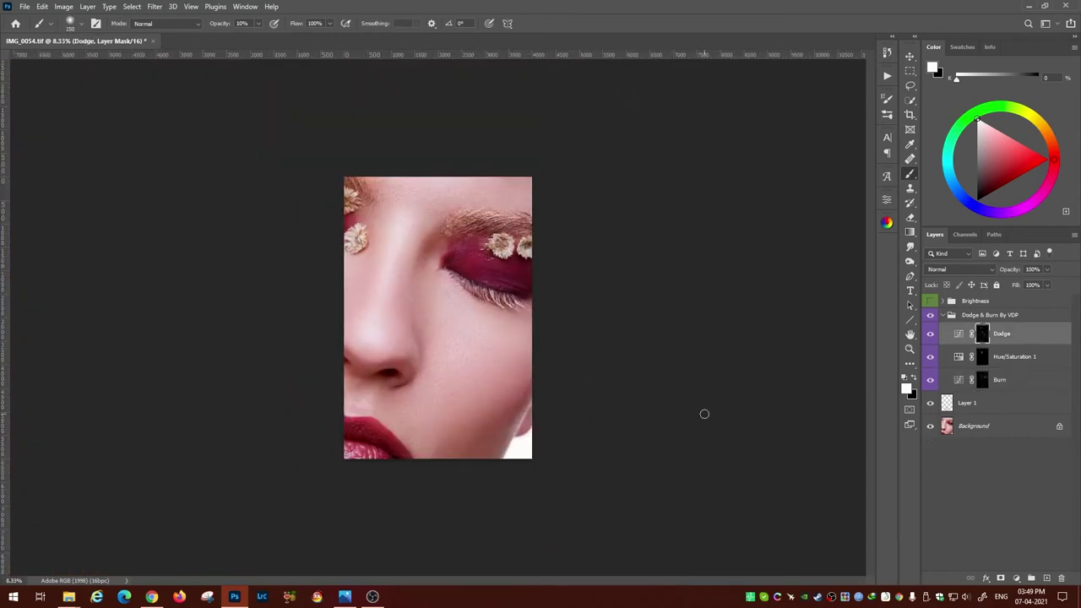
key(alt+bracketleft)
key(alt+bracketleft)
key(alt+bracketright)
key(alt+bracketright)
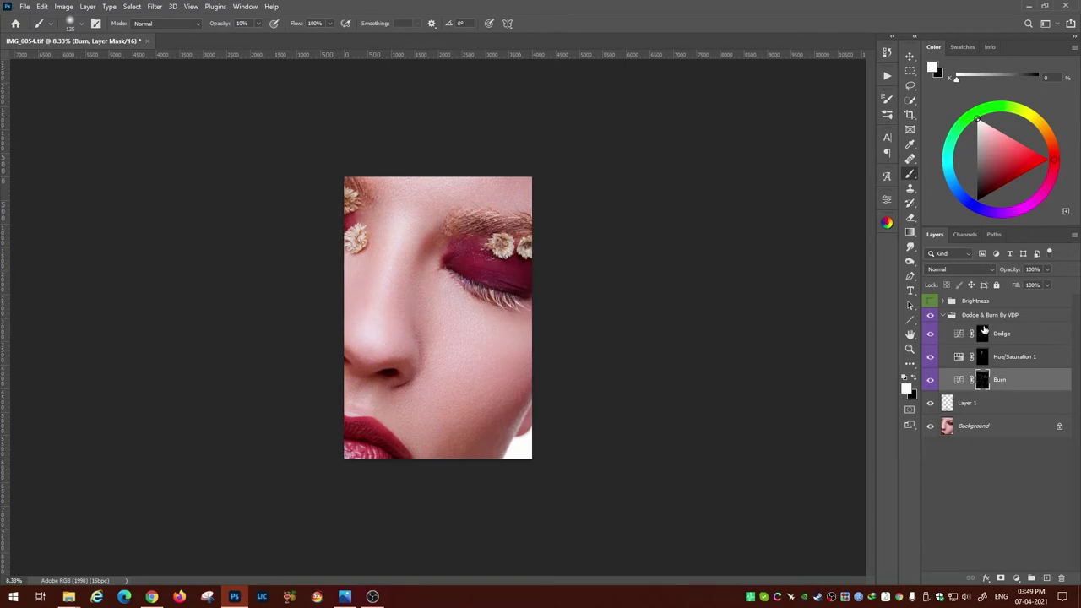
key(alt+bracketleft)
key(alt+bracketleft)
key(alt+bracketright)
key(alt+bracketright)
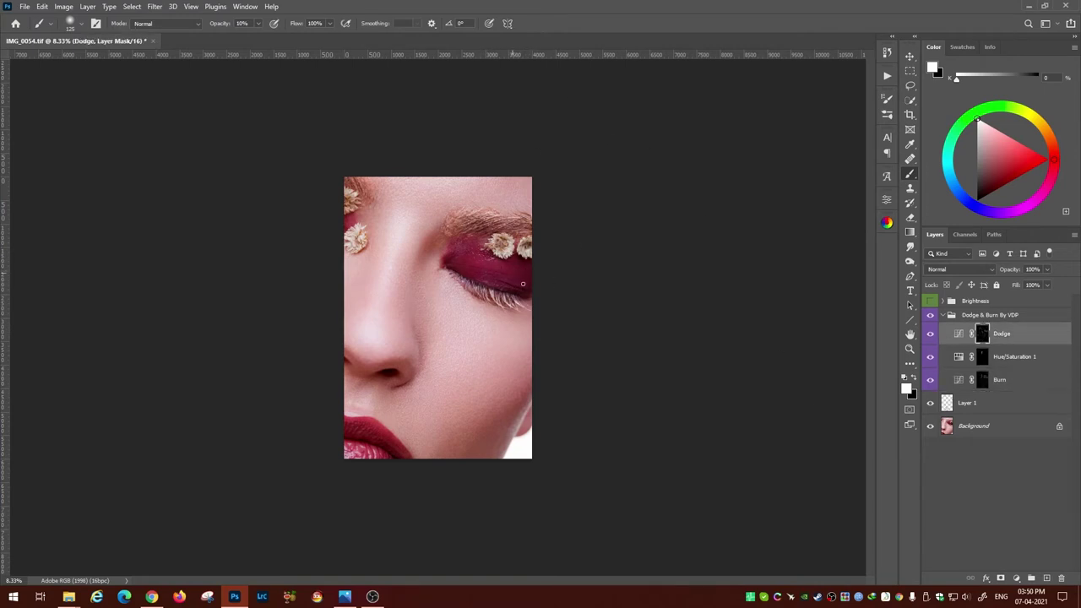
key(ctrl+plus)
key(alt+bracketleft)
key(alt+bracketleft)
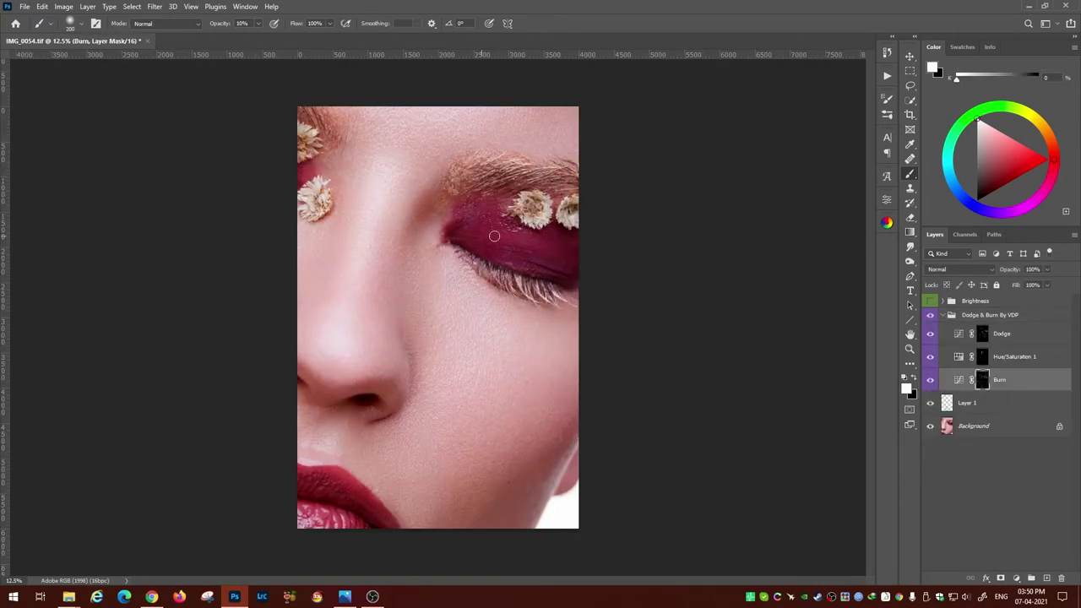
key(bracketleft)
key(bracketleft)
key(bracketleft)
key(alt+bracketright)
key(alt+bracketright)
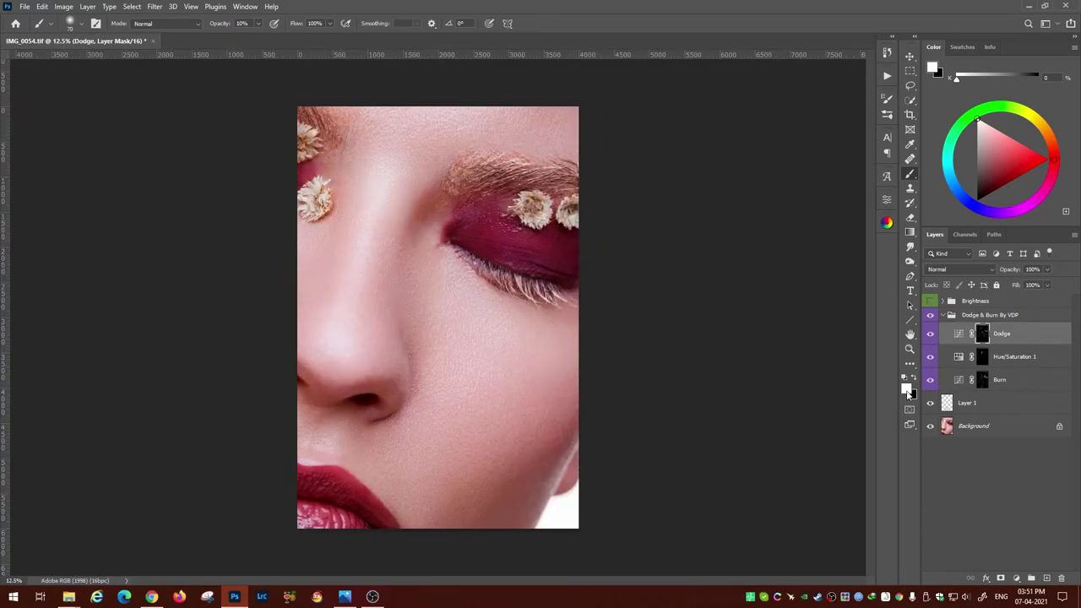
- Show the black-and-white Brightness group and dodge and burn the cheek on the Burn and Dodge masks
click(929, 301)
click(999, 379)
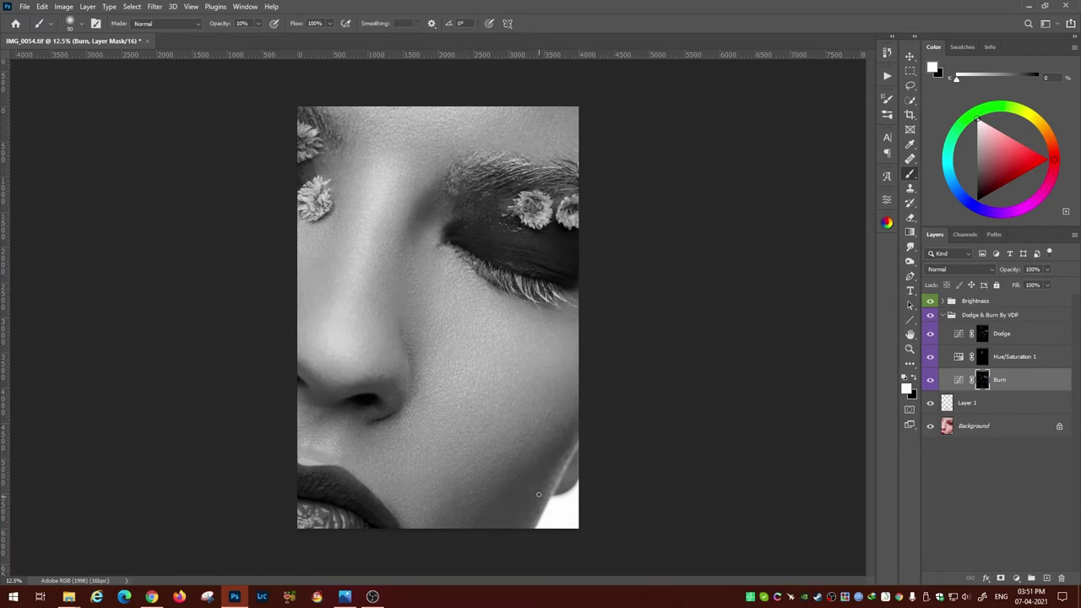
key(alt+bracketright)
key(alt+bracketright)
key(alt+bracketleft)
key(alt+bracketleft)
key(alt+bracketright)
key(alt+bracketright)
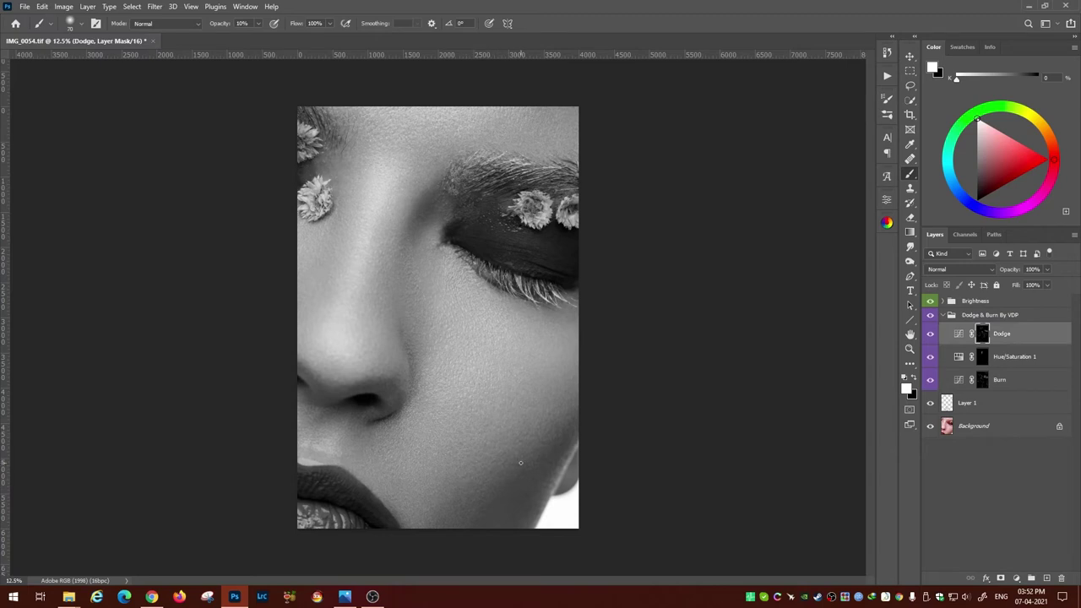
key(alt+bracketleft)
key(alt+bracketleft)
key(alt+bracketright)
key(alt+bracketright)
key(alt+bracketleft)
key(alt+bracketleft)
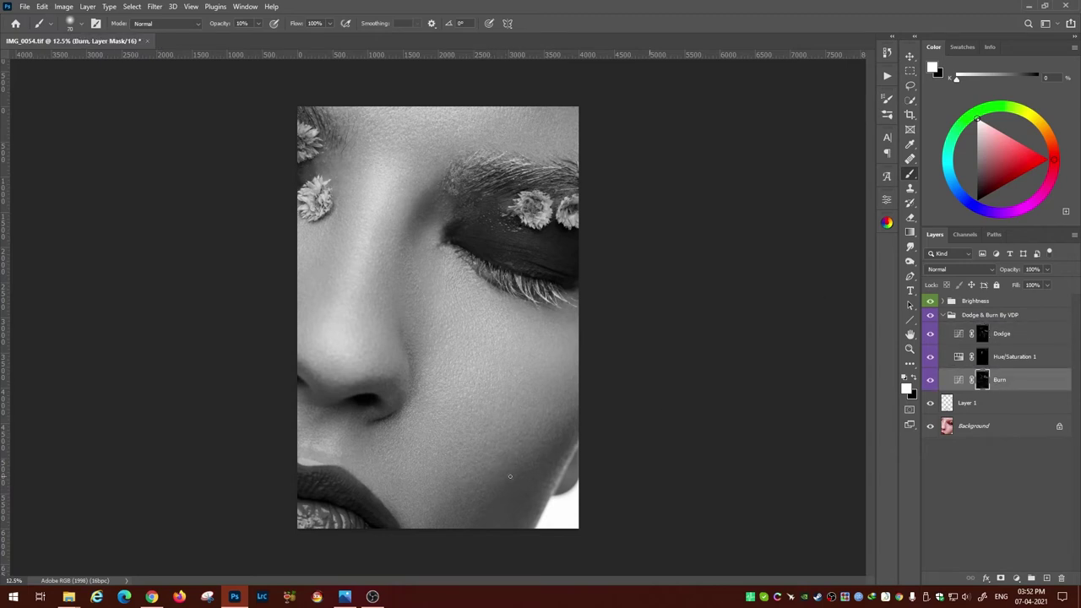
key(alt+bracketright)
key(alt+bracketright)
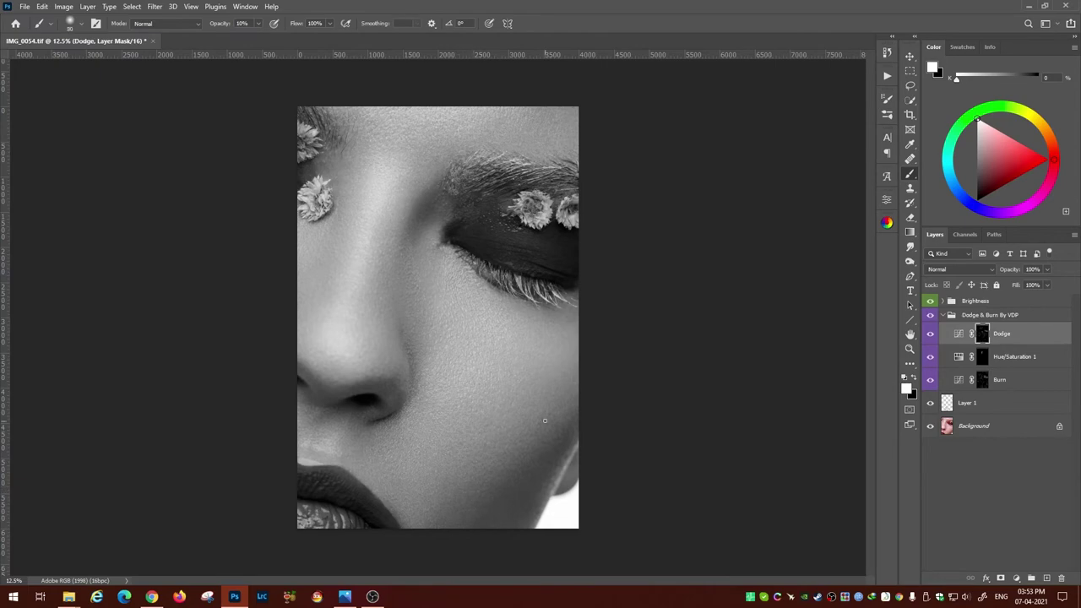
scroll(461, 490, up, 2)
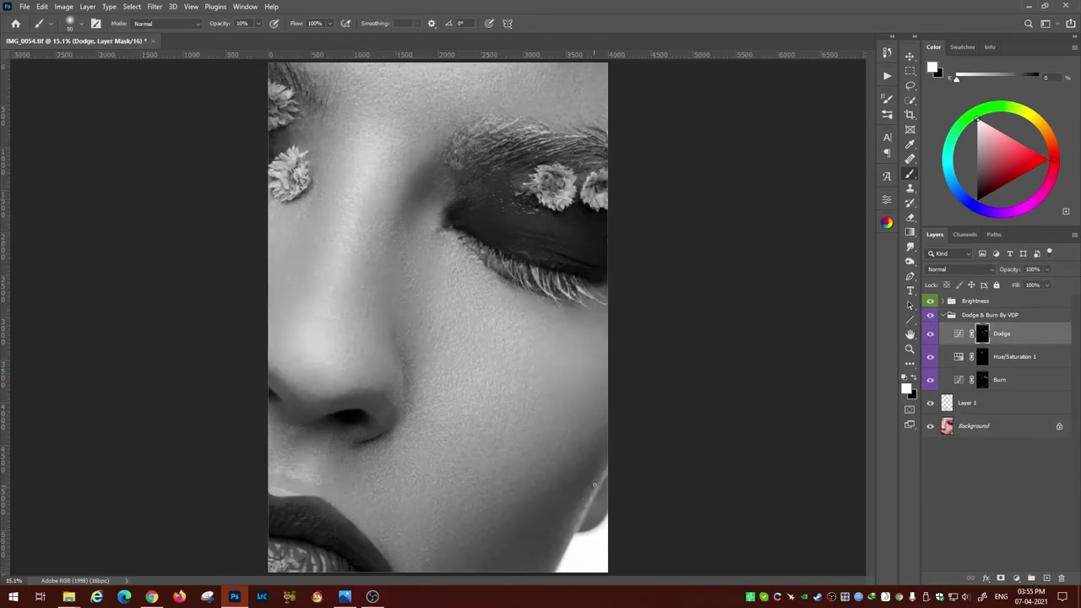
key(alt+bracketleft)
key(alt+bracketleft)
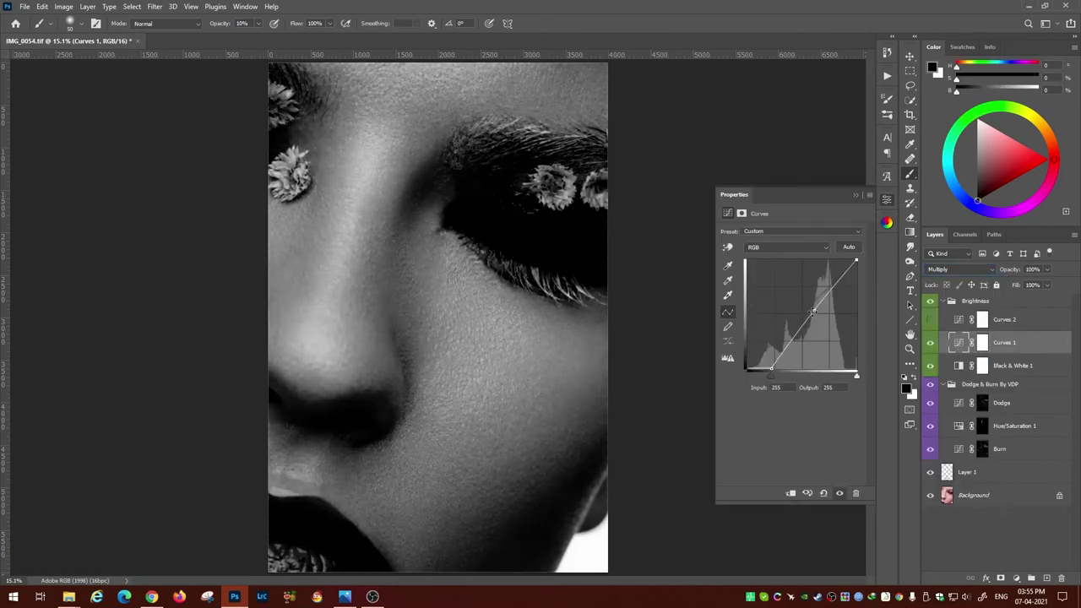
- Darken the black-and-white preview with Curves 1 and start shaping the nose side
drag(855, 260, 836, 259)
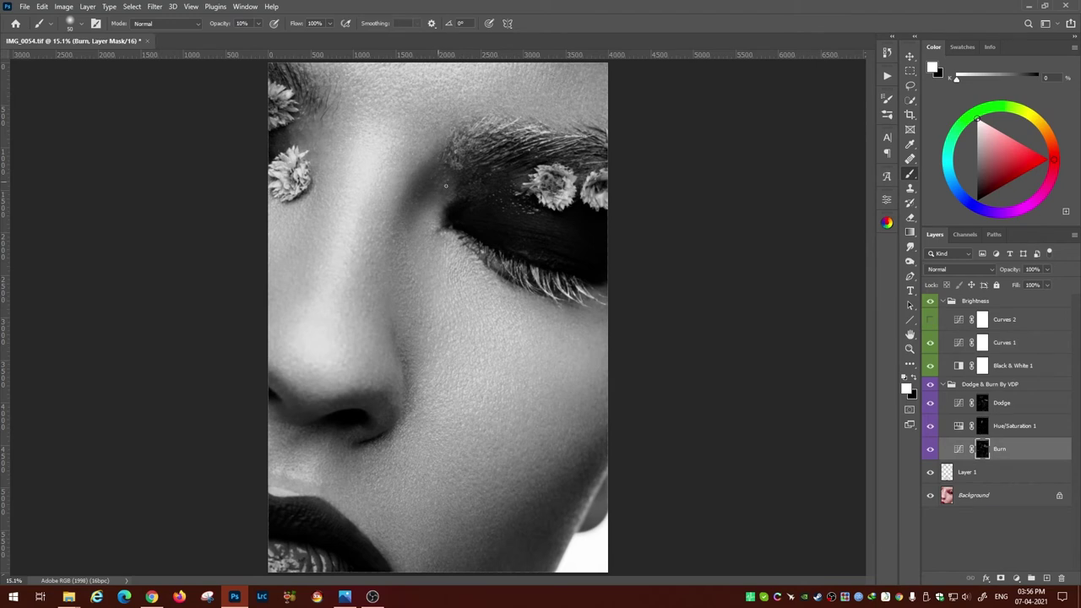
key(alt+bracketright)
key(alt+bracketright)
key(alt+bracketleft)
key(alt+bracketleft)
key(alt+bracketright)
key(alt+bracketright)
key(alt+bracketleft)
key(alt+bracketleft)
key(alt+bracketright)
key(alt+bracketright)
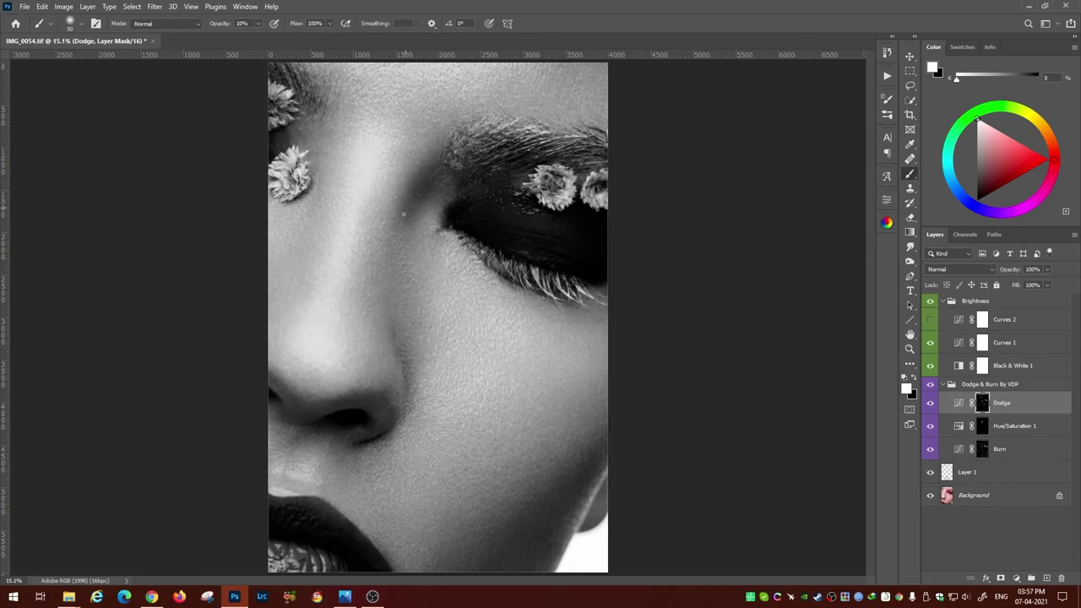
- Continue dodging and burning the cheek, alternating the Burn and Dodge masks
click(984, 446)
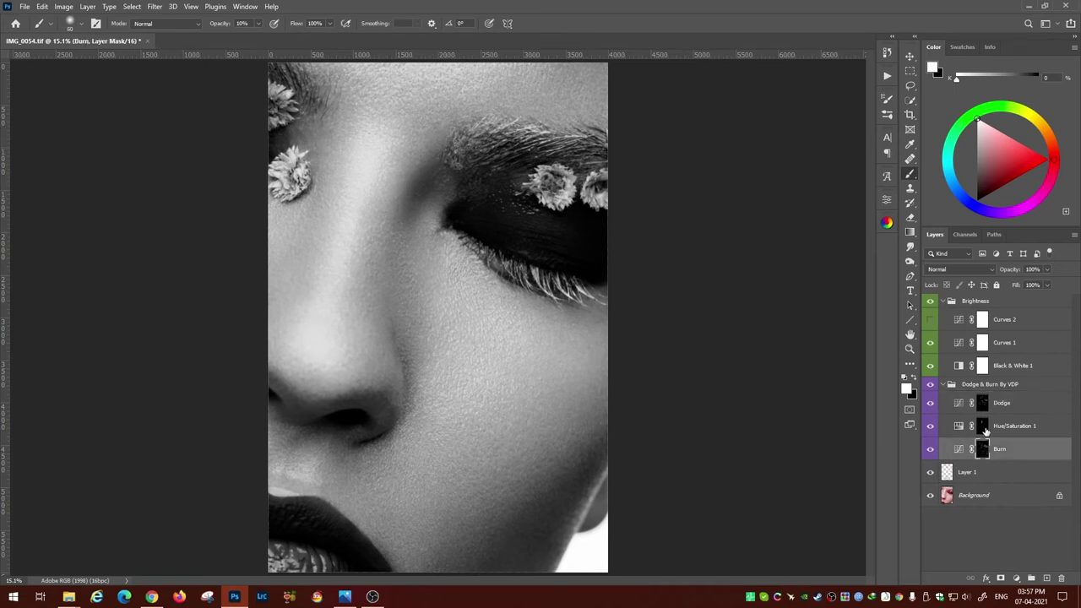
key(alt+bracketright)
key(alt+bracketright)
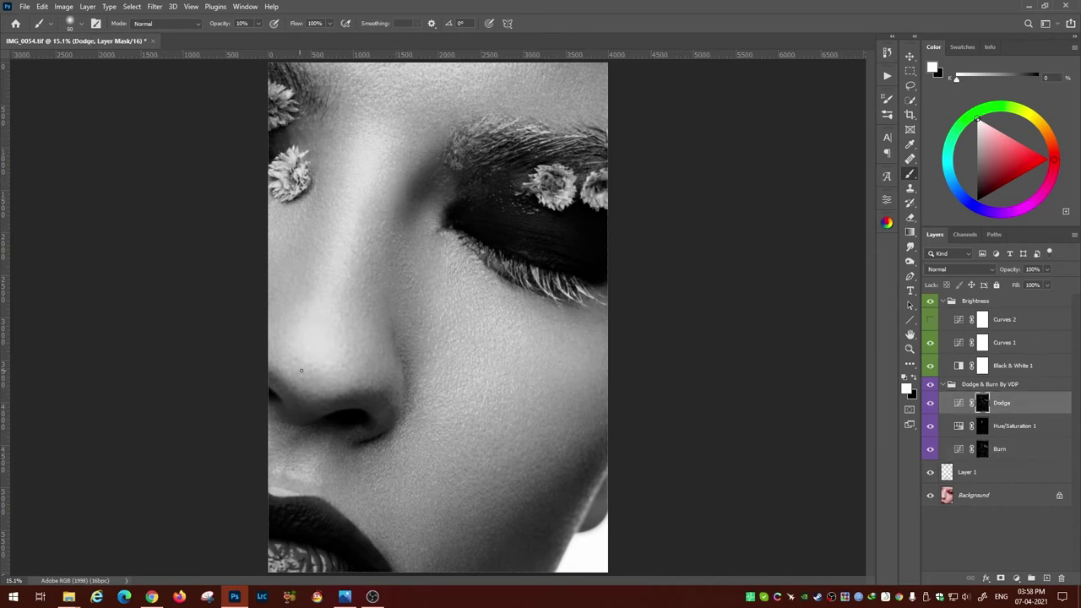
key(alt+bracketleft)
key(alt+bracketleft)
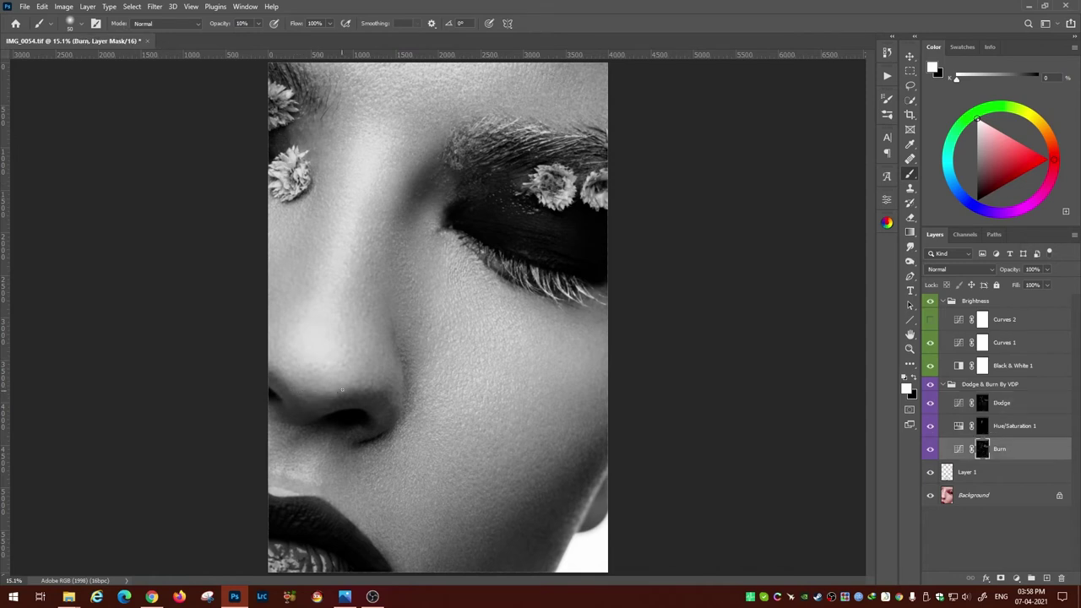
key(alt+bracketright)
key(alt+bracketright)
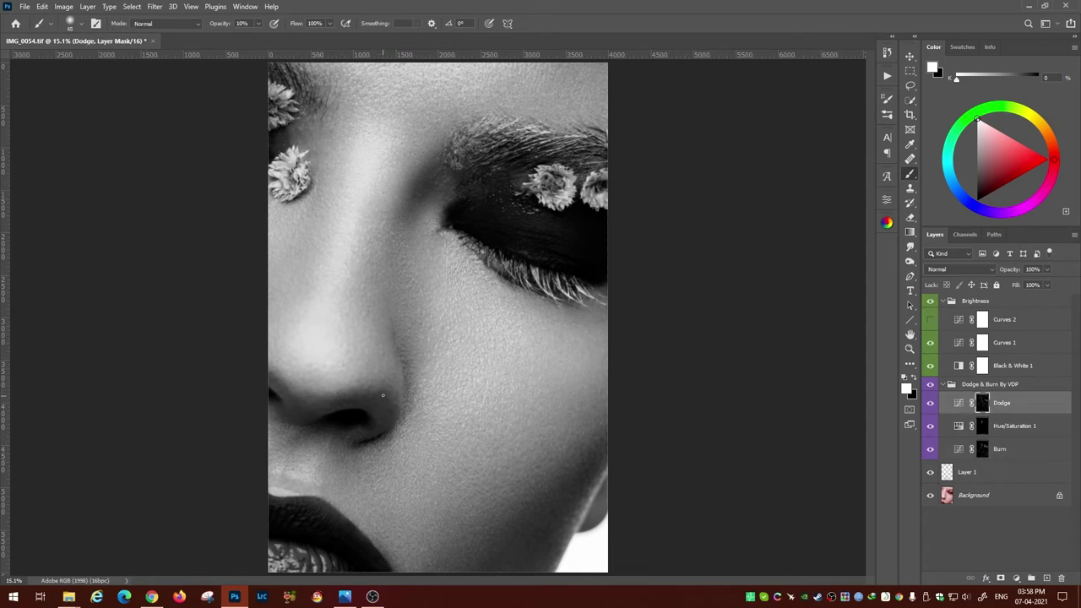
key(alt+bracketleft)
key(alt+bracketleft)
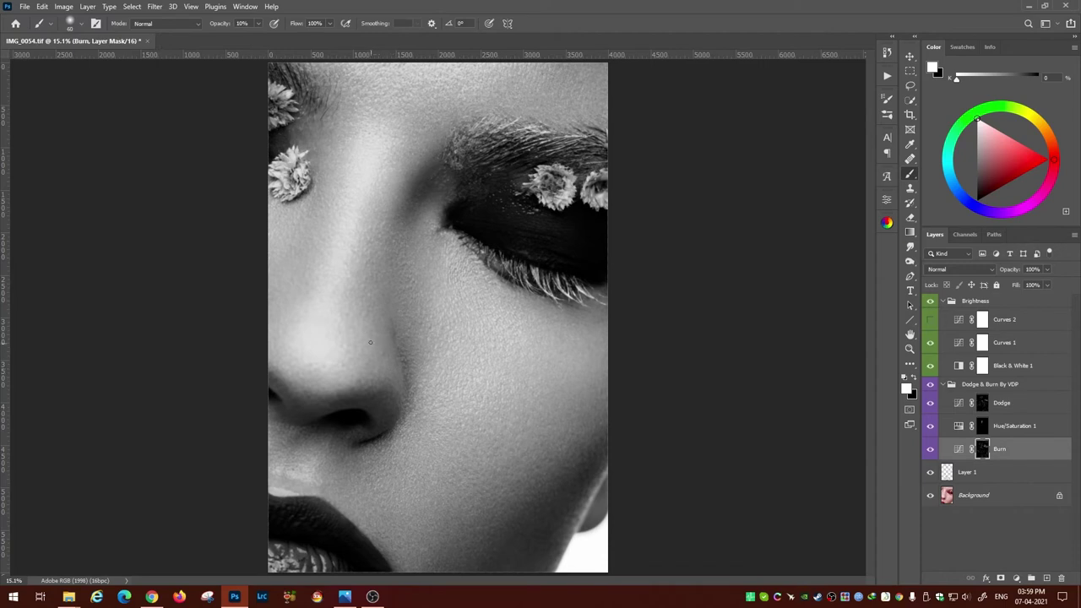
key(alt+bracketright)
key(alt+bracketright)
key(alt+bracketleft)
key(alt+bracketleft)
key(alt+bracketright)
key(alt+bracketright)
key(alt+bracketleft)
key(alt+bracketleft)
key(alt+bracketright)
key(alt+bracketright)
- Zoom in and finish dodging and burning the cheek beside the nose on both masks
key(ctrl+plus)
key(ctrl+plus)
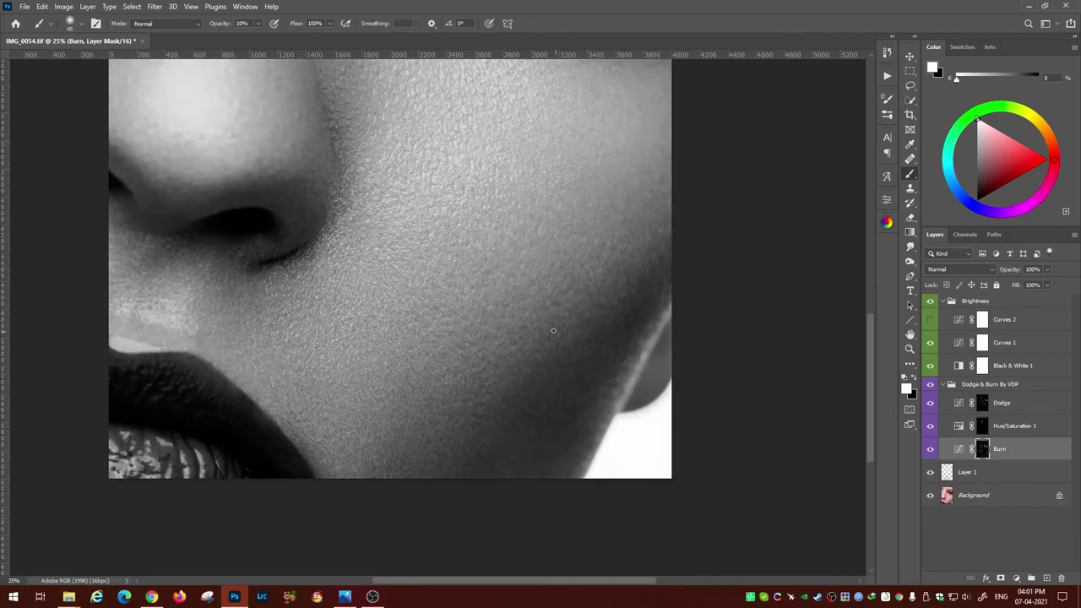
key(alt+bracketright)
key(alt+bracketright)
key(alt+bracketleft)
key(alt+bracketleft)
key(alt+bracketright)
key(alt+bracketright)
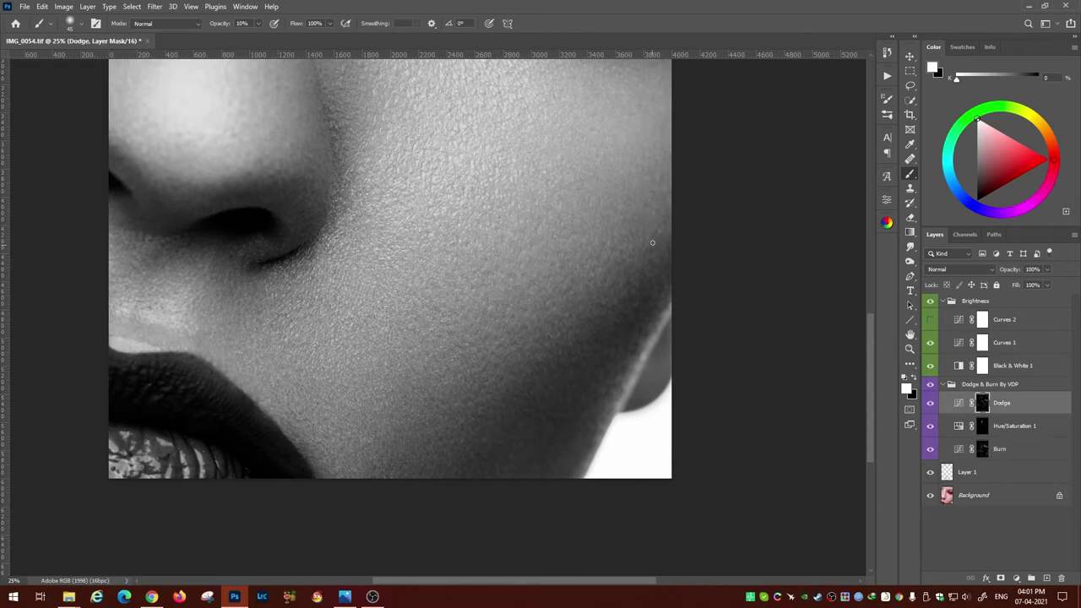
key(alt+bracketleft)
key(alt+bracketleft)
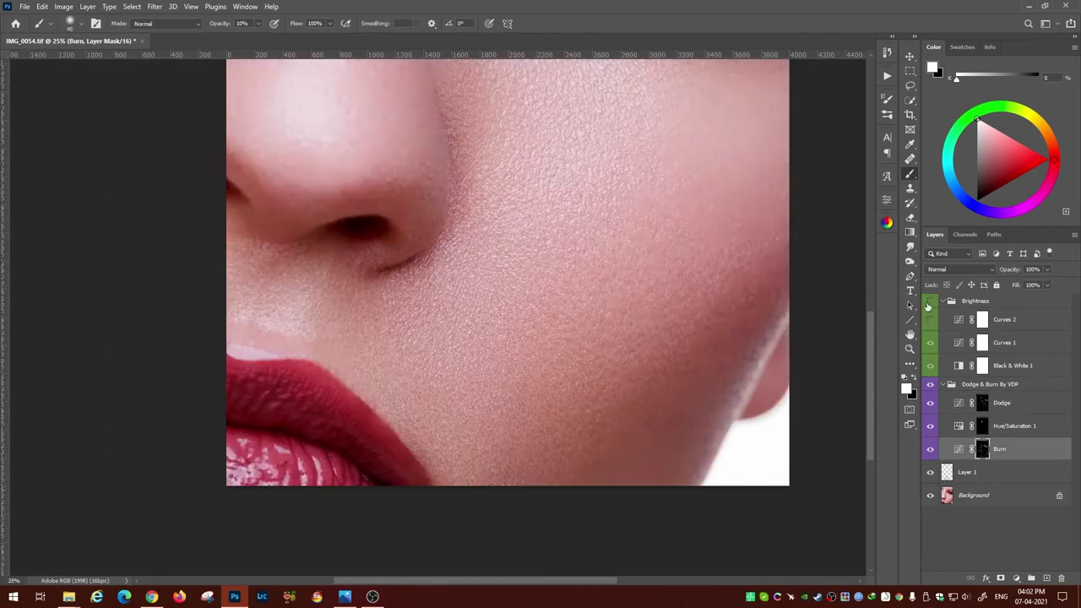
key(alt+bracketright)
key(alt+bracketright)
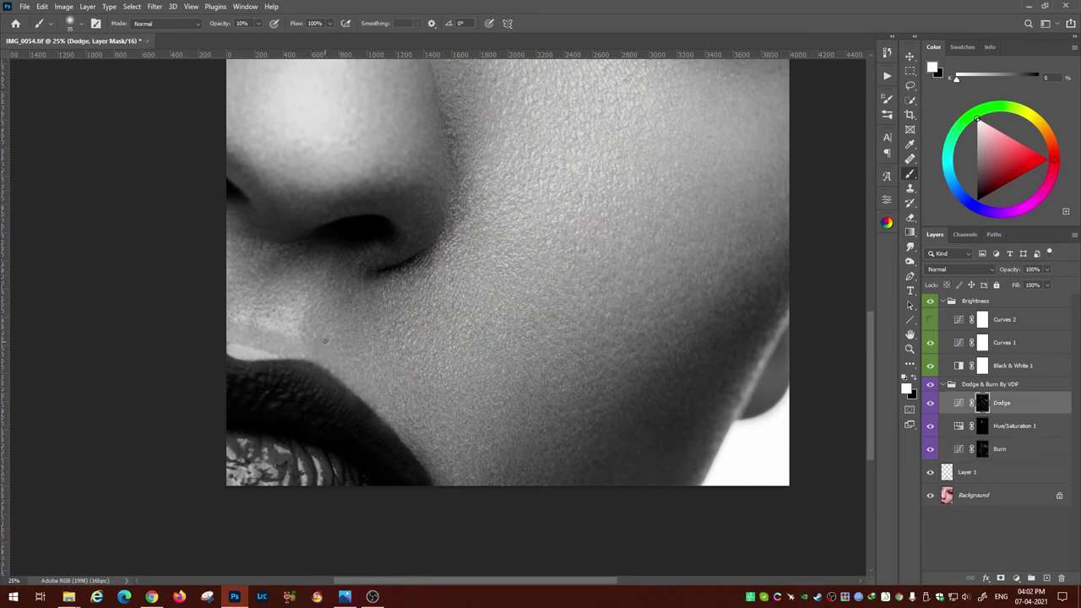
key(alt+bracketleft)
key(alt+bracketleft)
click(969, 405)
key(alt+bracketleft)
key(alt+bracketleft)
key(alt+bracketright)
key(alt+bracketright)
key(alt+bracketleft)
key(alt+bracketleft)
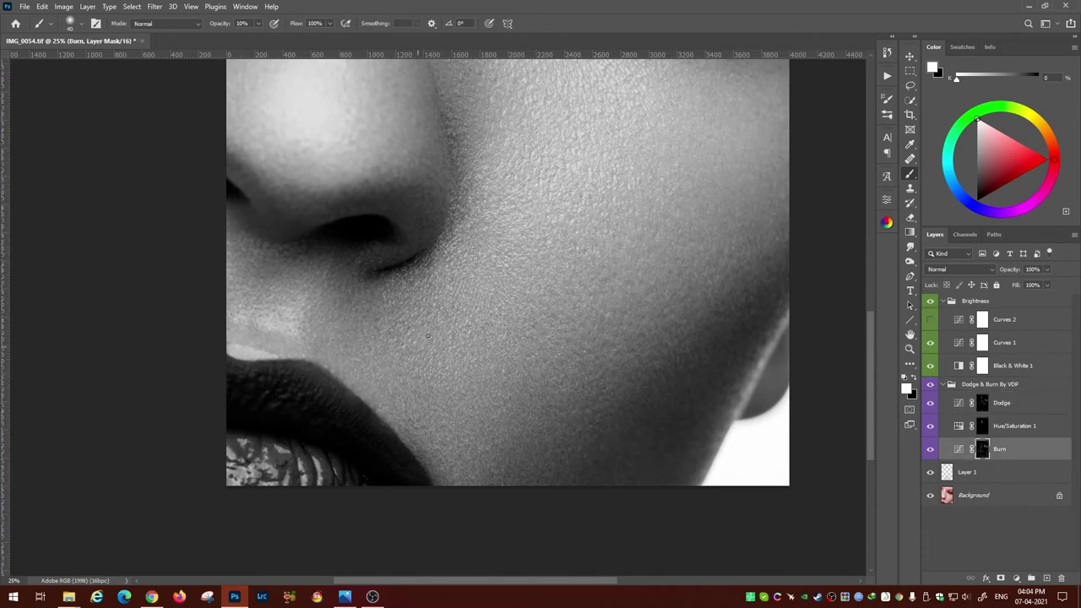
scroll(341, 354, left, 2)
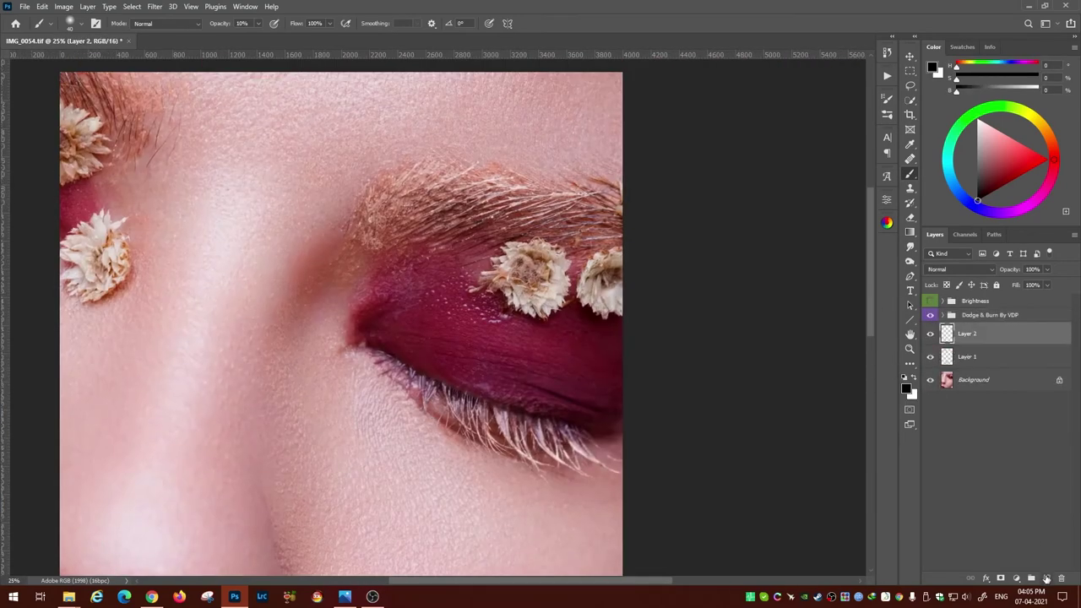
- Sample crimson shades from the eyeshadow and adjust the clone brush settings near the eye
alt+click(470, 282)
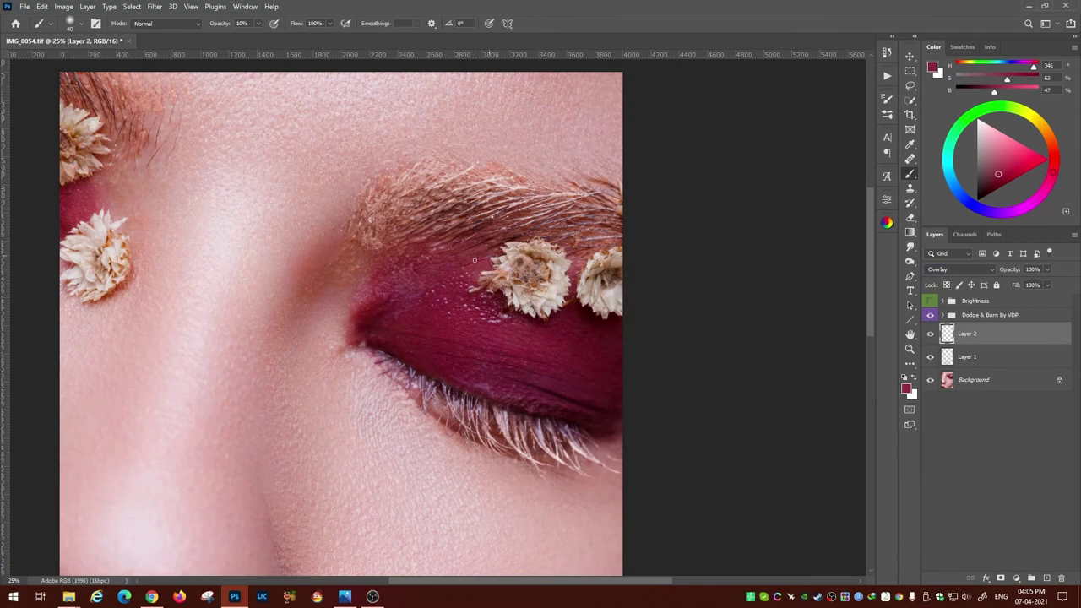
alt+click(529, 331)
alt+click(463, 318)
key(ctrl+plus)
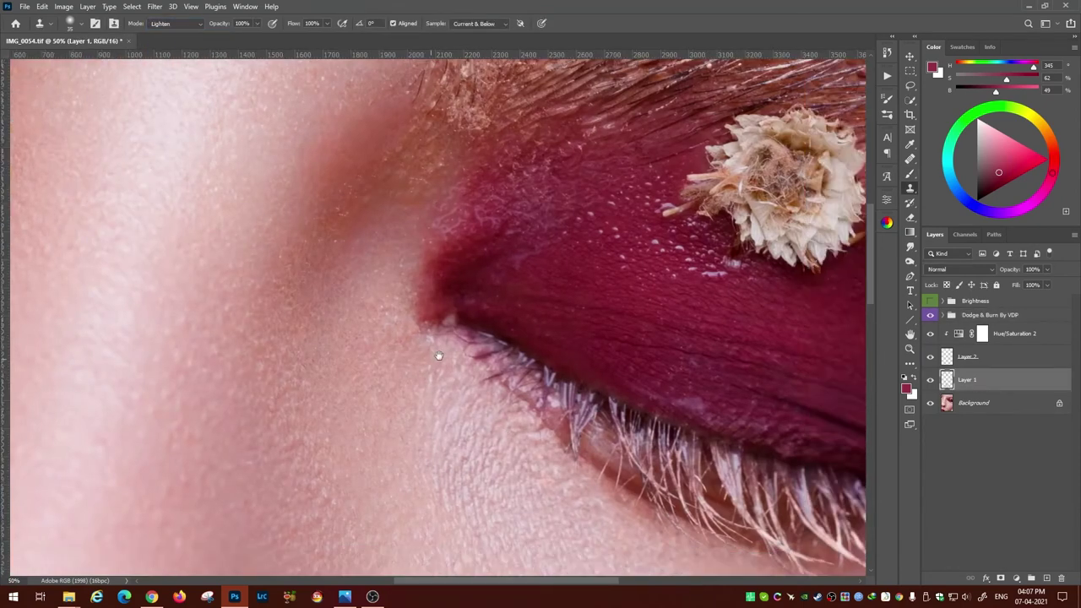
right_click(442, 403)
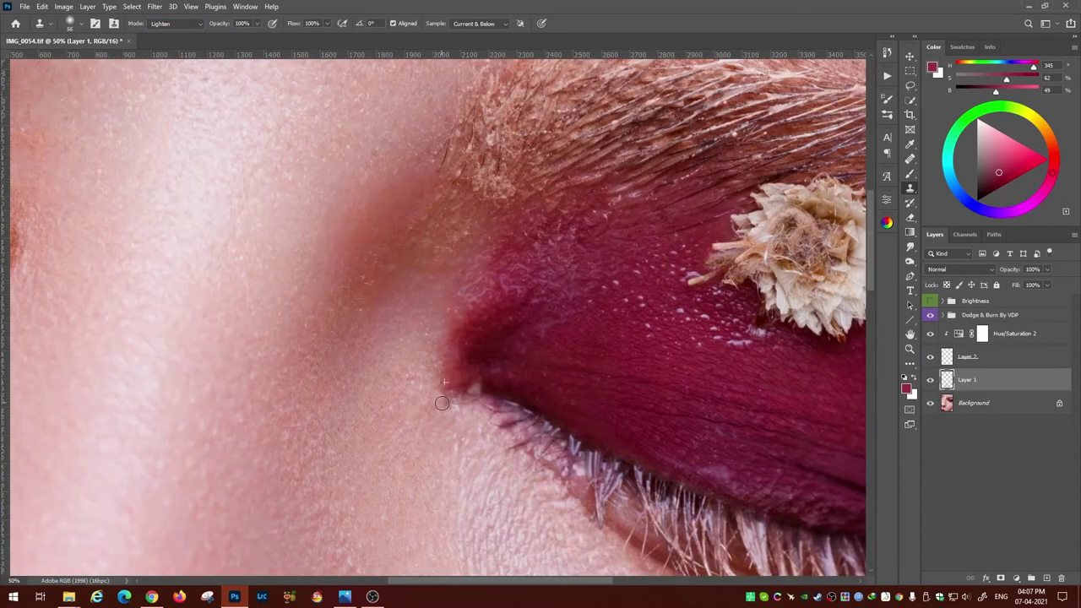
scroll(442, 403, down, 2)
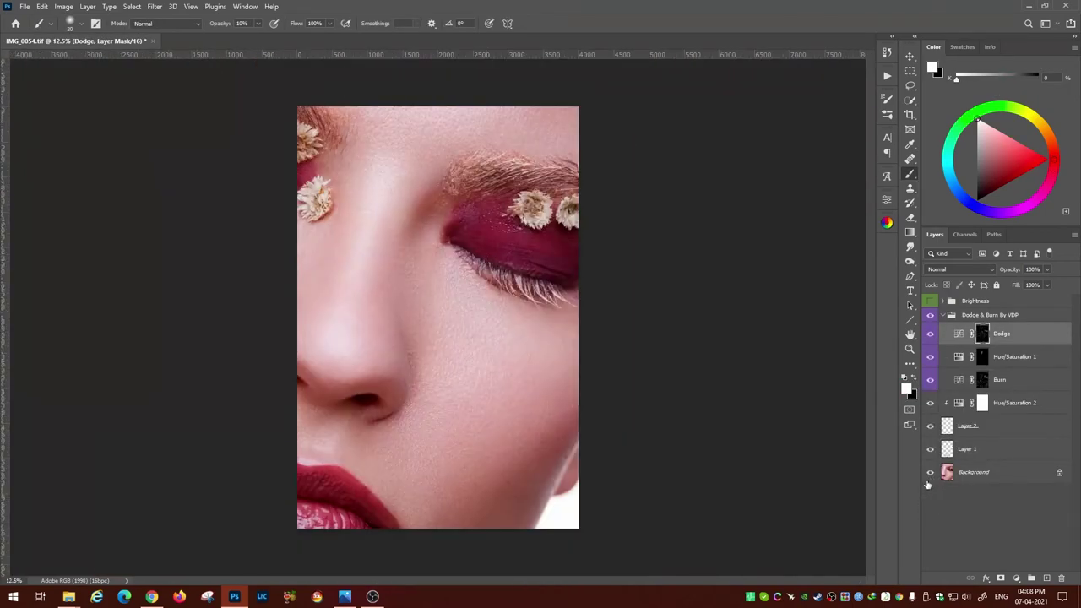
- Touch up the Dodge mask beside the inner eye corner, then zoom out to the whole face
click(980, 379)
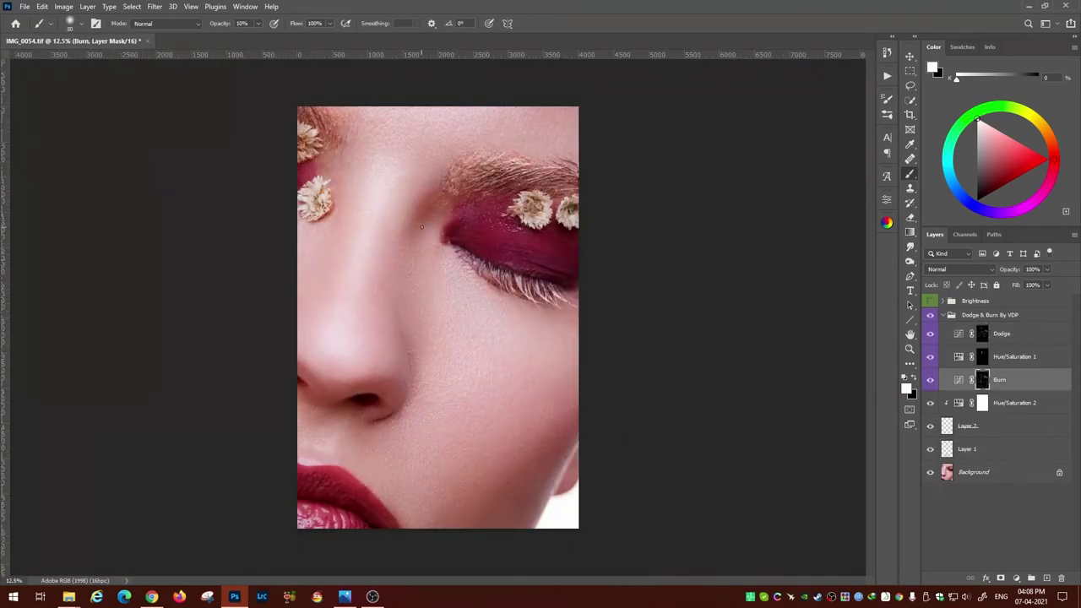
click(982, 334)
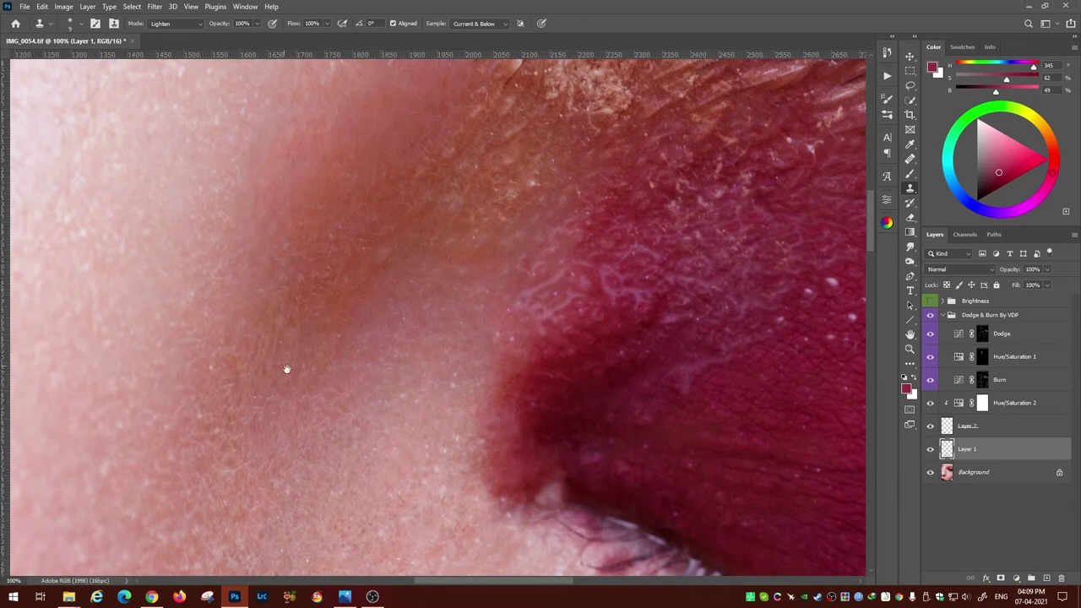
mouse_move(286, 369)
mouse_down()
mouse_move(246, 313)
mouse_move(326, 367)
mouse_move(281, 208)
mouse_up()
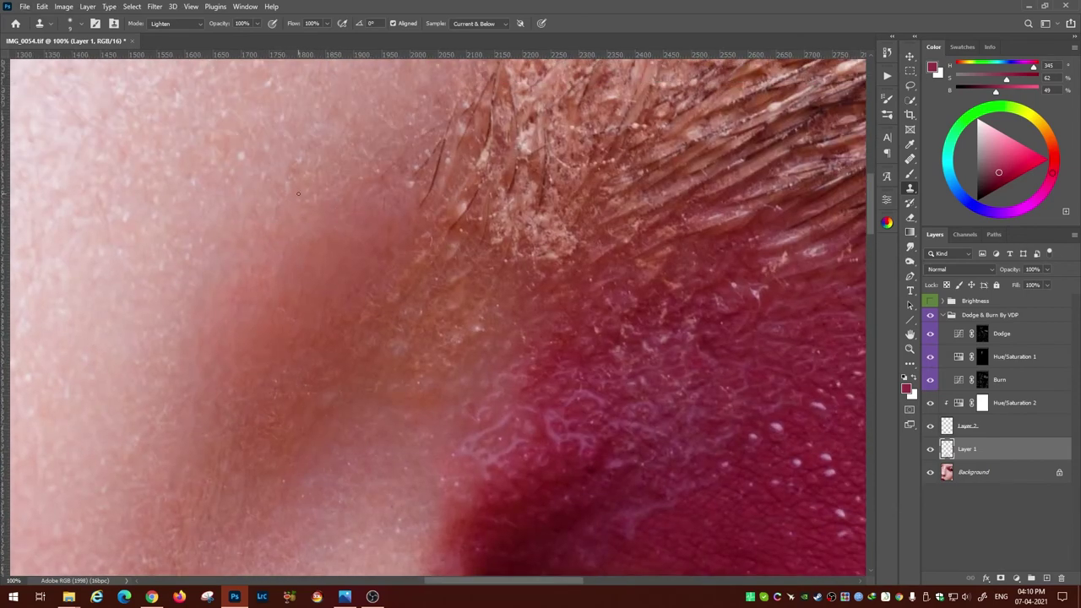
key(ctrl+minus)
key(ctrl+minus)
key(ctrl+minus)
- Collapse the Dodge & Burn group and run the Luminosity Masks By VDP action
click(990, 314)
click(887, 75)
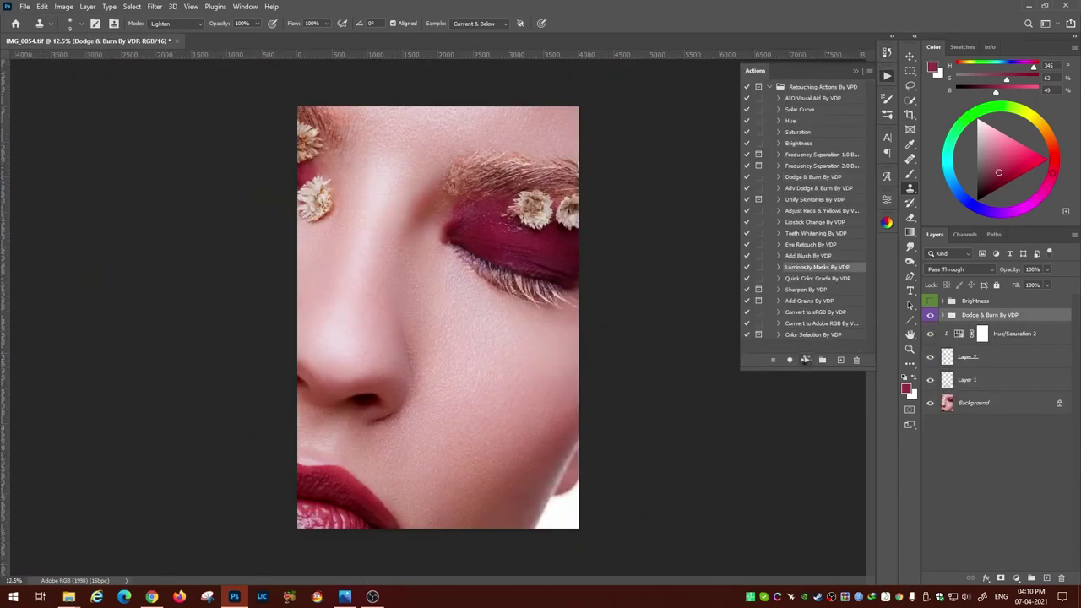
click(805, 359)
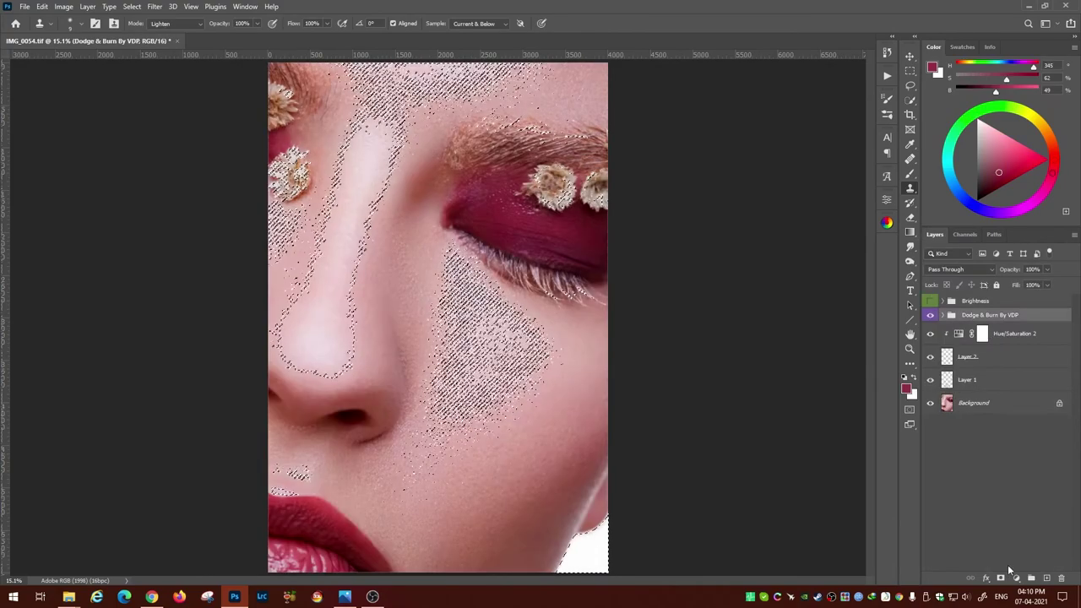
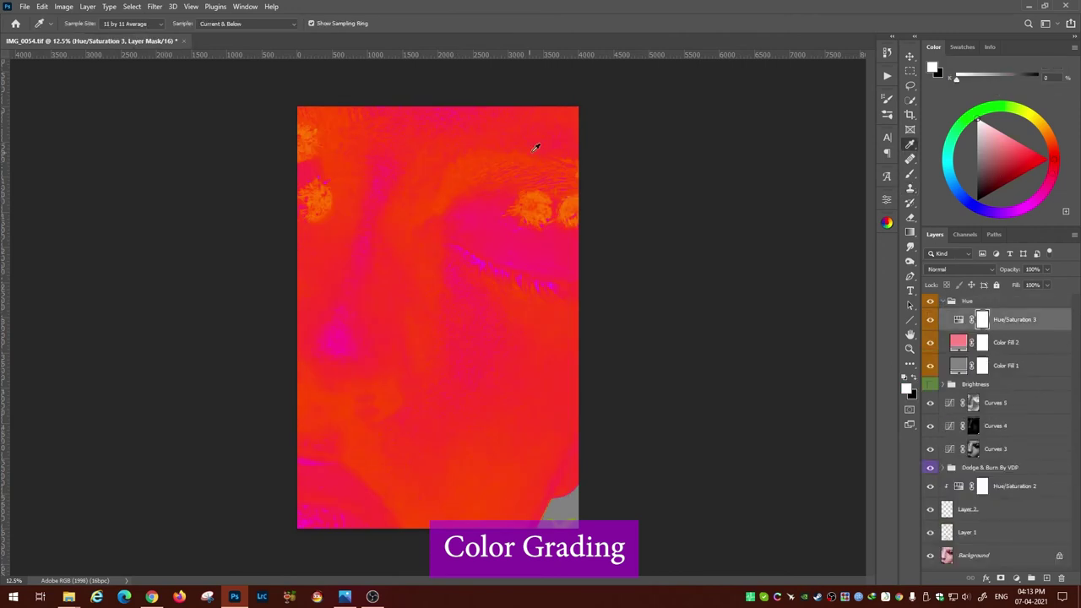
- Sample the orange eyebrow tone and shift the Color Scheme Designer toward red hues
drag(558, 136, 787, 428)
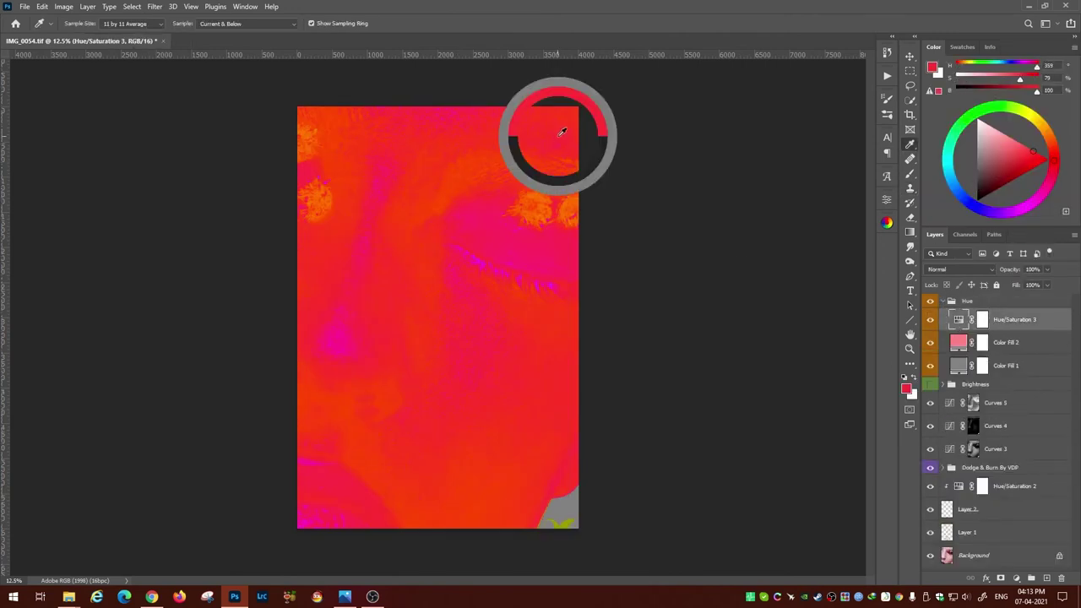
click(550, 441)
mouse_move(523, 236)
mouse_down()
mouse_move(539, 193)
mouse_move(784, 422)
mouse_up()
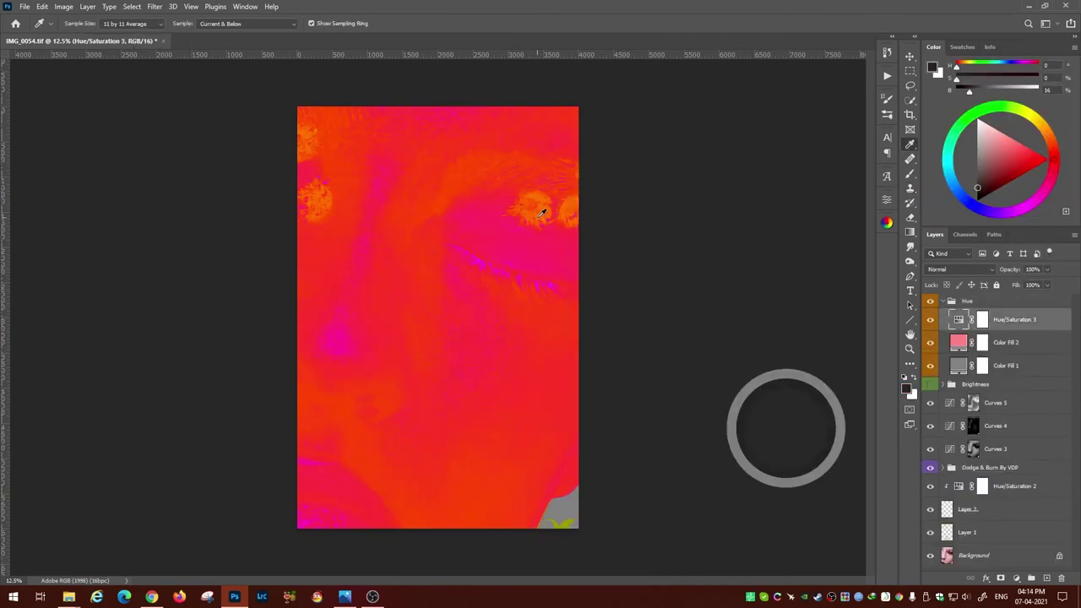
click(887, 224)
drag(456, 377, 452, 394)
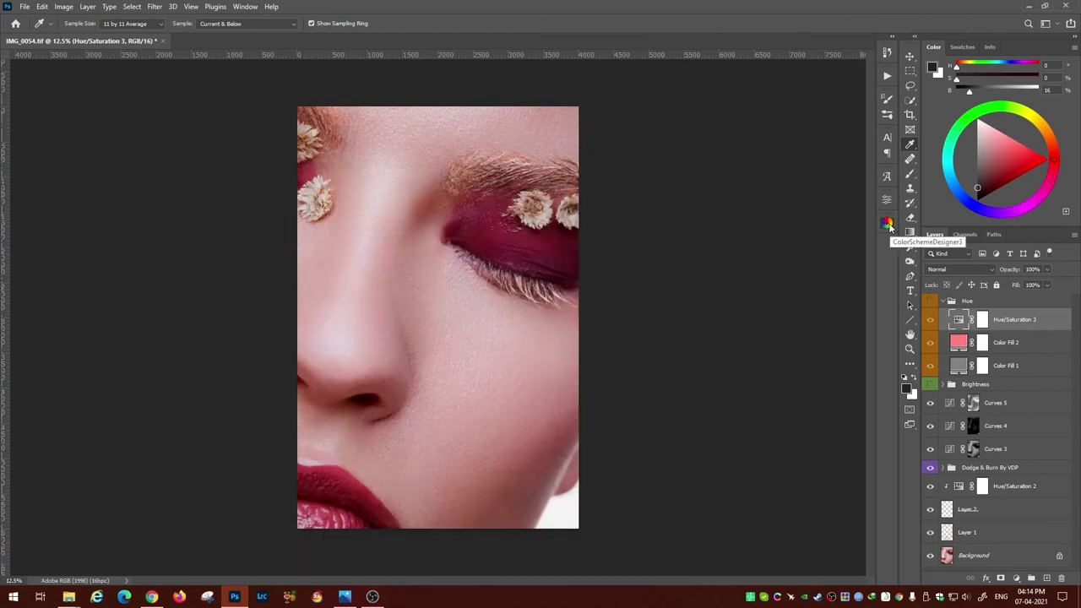
click(886, 224)
- Hide the Hue group, trial a Green/Red Curves 6 layer, then delete it, leaving Curves 5 active
click(944, 301)
key(ctrl+m)
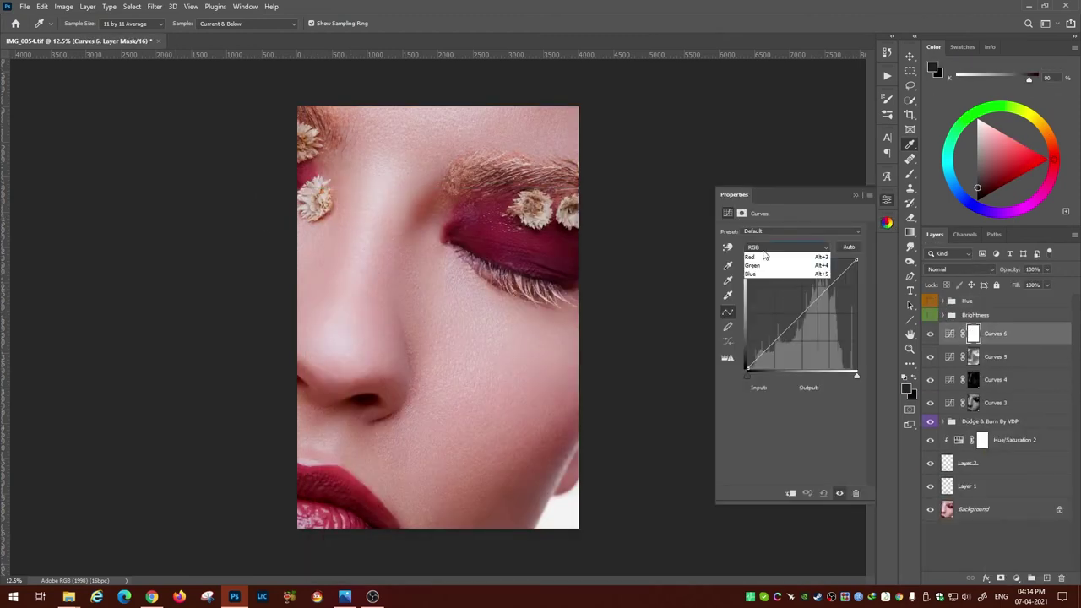
key(alt+4)
drag(747, 369, 747, 364)
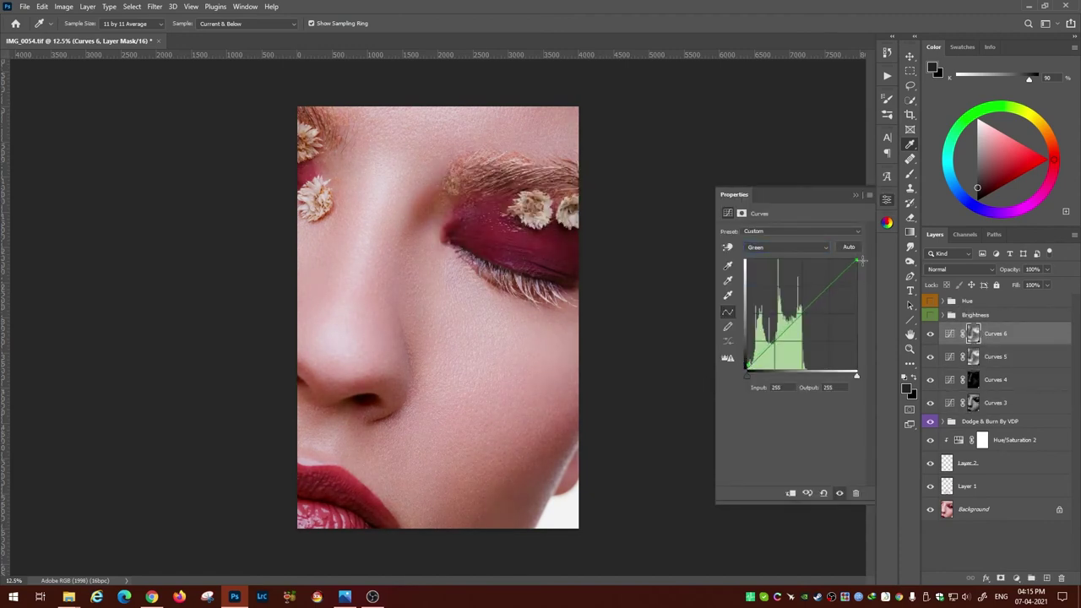
key(alt+3)
key(Delete)
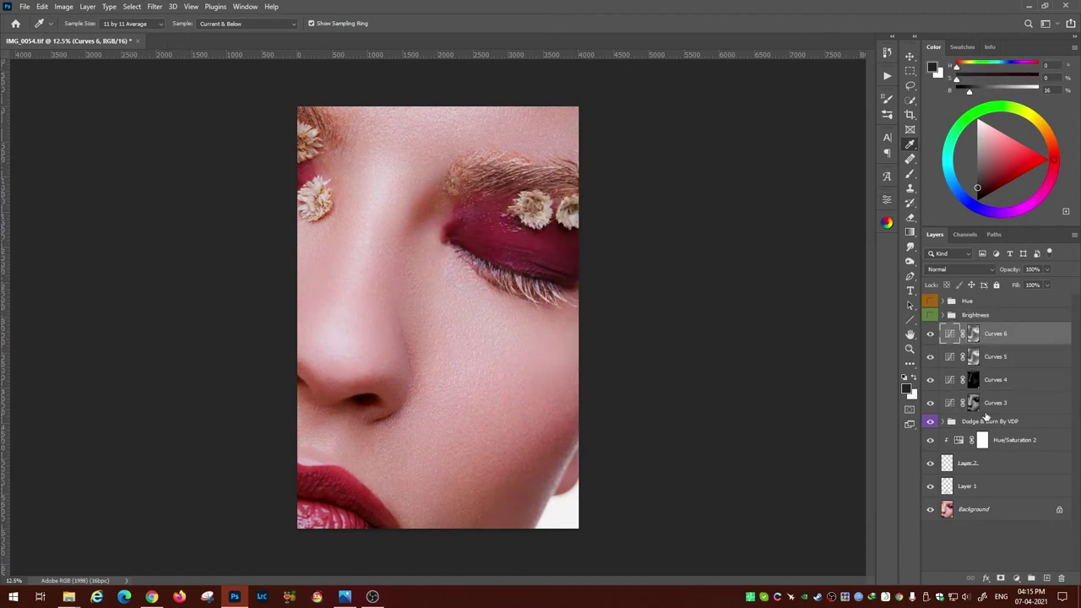
click(945, 334)
- Paint with a soft 10% brush, alternating between the Dodge and Burn masks on the cheek
scroll(429, 282, up, 5)
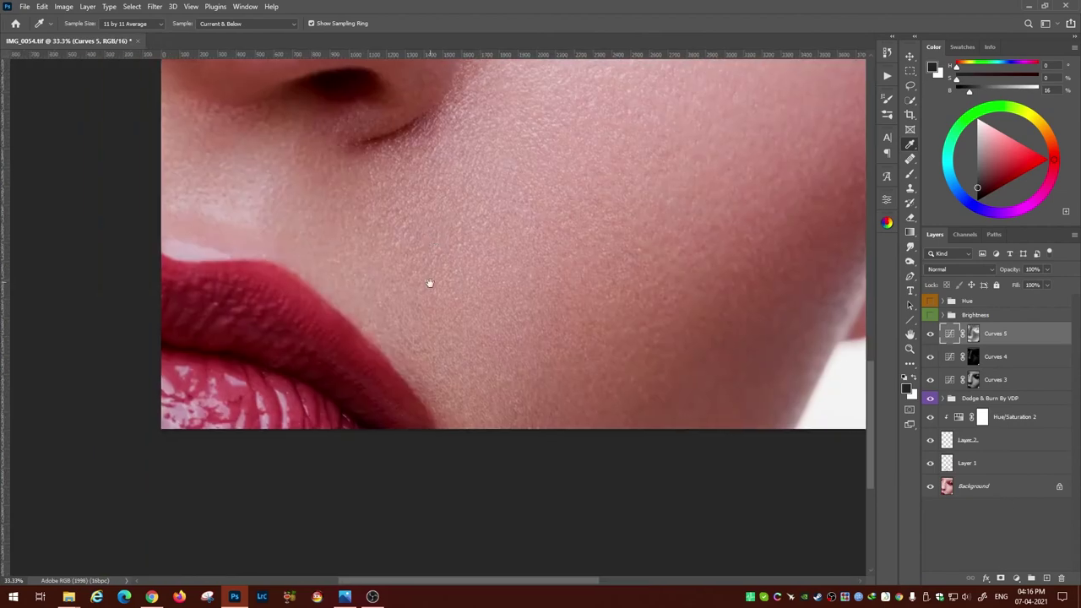
key(b)
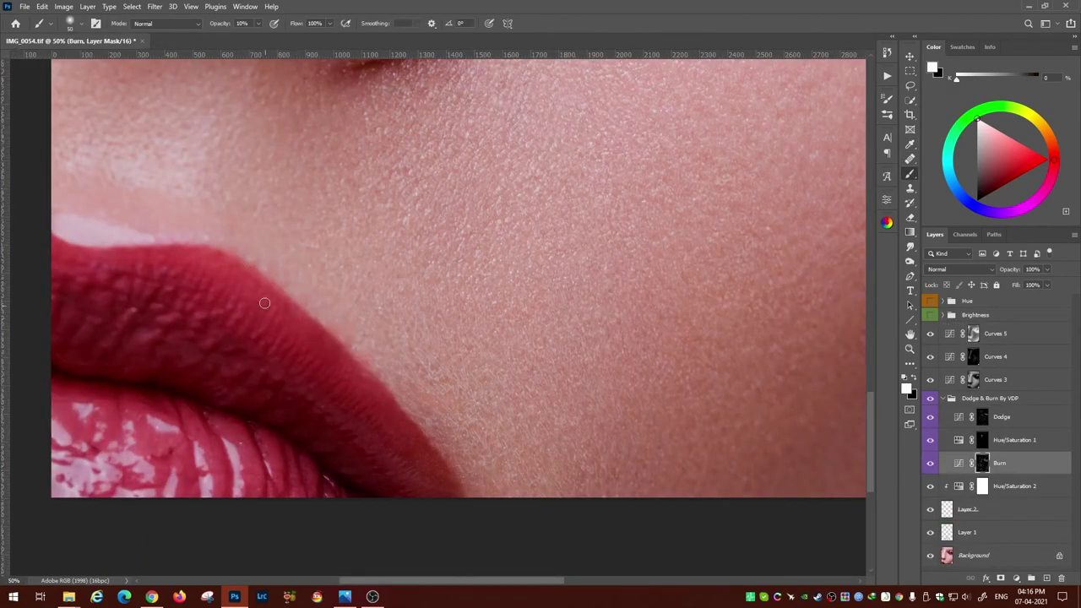
key(alt+bracketright)
key(alt+bracketright)
key(alt+bracketleft)
key(alt+bracketleft)
key(alt+bracketright)
key(alt+bracketright)
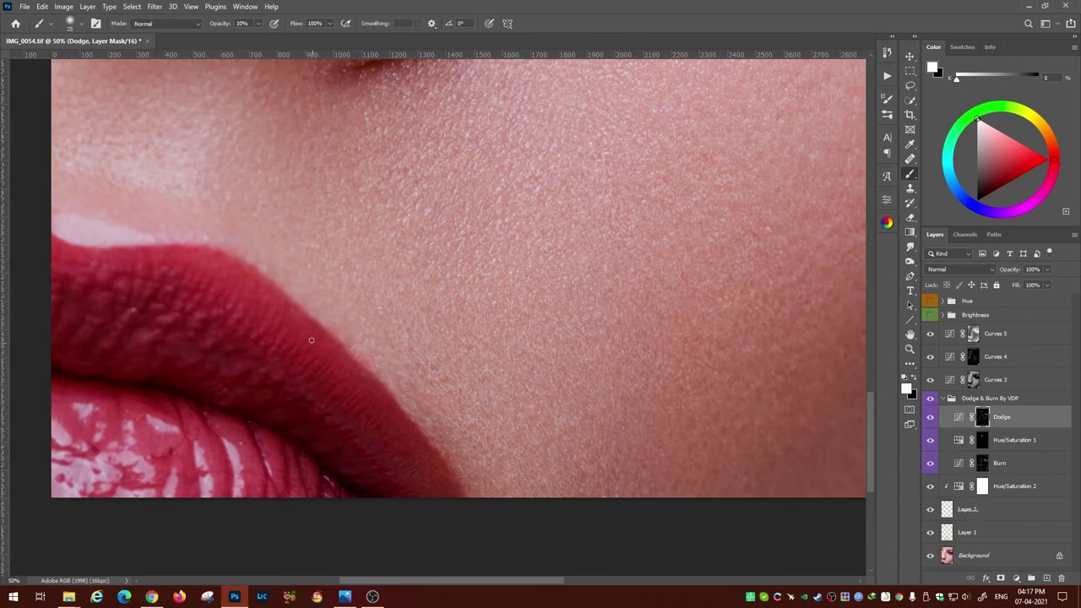
key(alt+bracketleft)
key(alt+bracketleft)
- Brighten and darken the jawline beside the lips on the Dodge and Burn masks
scroll(524, 292, down, 2)
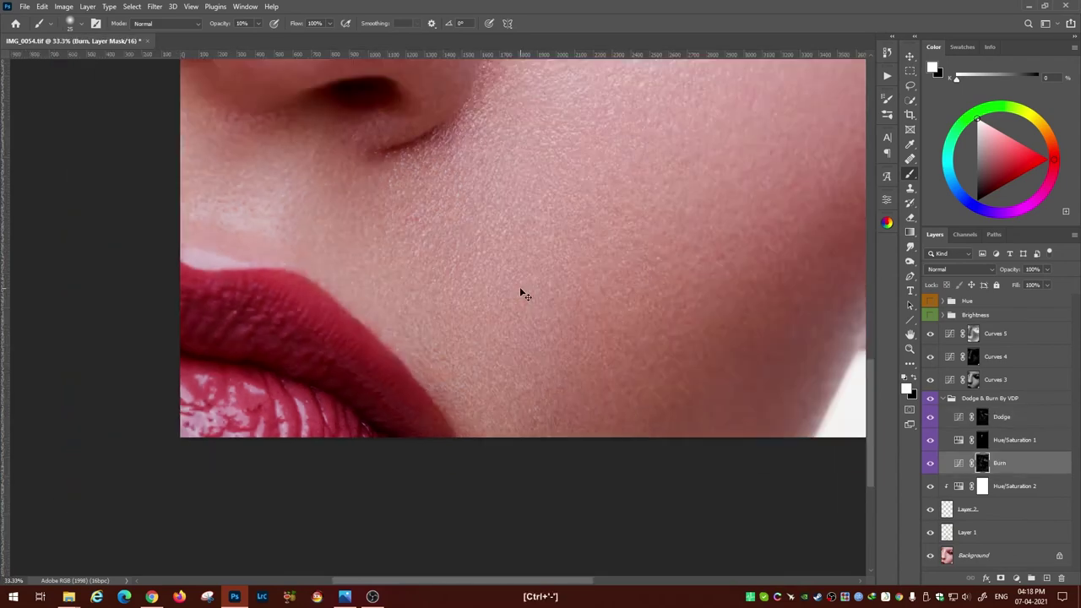
scroll(524, 292, down, 3)
click(951, 397)
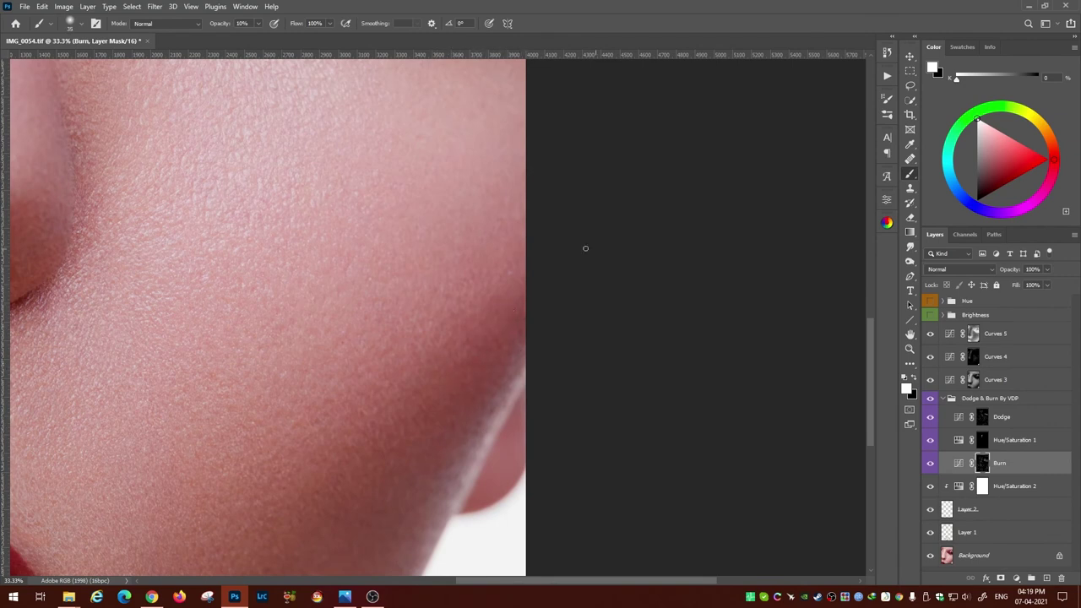
click(960, 418)
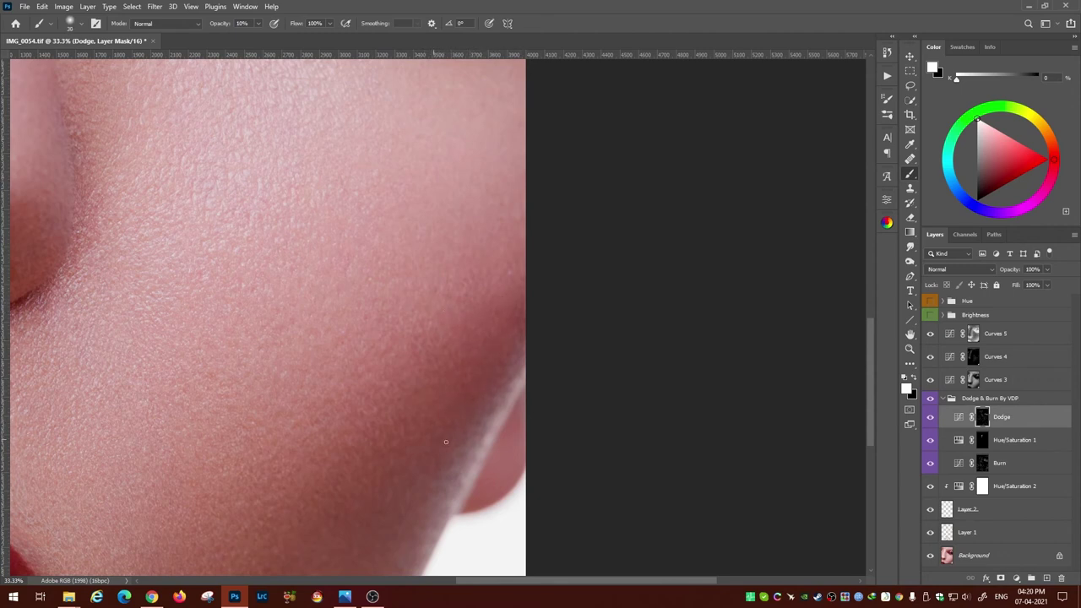
key(alt+bracketleft)
key(alt+bracketleft)
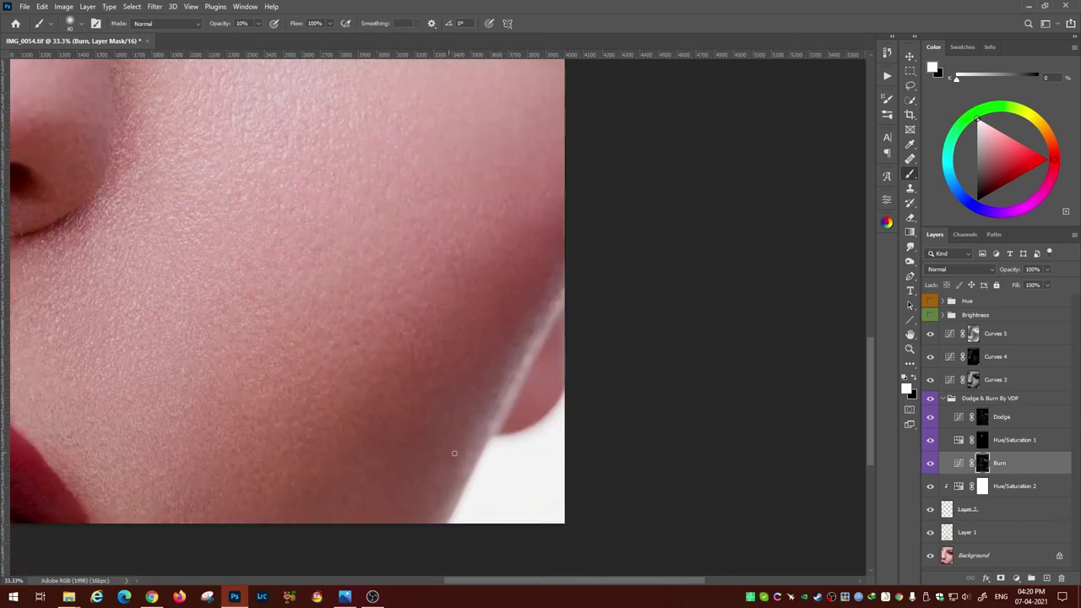
key(alt+bracketright)
key(alt+bracketright)
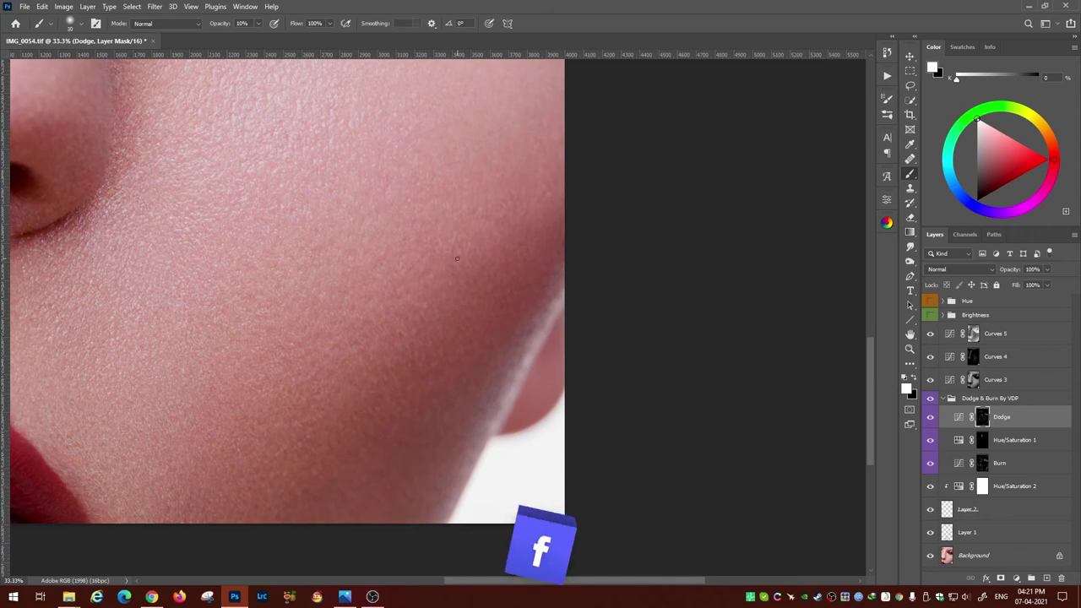
key(ctrl+plus)
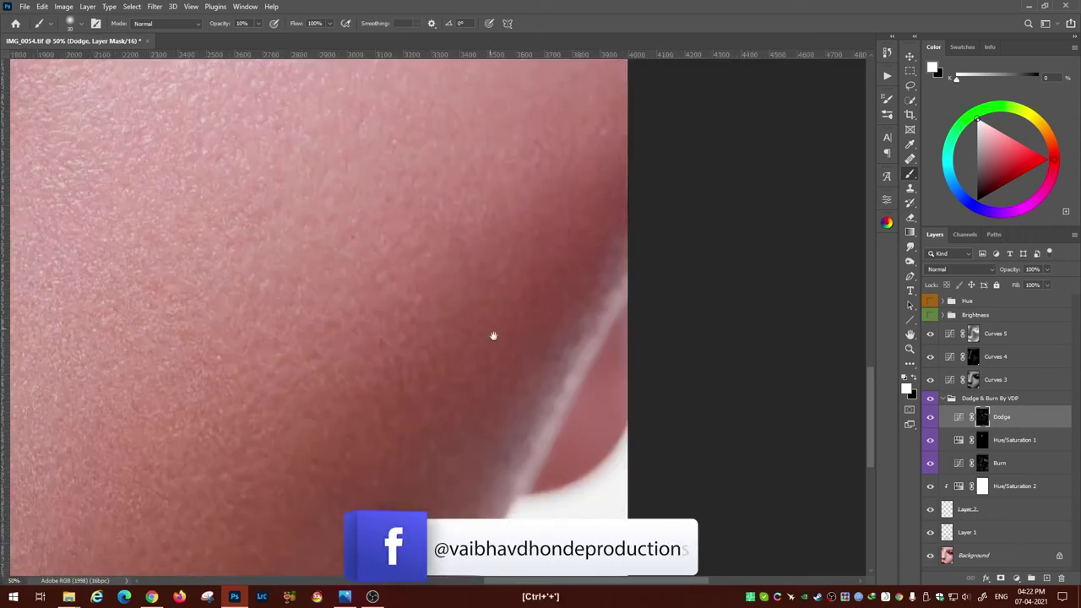
- In the grayscale check view, dodge and burn the cheek and jaw edge beside the nose
key(alt+bracketleft)
key(alt+bracketleft)
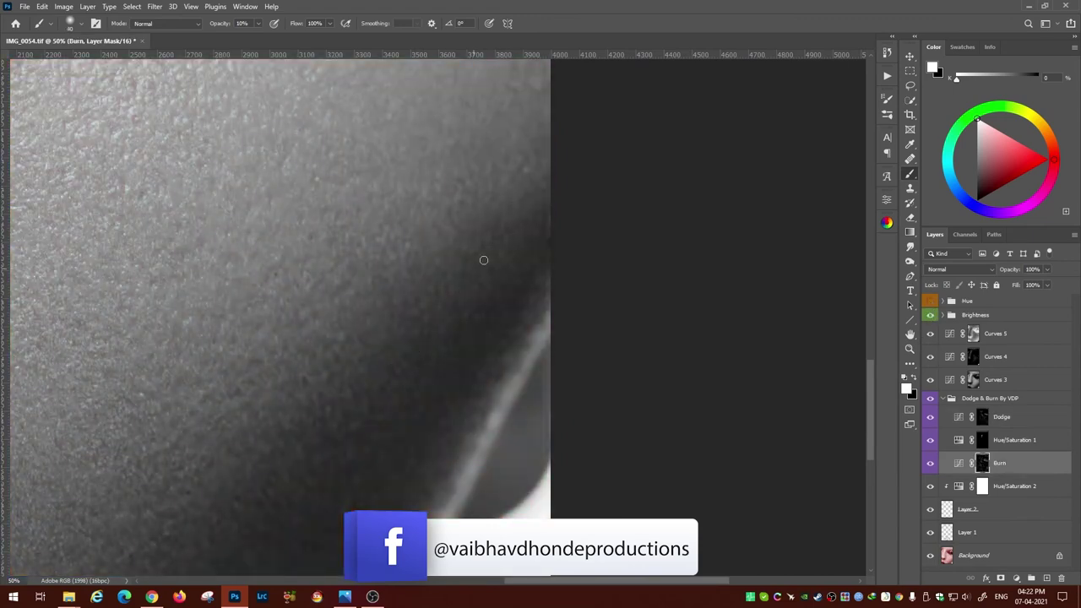
key(alt+bracketright)
key(alt+bracketright)
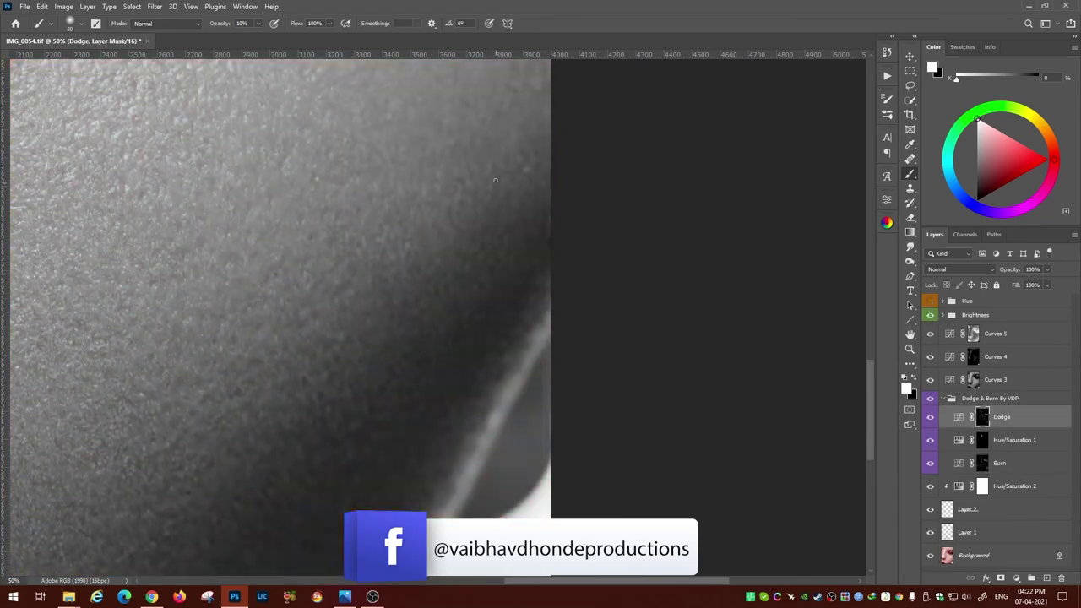
click(986, 462)
key(alt+bracketright)
key(alt+bracketright)
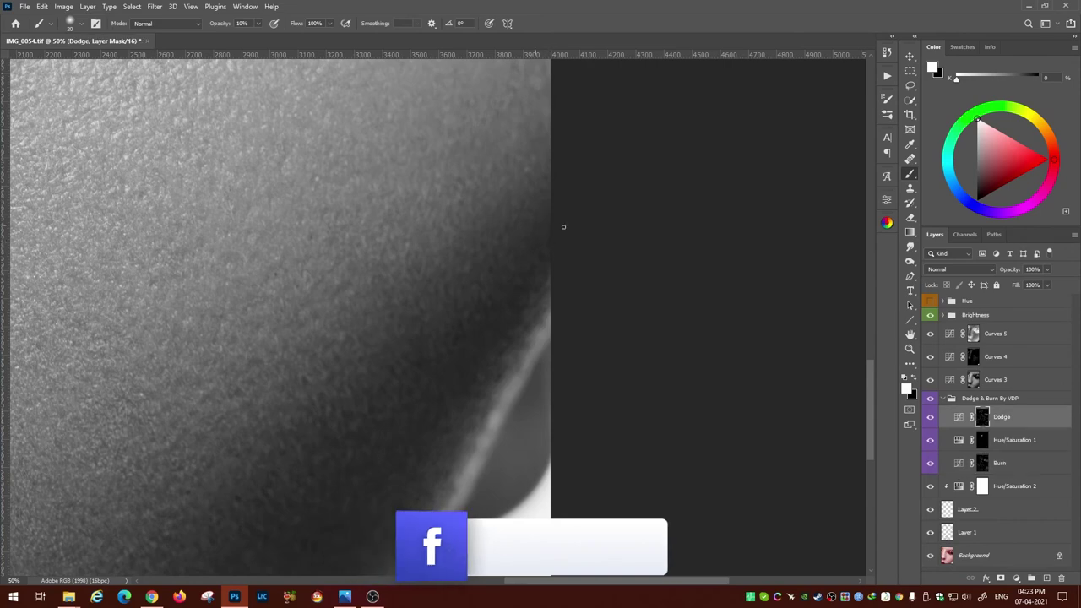
key(alt+bracketleft)
key(alt+bracketleft)
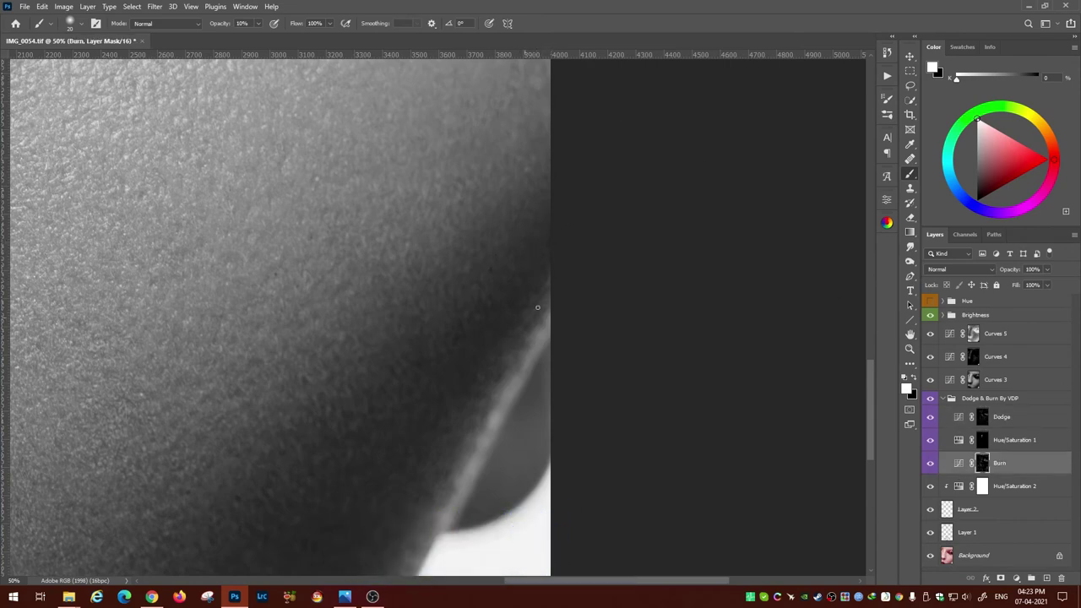
drag(420, 545, 428, 430)
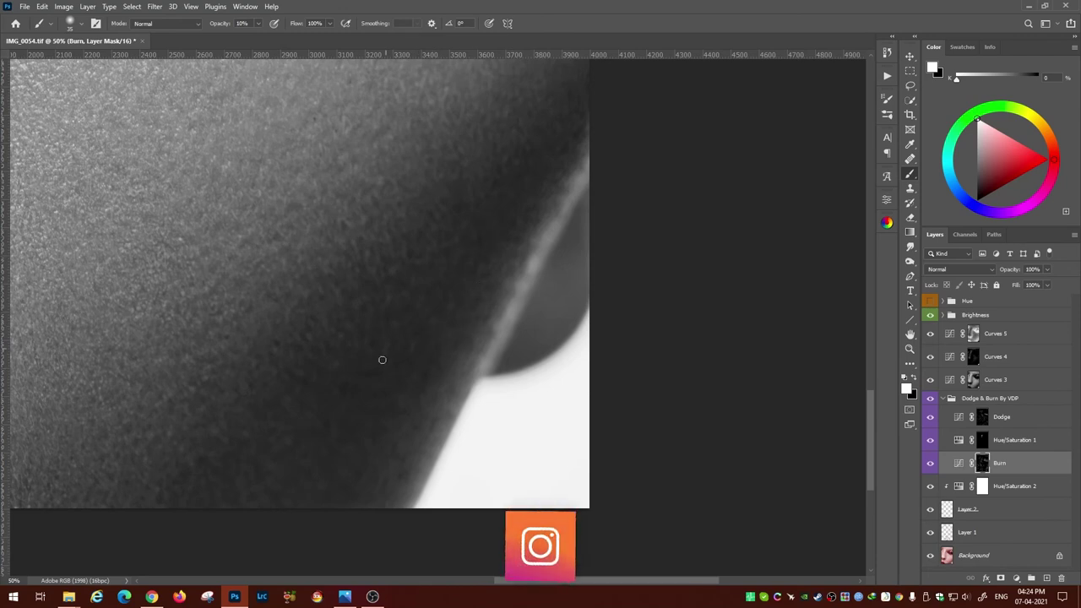
key(alt+bracketright)
key(alt+bracketright)
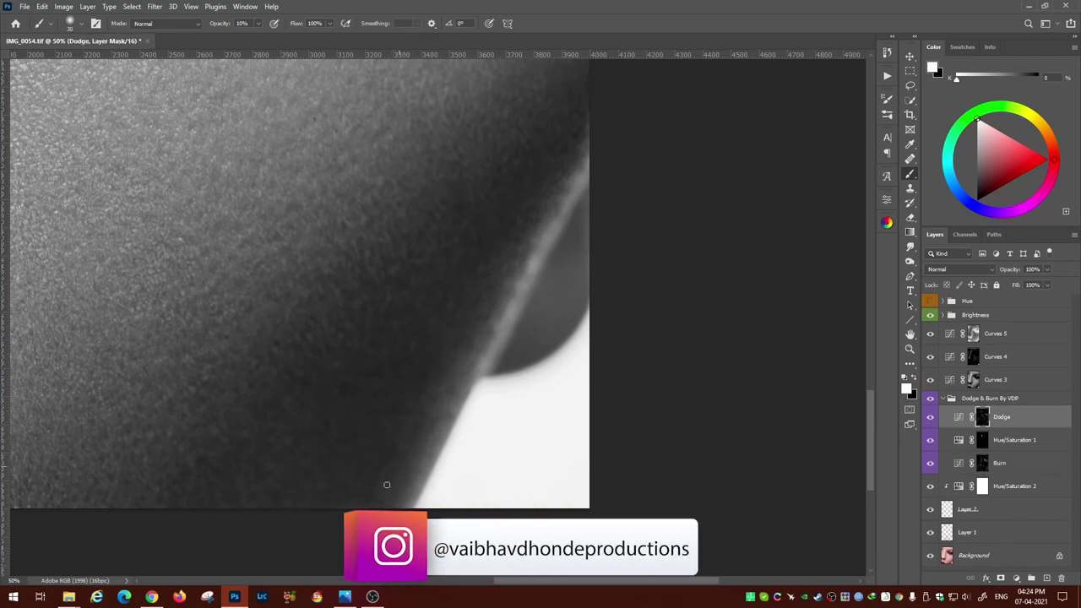
key(alt+bracketleft)
key(alt+bracketleft)
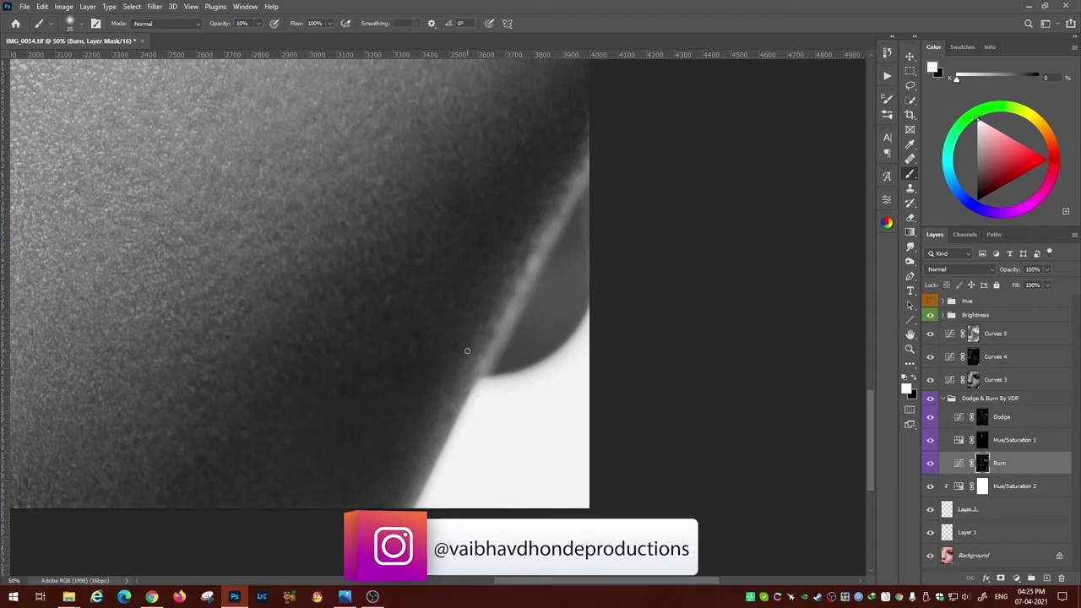
- Keep alternating Dodge and Burn brushwork at 10% opacity over the cheek
scroll(633, 471, up, 3)
key(alt+bracketright)
key(alt+bracketright)
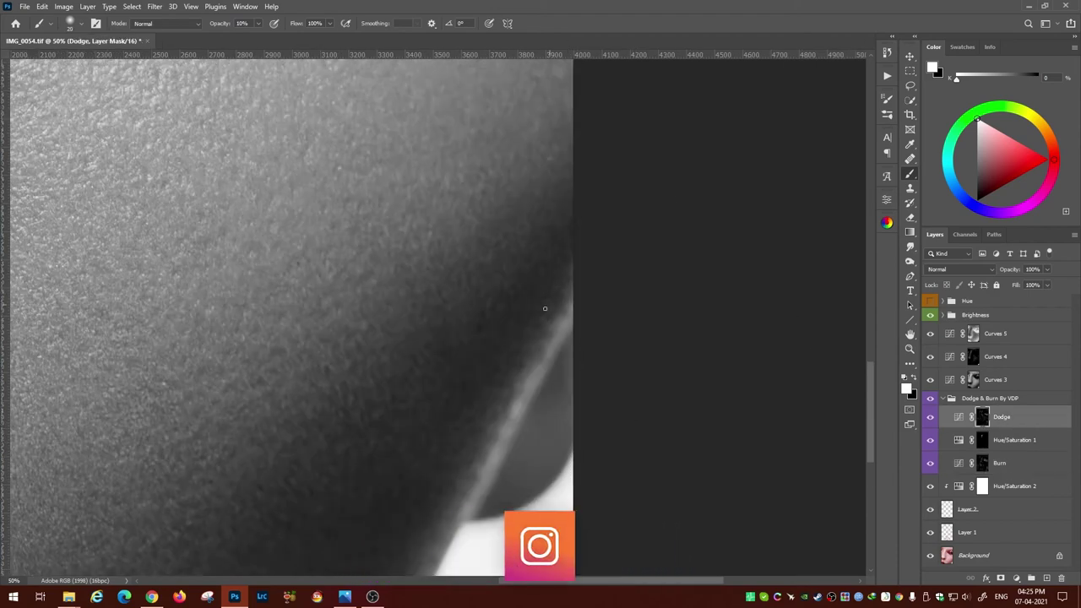
key(alt+bracketleft)
key(alt+bracketleft)
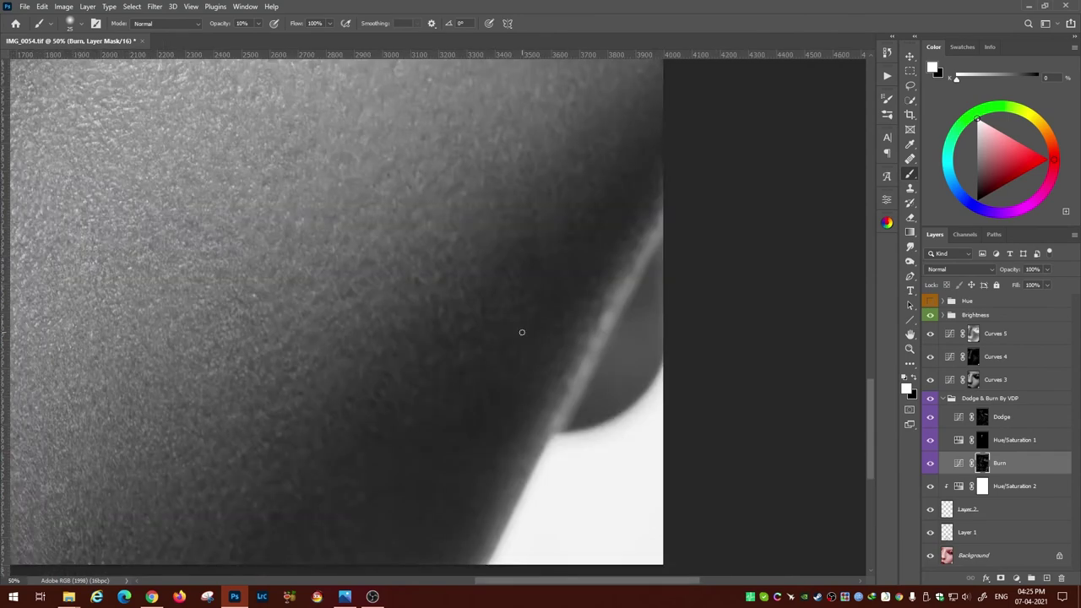
scroll(521, 330, down, 4)
key(alt+bracketright)
key(alt+bracketright)
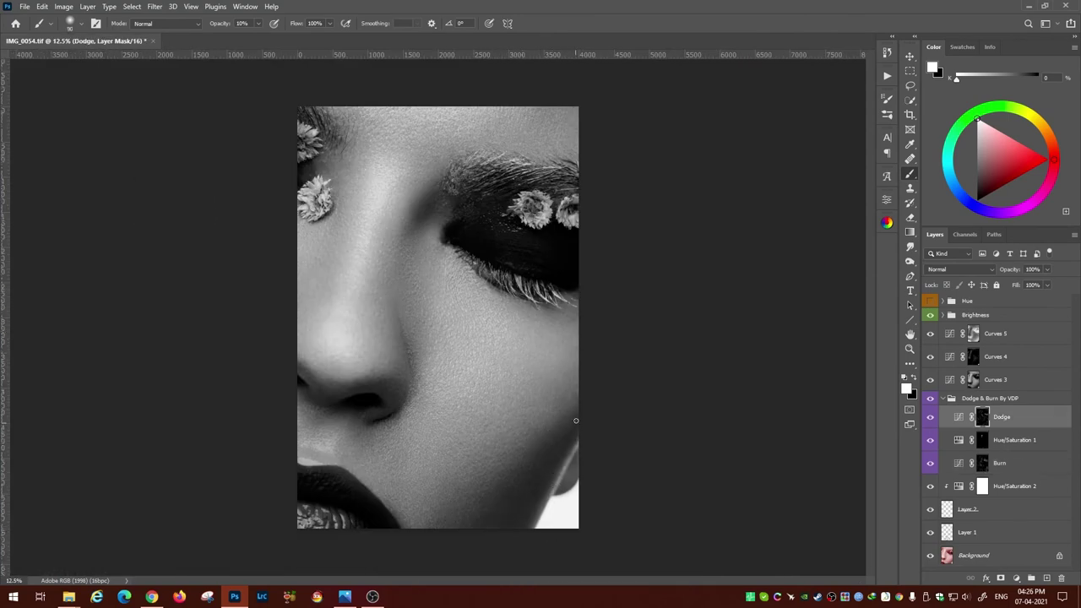
key(alt+bracketleft)
key(alt+bracketleft)
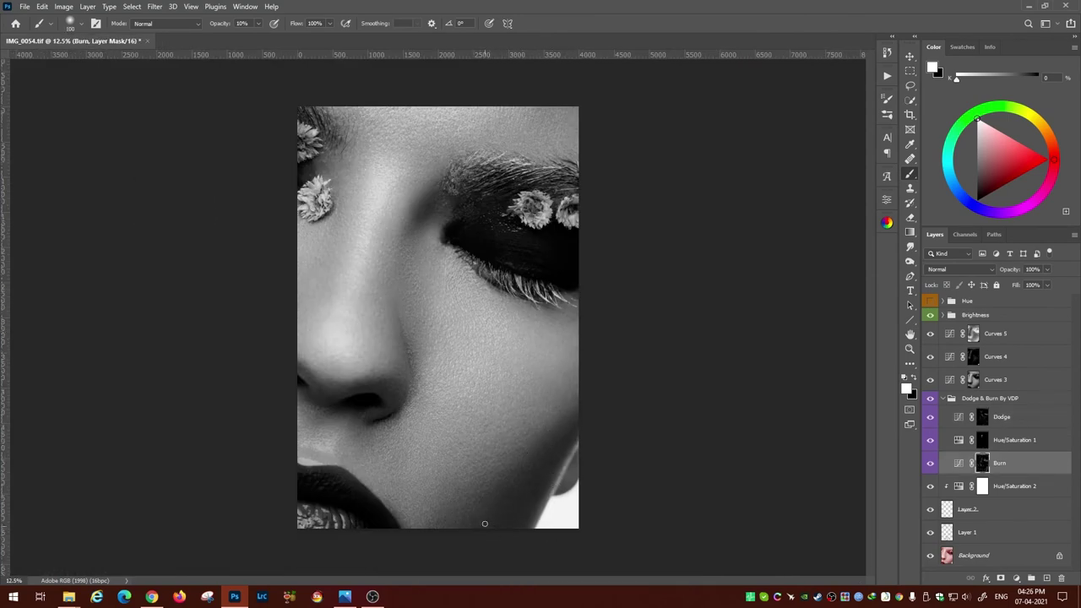
key(alt+bracketright)
key(alt+bracketright)
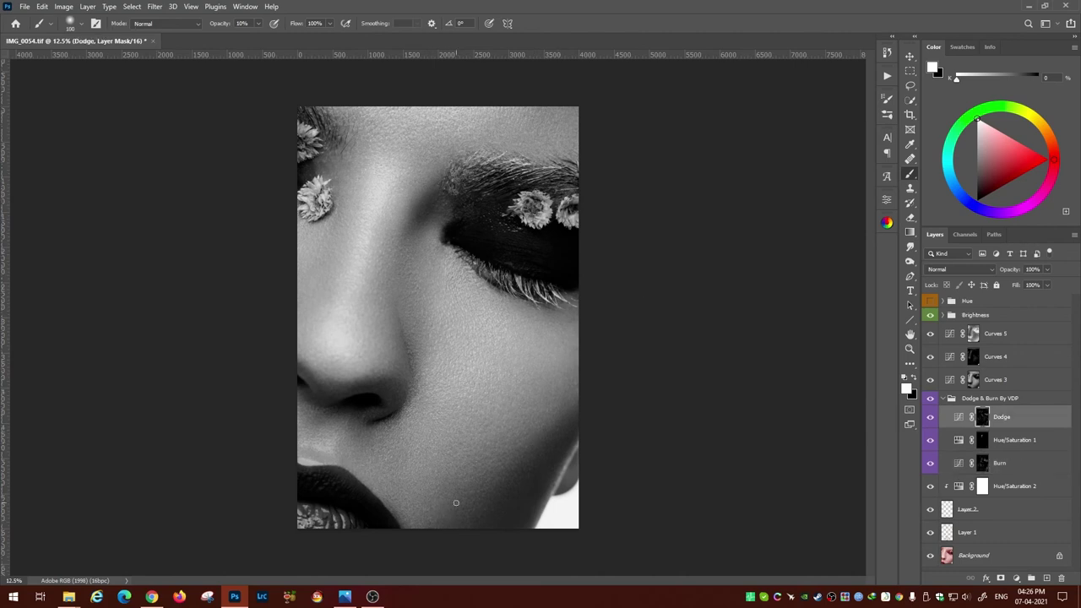
- With a smaller brush, lighten and darken the lower cheek on the Burn and Dodge masks
key(alt+bracketleft)
key(alt+bracketleft)
key(bracketleft)
key(alt+bracketright)
key(alt+bracketright)
key(alt+bracketleft)
key(alt+bracketleft)
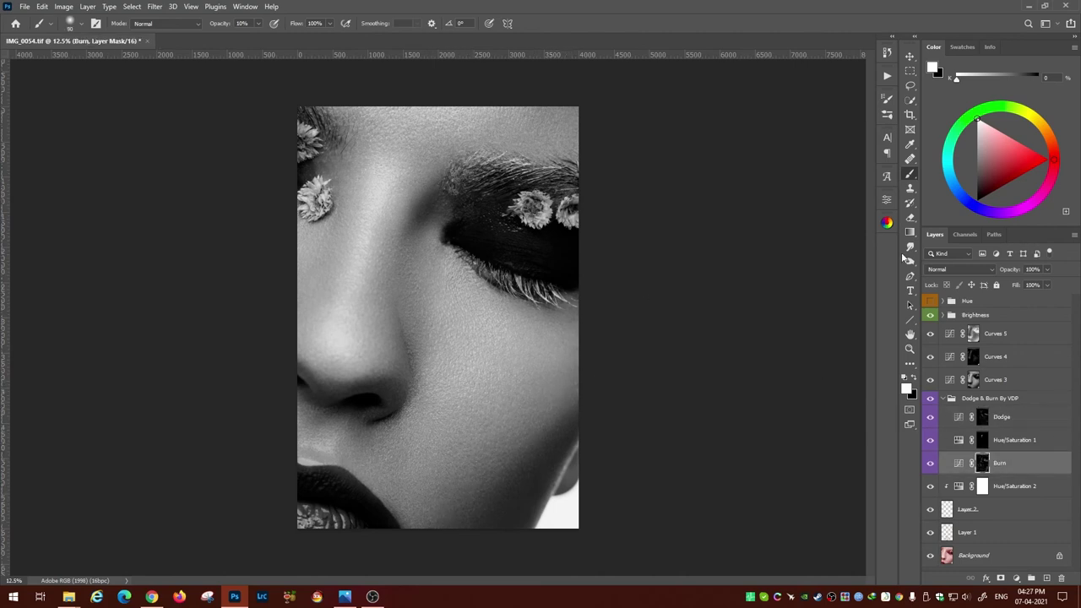
scroll(752, 477, up, 1)
key(alt+bracketright)
key(alt+bracketright)
key(alt+bracketleft)
key(alt+bracketleft)
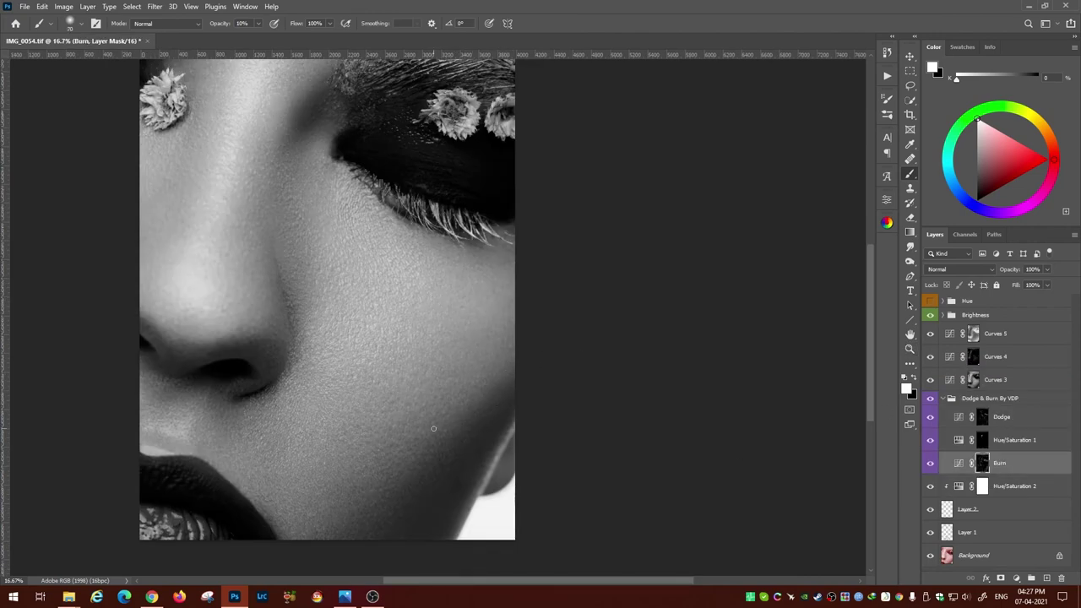
key(alt+bracketright)
key(alt+bracketright)
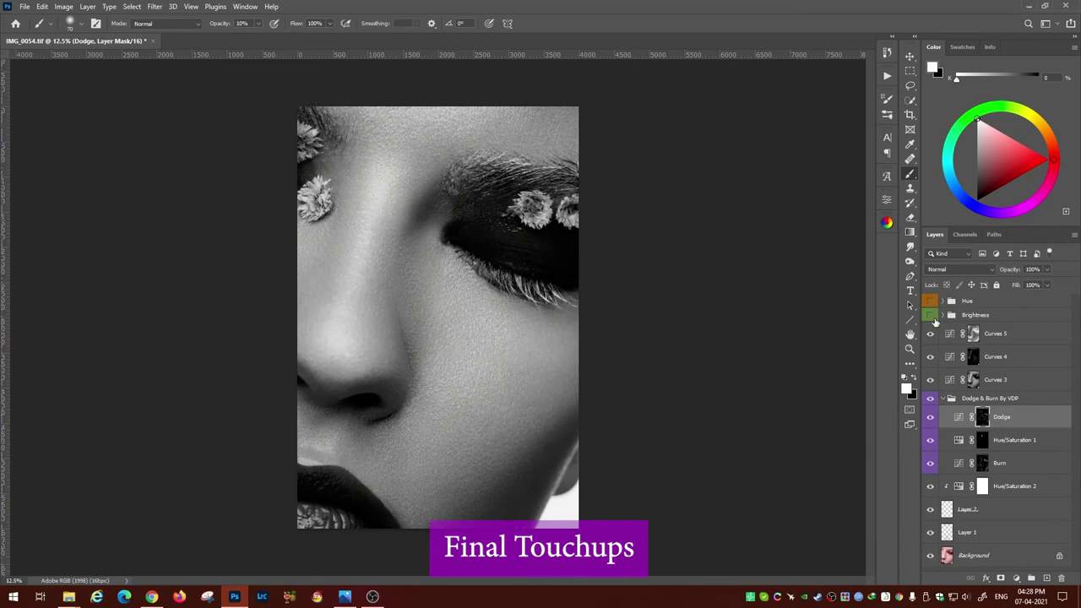
- Hide the Hue and Brightness check views and resume dodging and burning in colour
click(951, 398)
alt+click(929, 486)
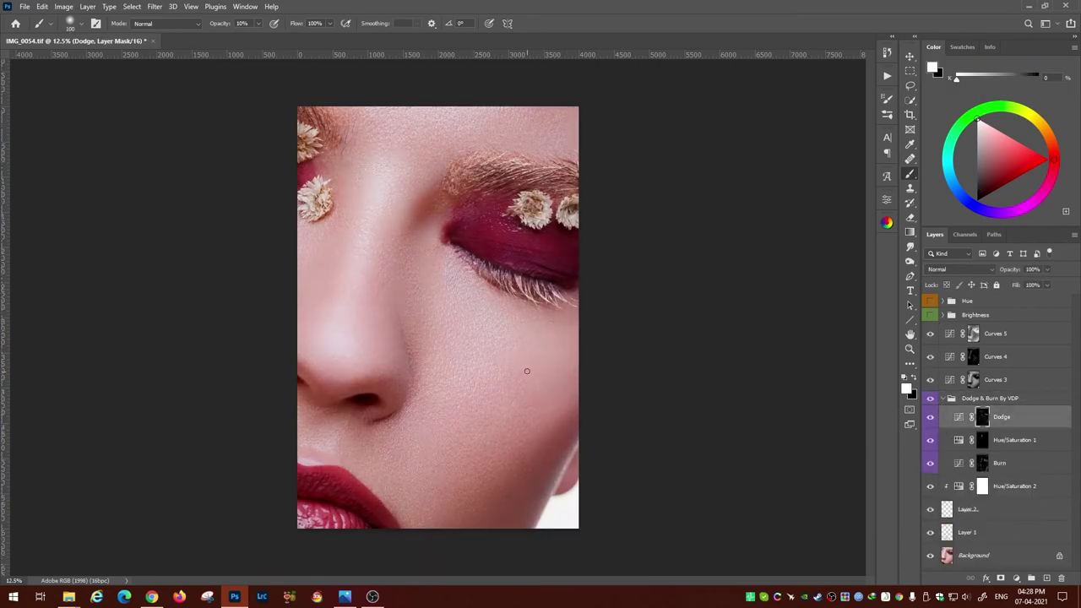
key(ctrl+plus)
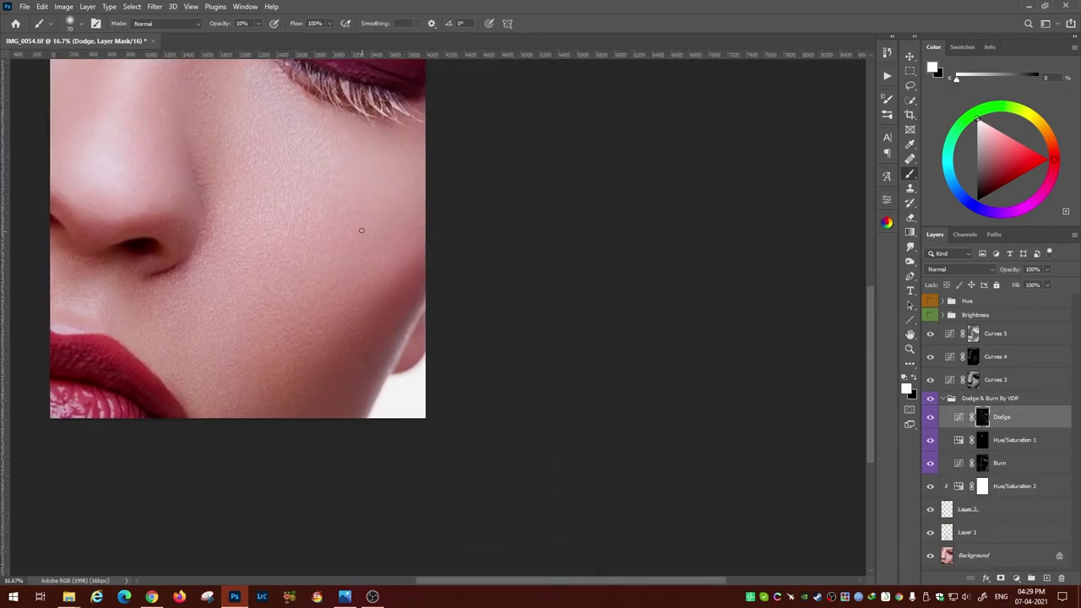
scroll(298, 304, up, 3)
key(alt+bracketleft)
key(alt+bracketleft)
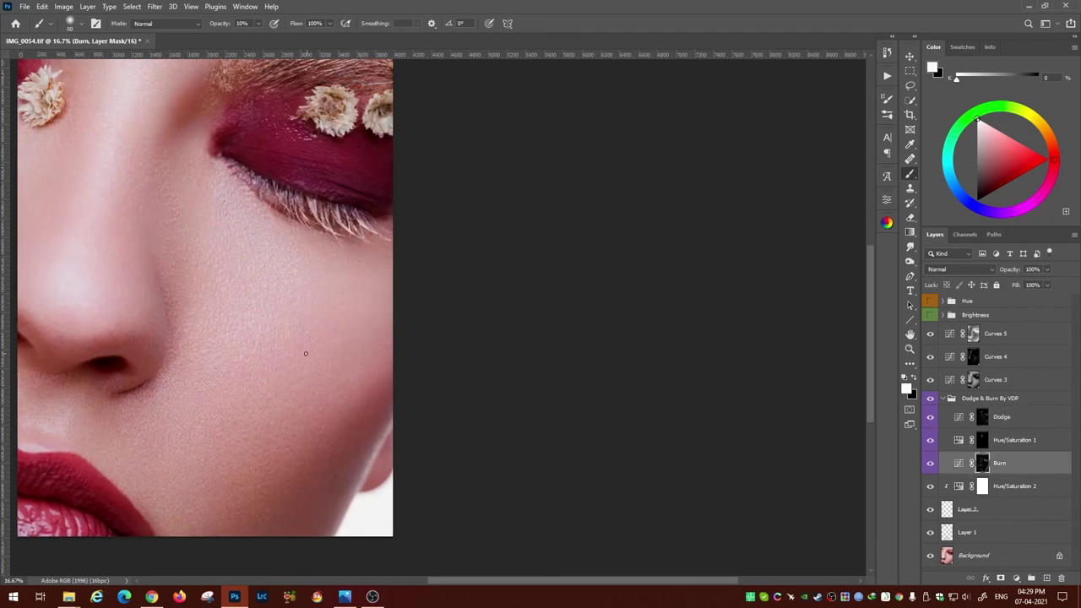
drag(338, 354, 445, 194)
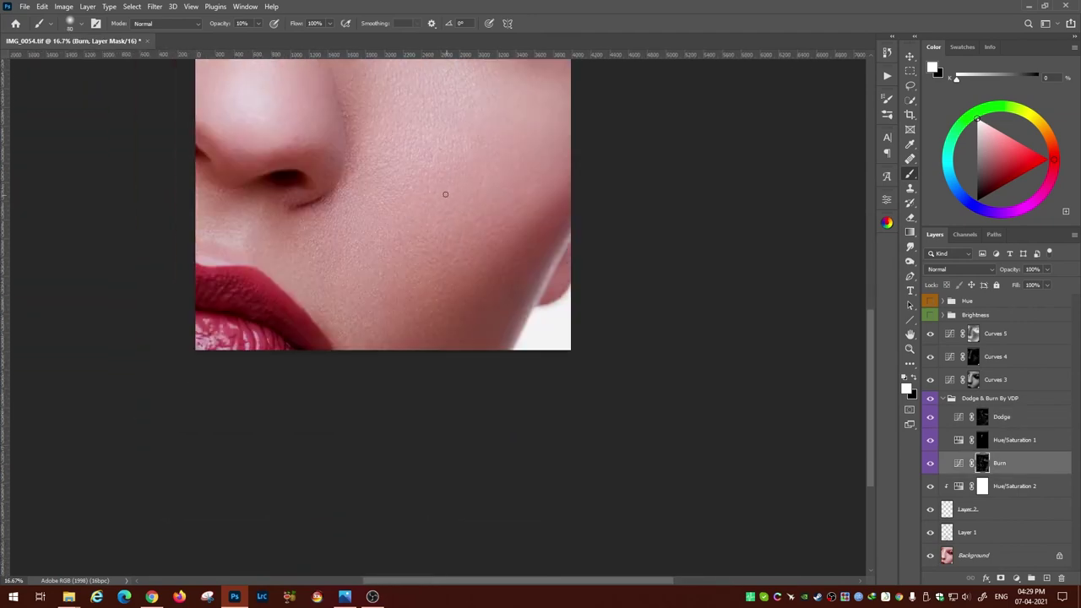
drag(443, 244, 488, 525)
key(alt+bracketright)
key(alt+bracketright)
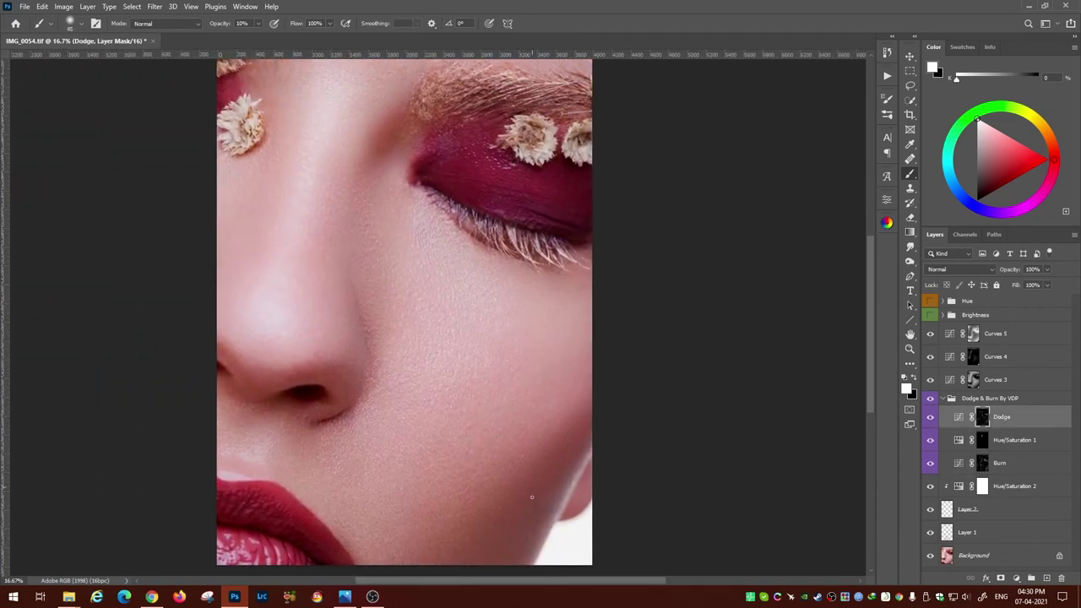
- Dodge and burn the upper face, then review the whole face zoomed out
click(980, 463)
drag(544, 487, 403, 455)
key(alt+bracketright)
key(alt+bracketright)
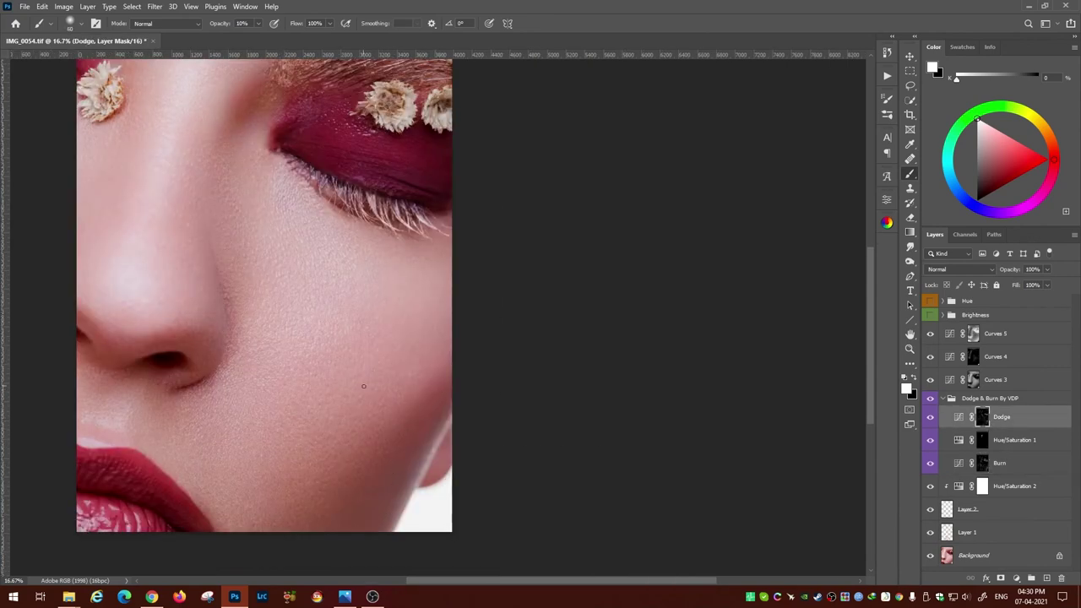
key(ctrl+minus)
key(alt+bracketleft)
key(alt+bracketleft)
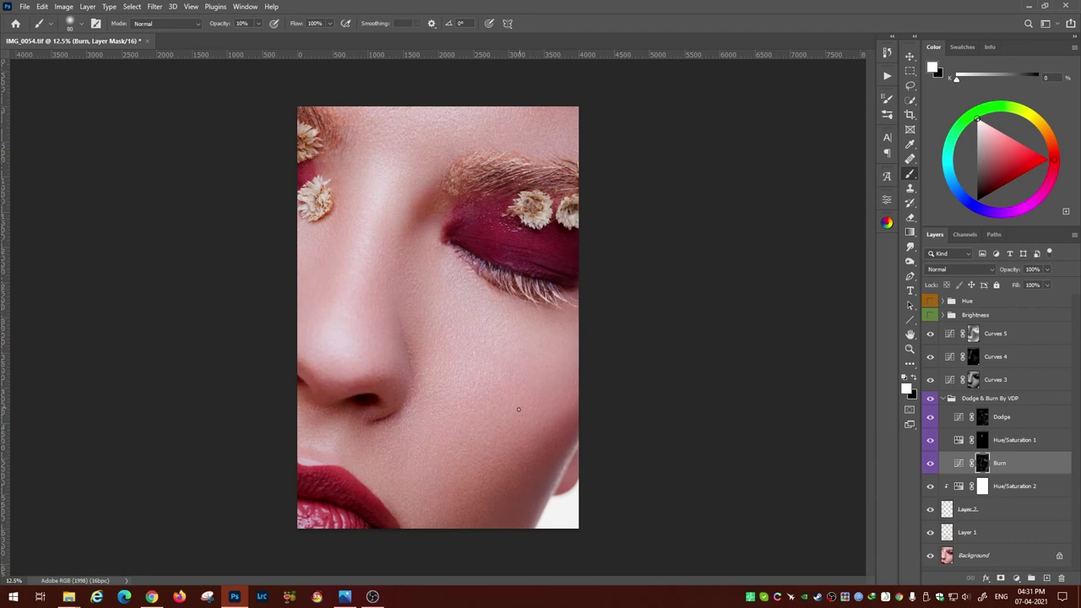
click(955, 426)
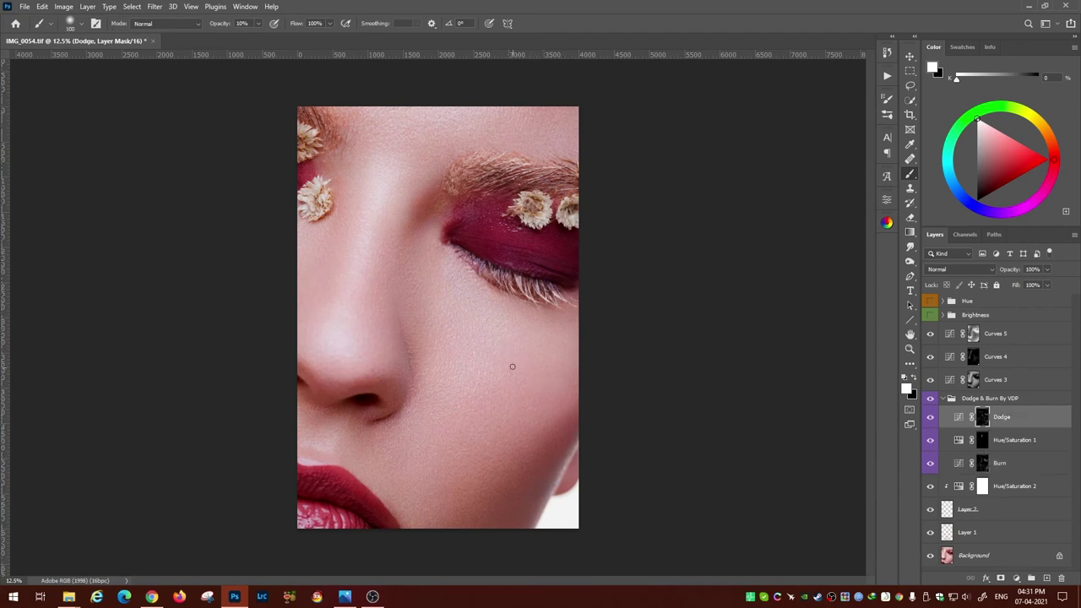
key(alt+bracketleft)
key(alt+bracketleft)
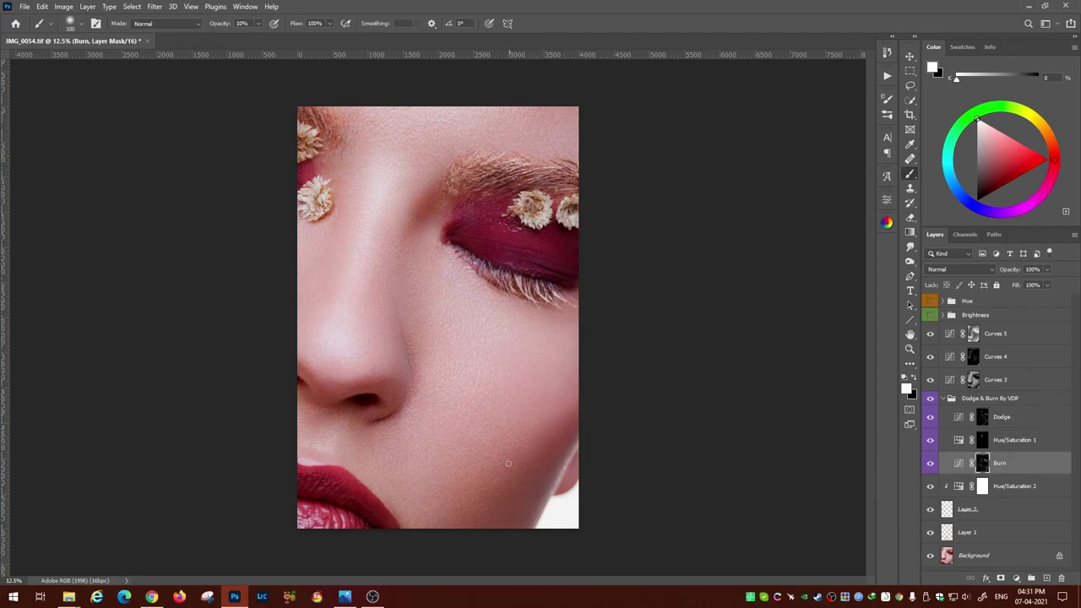
- Collapse the Dodge and Burn group and reshape the Curves 5 tone curve
ctrl+click(951, 398)
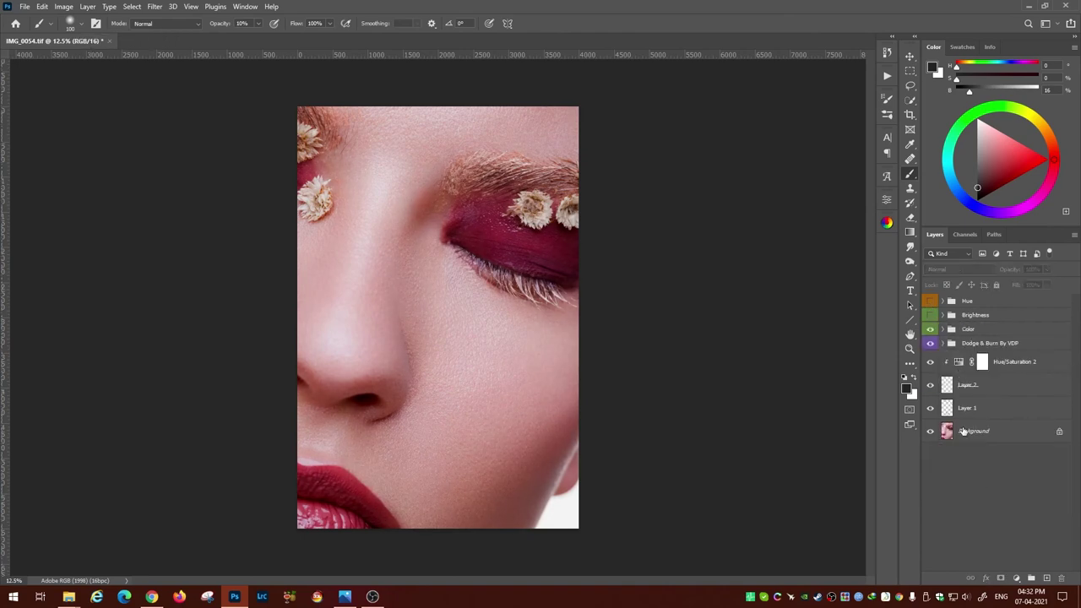
click(952, 328)
drag(786, 334, 771, 349)
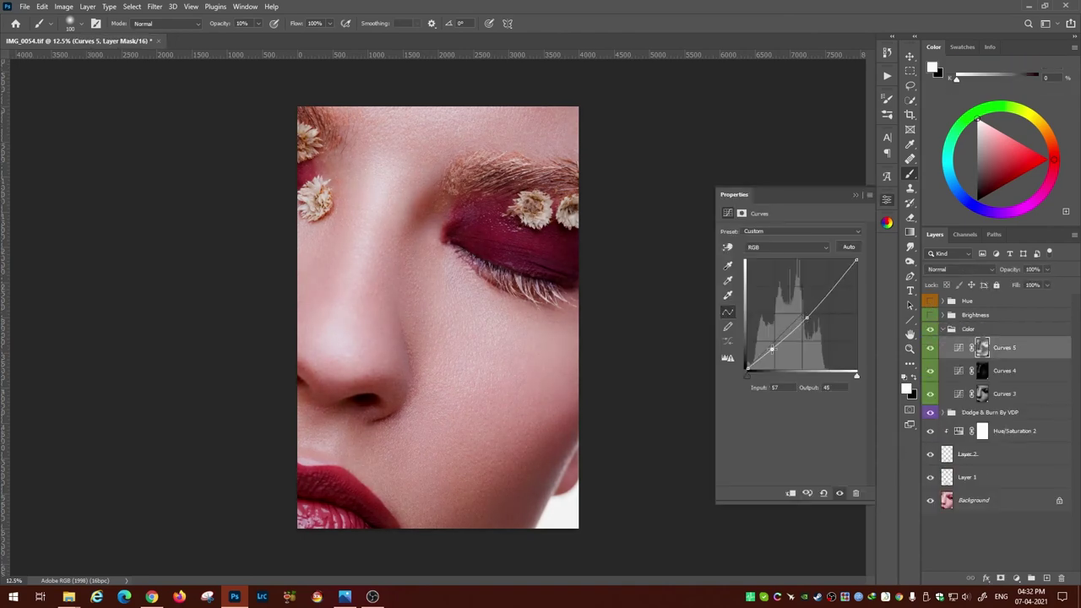
click(952, 329)
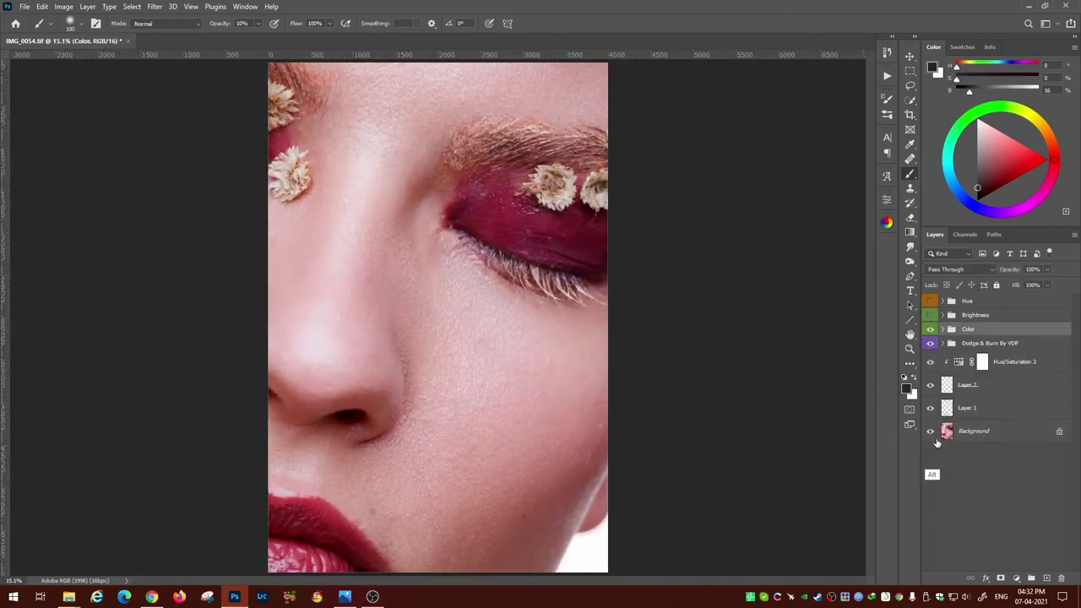
- Play the Sharpen By VDP action from the Actions panel
click(887, 75)
click(807, 289)
click(806, 360)
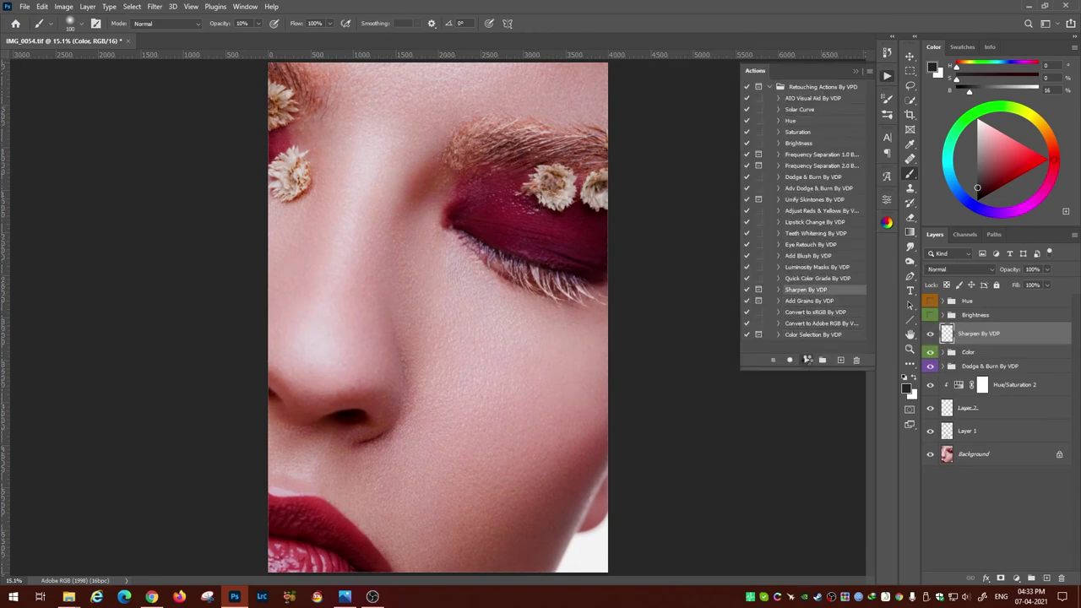
- Warp the lip and jaw edge in Liquify with a size-300 Forward Warp brush and apply
key(ctrl+shift+x)
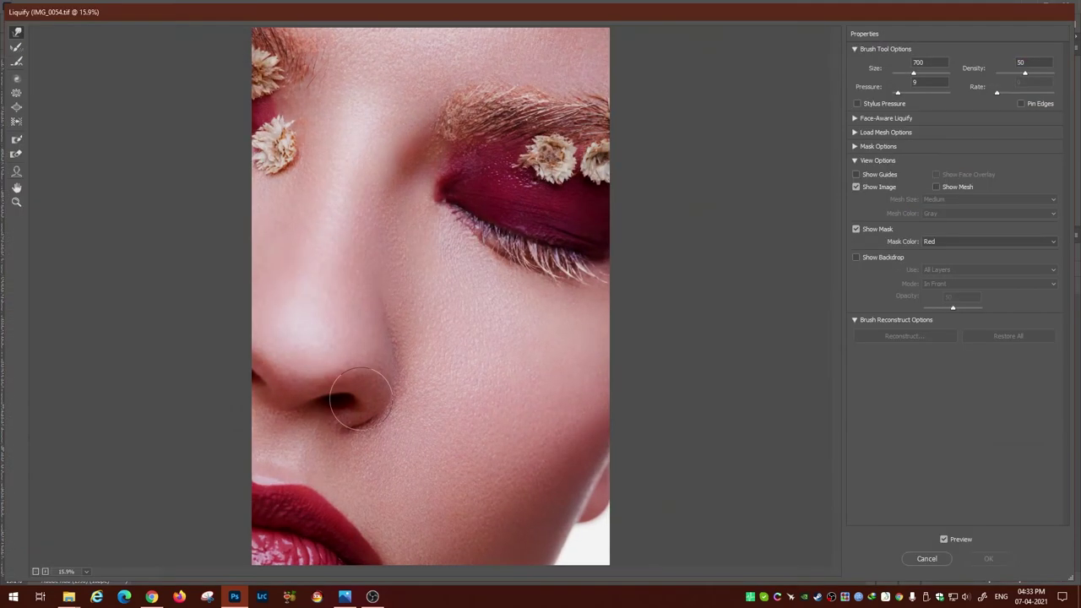
key(ctrl+plus)
key(bracketleft)
key(bracketleft)
key(bracketleft)
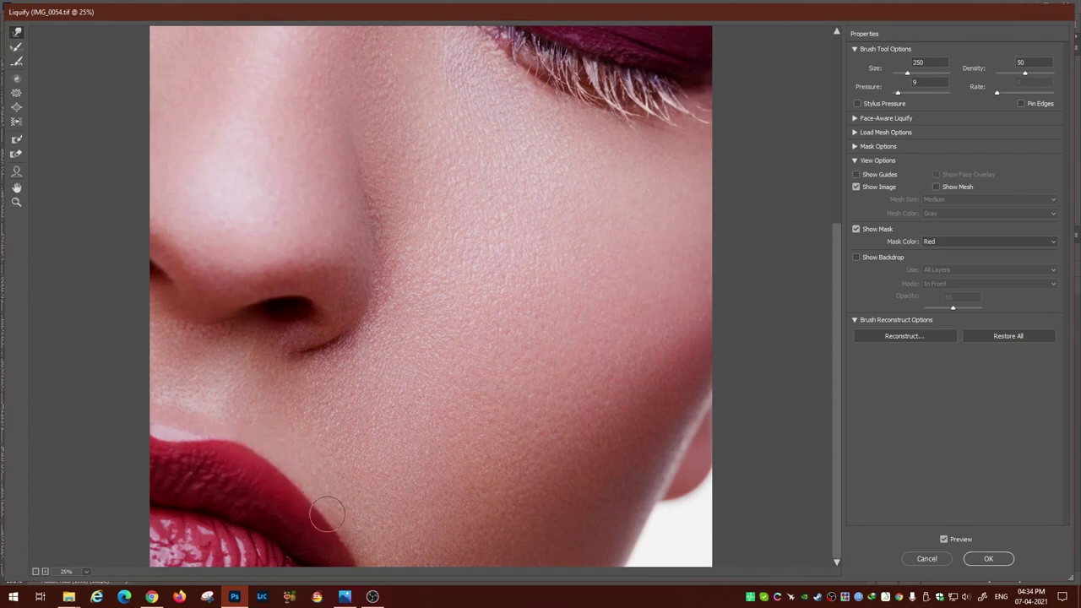
click(989, 559)
key(ctrl+shift+x)
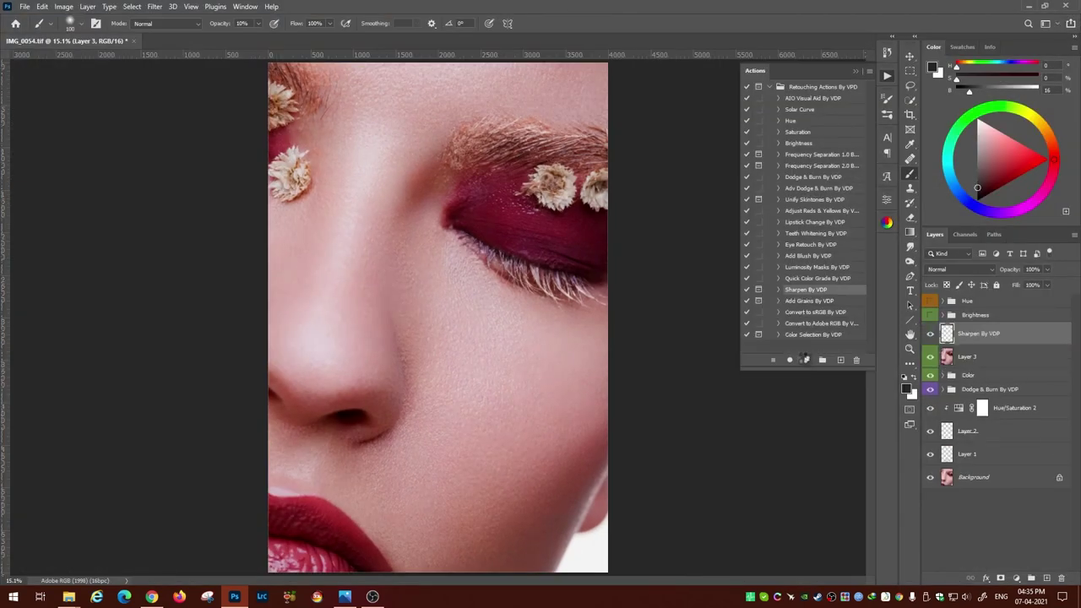
- Confirm High Pass, paint the Overlay mask with a 200 brush, and compare against Background
drag(528, 117, 724, 194)
key(Return)
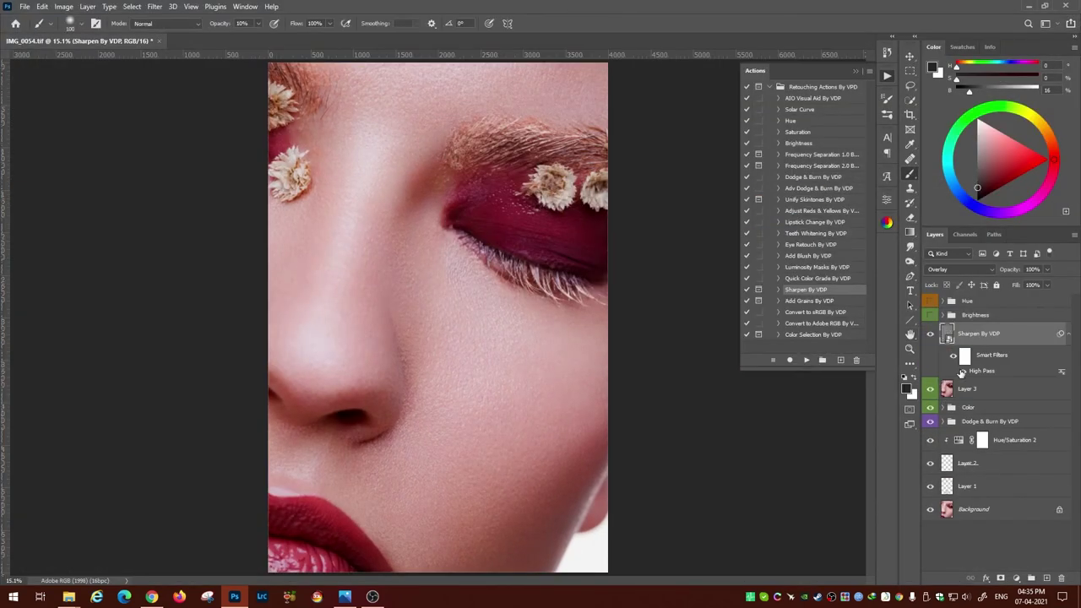
key(ctrl)
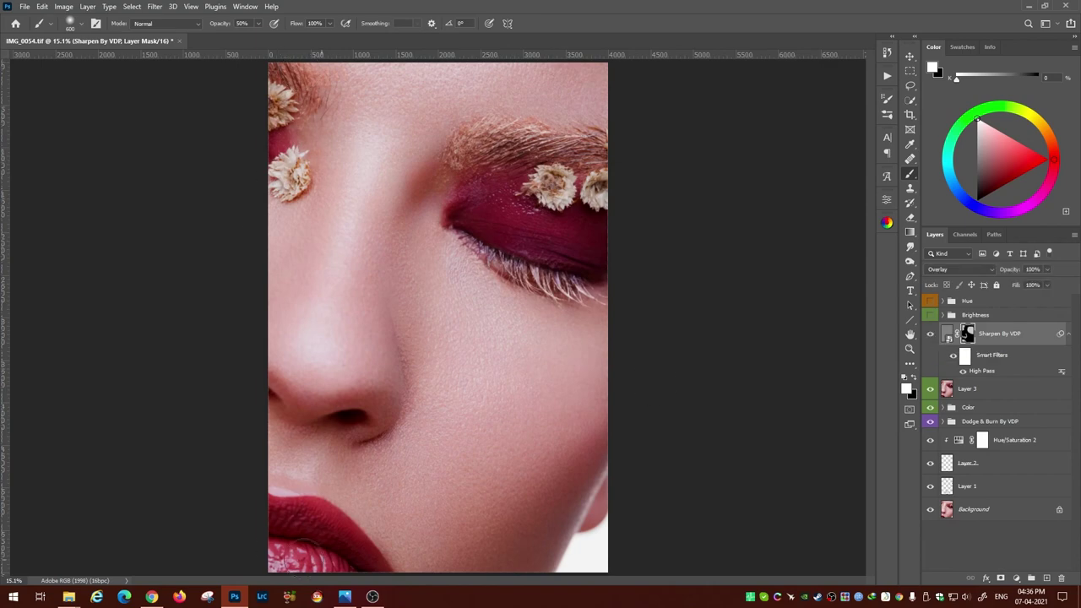
key(bracketleft)
key(bracketleft)
key(bracketleft)
scroll(434, 302, up, 5)
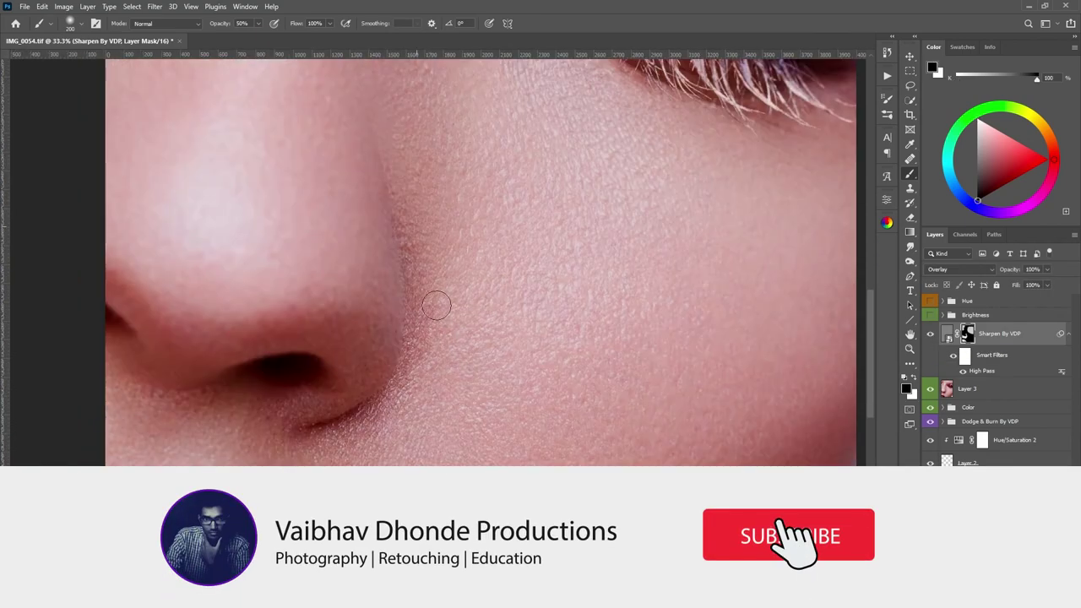
scroll(466, 321, down, 5)
key(x)
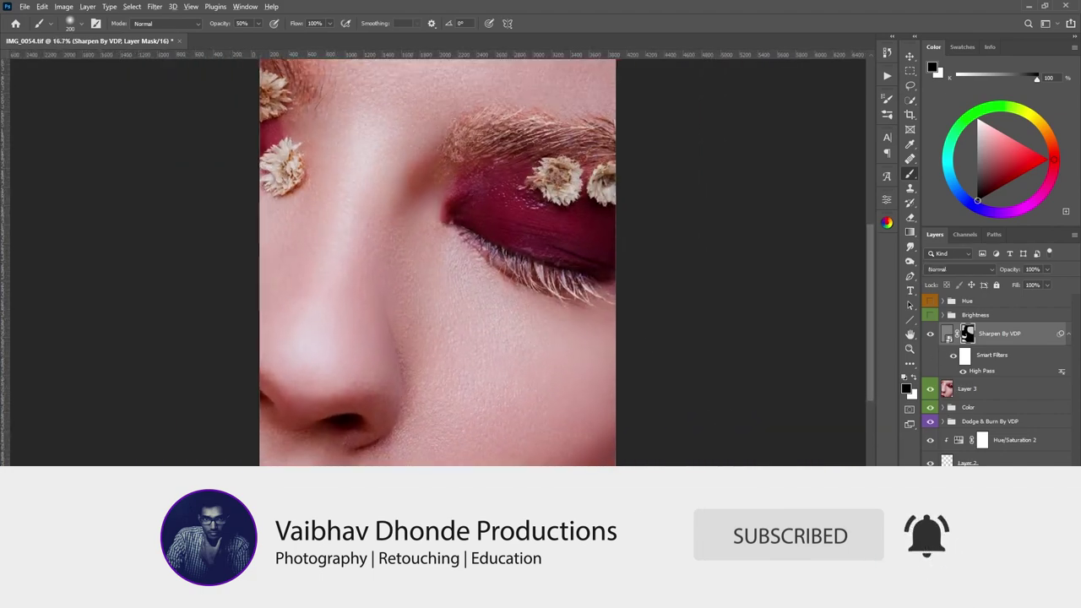
alt+click(930, 509)
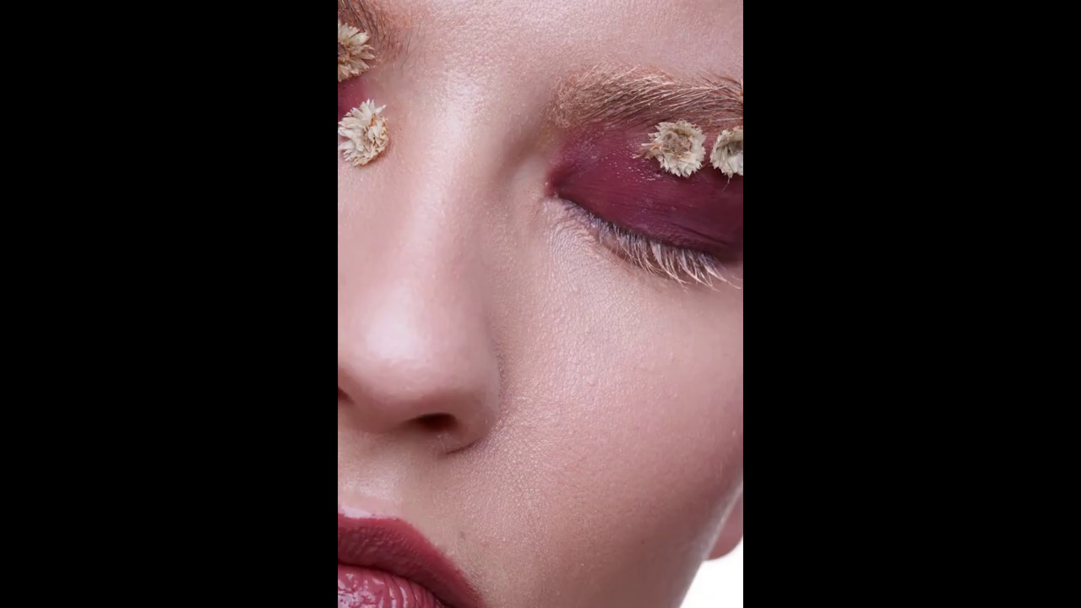